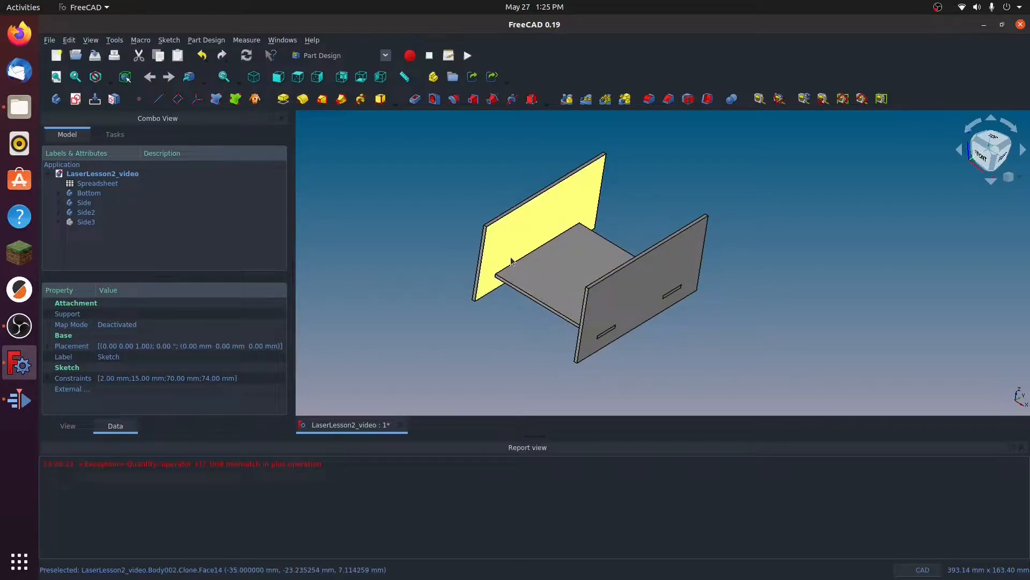
Step: Set MaterialThickness to 6 mm in the spreadsheet and return to the 3D model to check the panels
{"action": "double_click", "coordinate": [70, 184]}
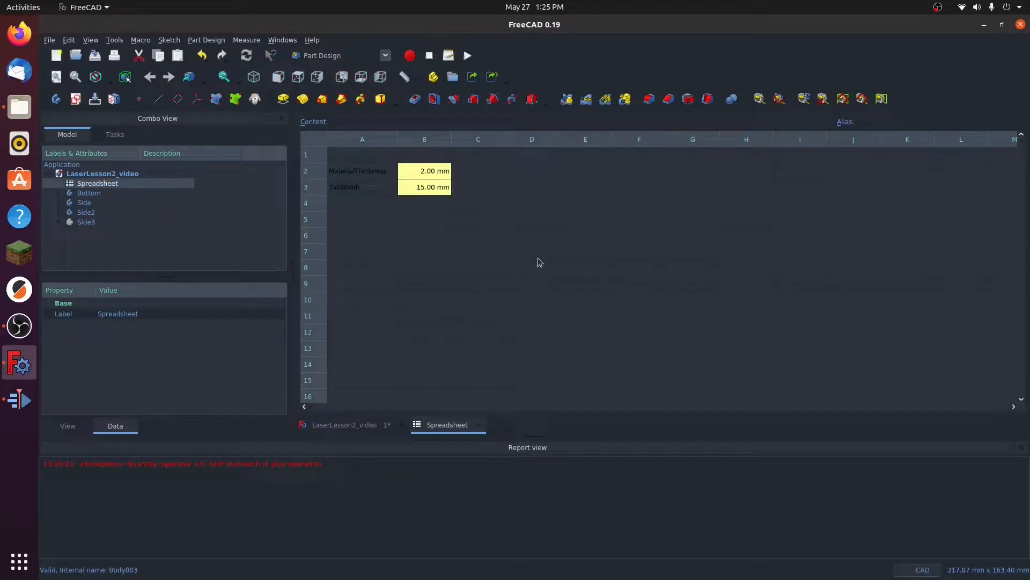
{"action": "left_click", "coordinate": [412, 177]}
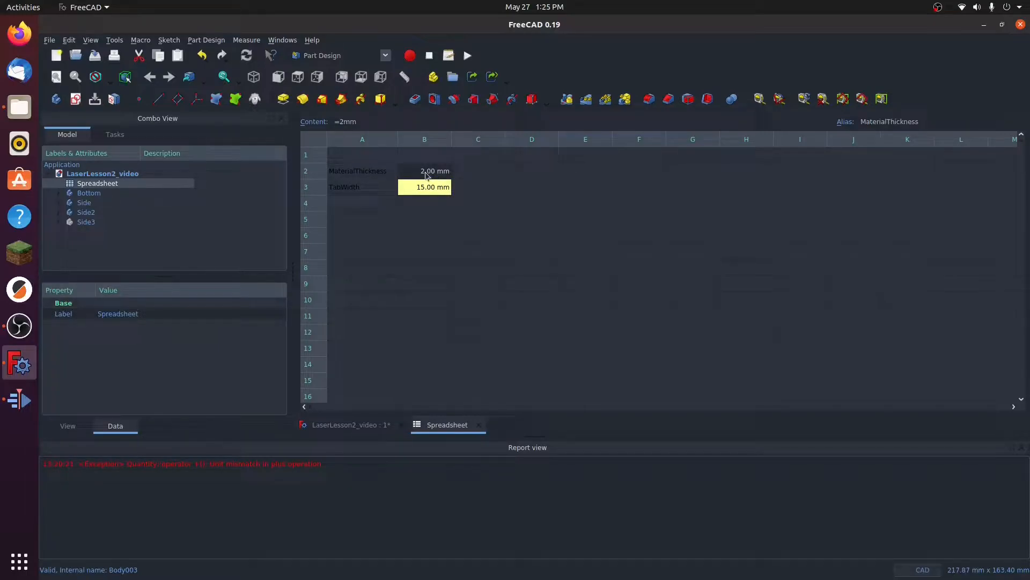
{"action": "double_click", "coordinate": [427, 171]}
{"action": "type", "text": "6"}
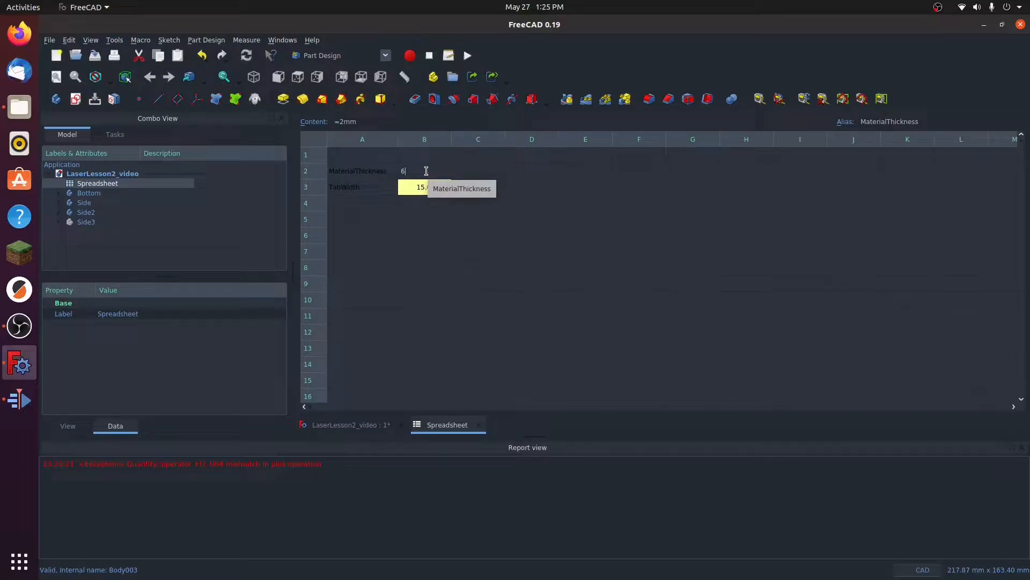
{"action": "type", "text": "mm"}
{"action": "key", "text": "Return"}
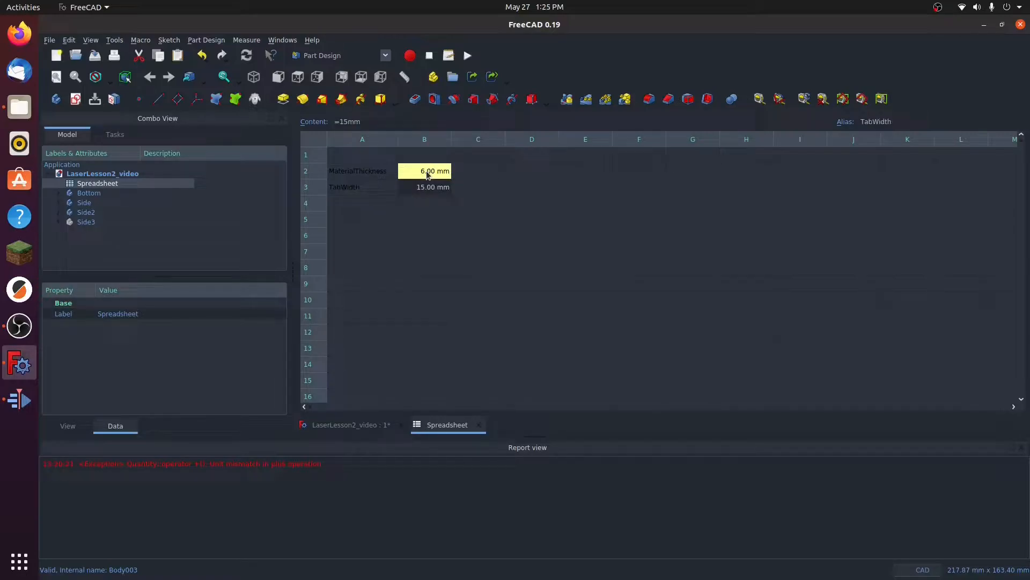
{"action": "left_click", "coordinate": [350, 424]}
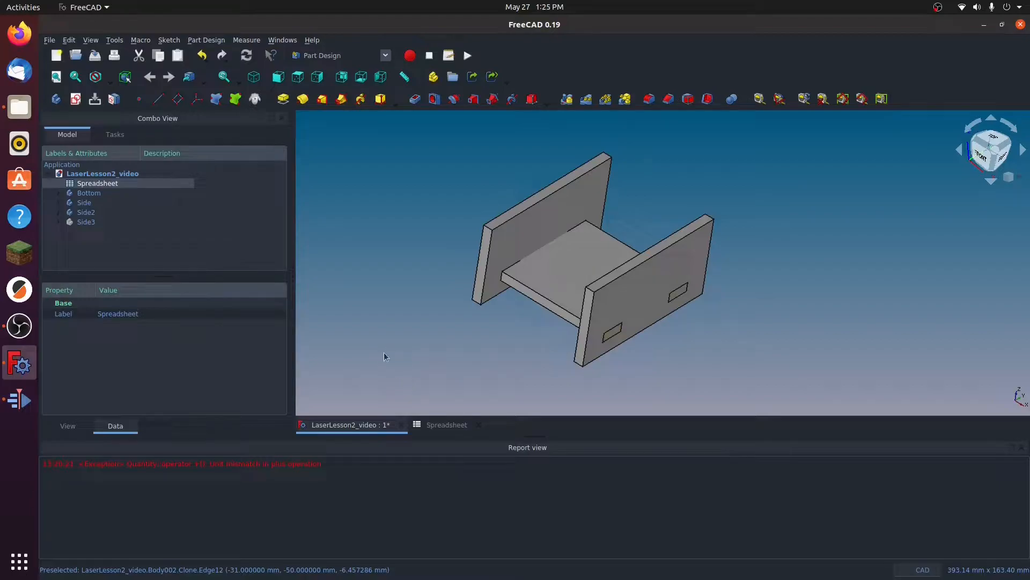
Step: Set the spreadsheet's MaterialThickness to 1.5 mm and return to the 3D model
{"action": "left_click", "coordinate": [442, 426]}
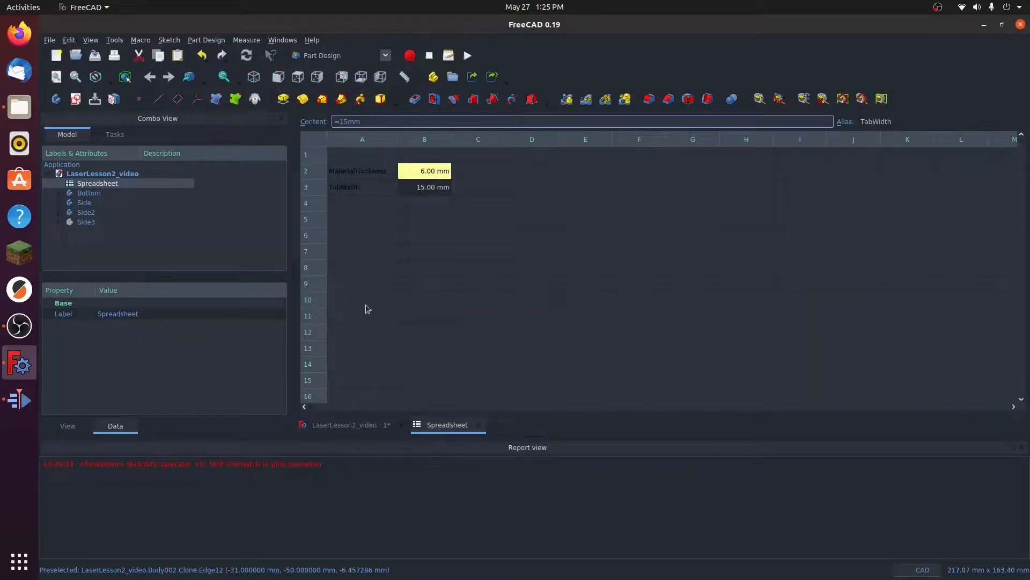
{"action": "double_click", "coordinate": [425, 170]}
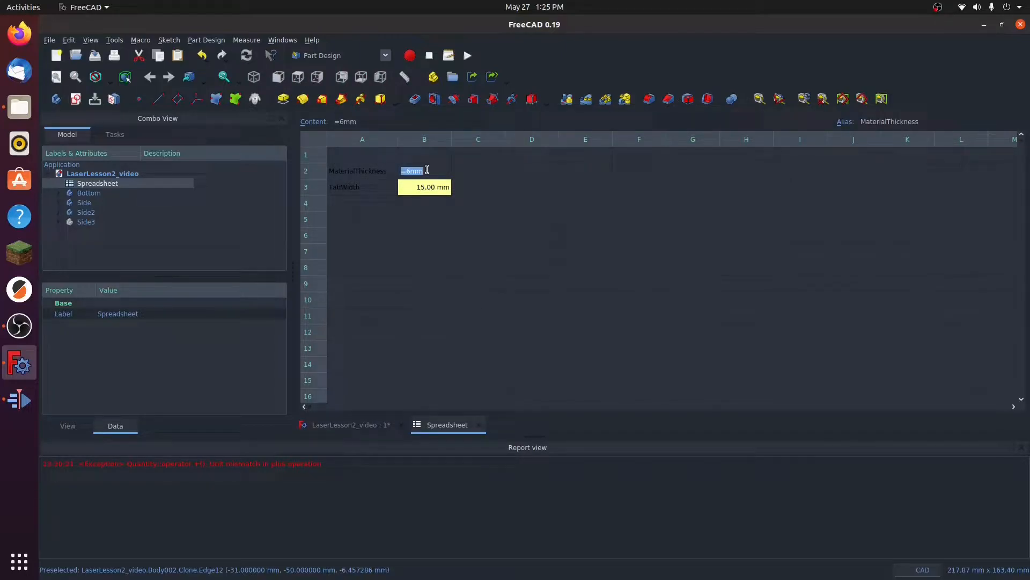
{"action": "type", "text": "1.5"}
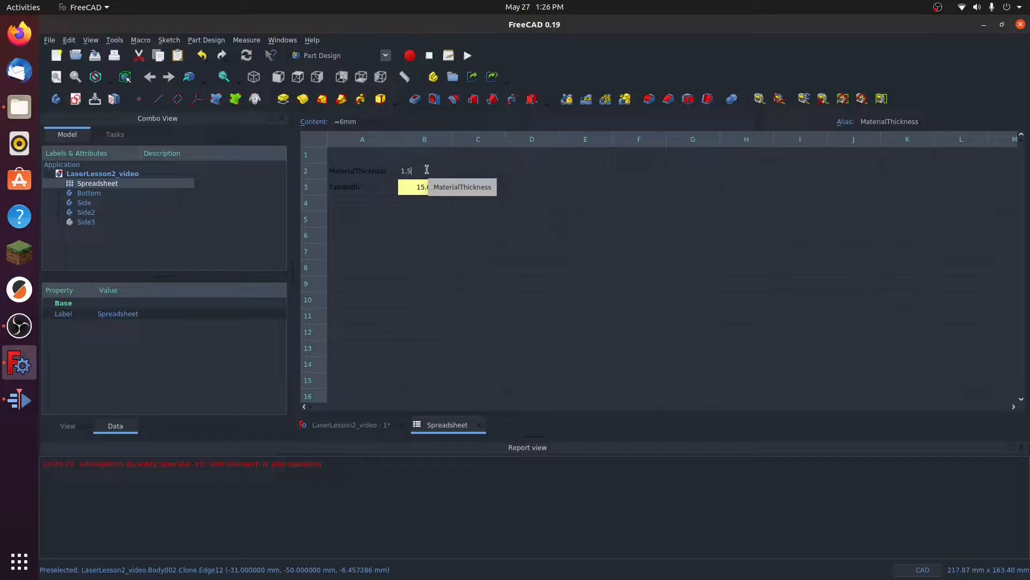
{"action": "type", "text": "mm"}
{"action": "key", "text": "Return"}
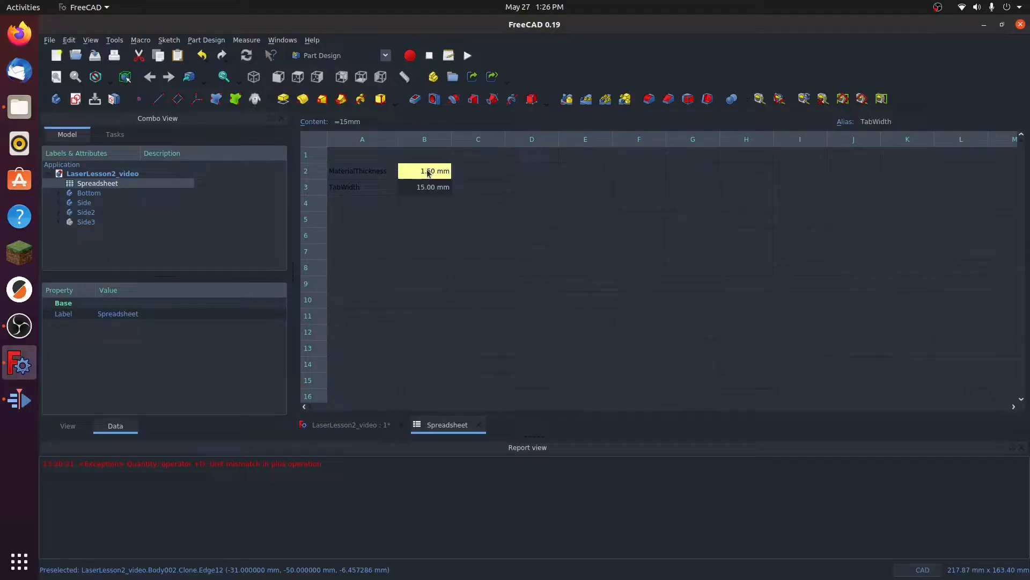
{"action": "left_click", "coordinate": [349, 425]}
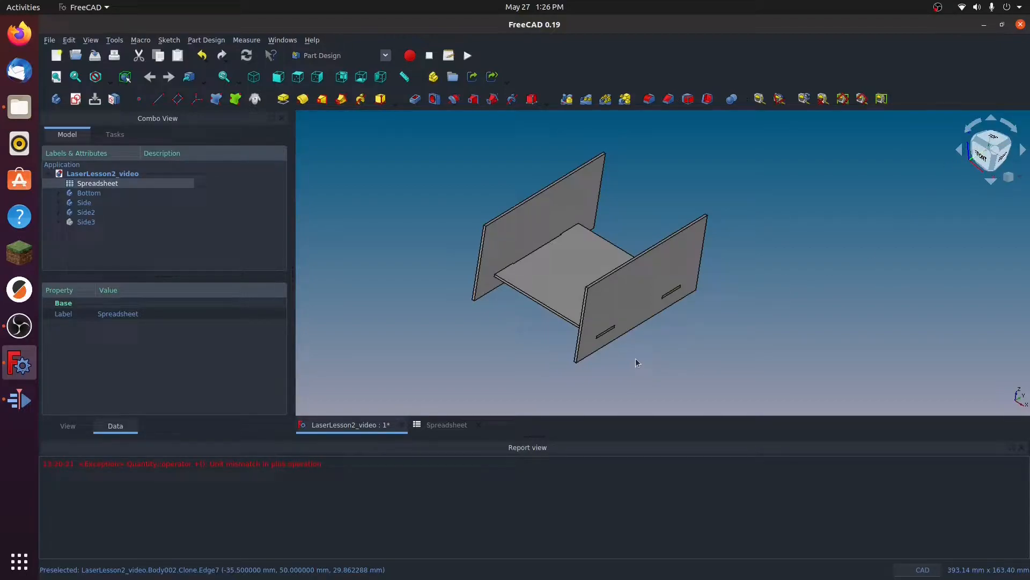
Step: Examine the assembled panels from the front, the top and opposite isometric angles
{"action": "middle_click_drag", "start_coordinate": [653, 363], "coordinate": [696, 336]}
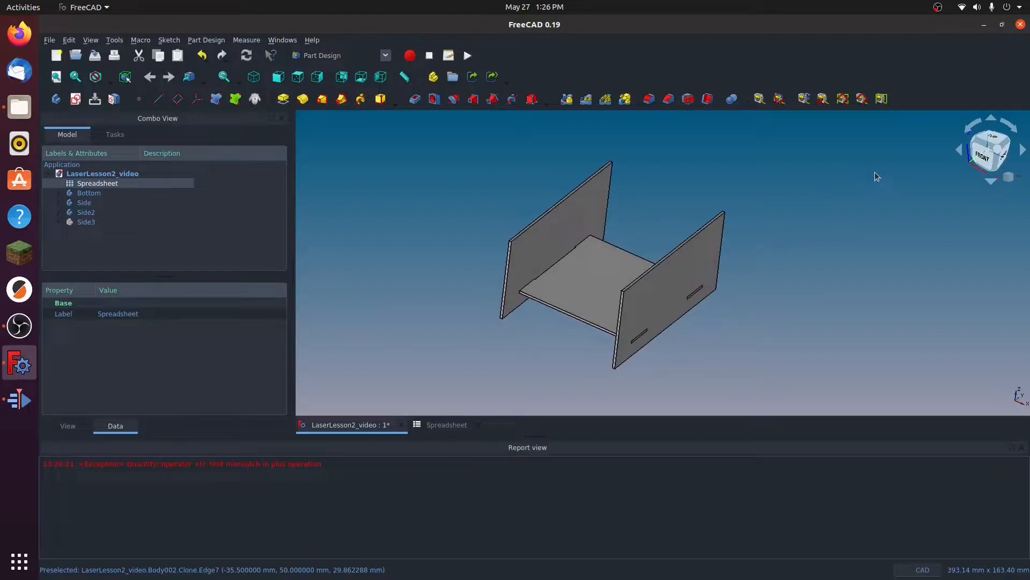
{"action": "left_click", "coordinate": [987, 159]}
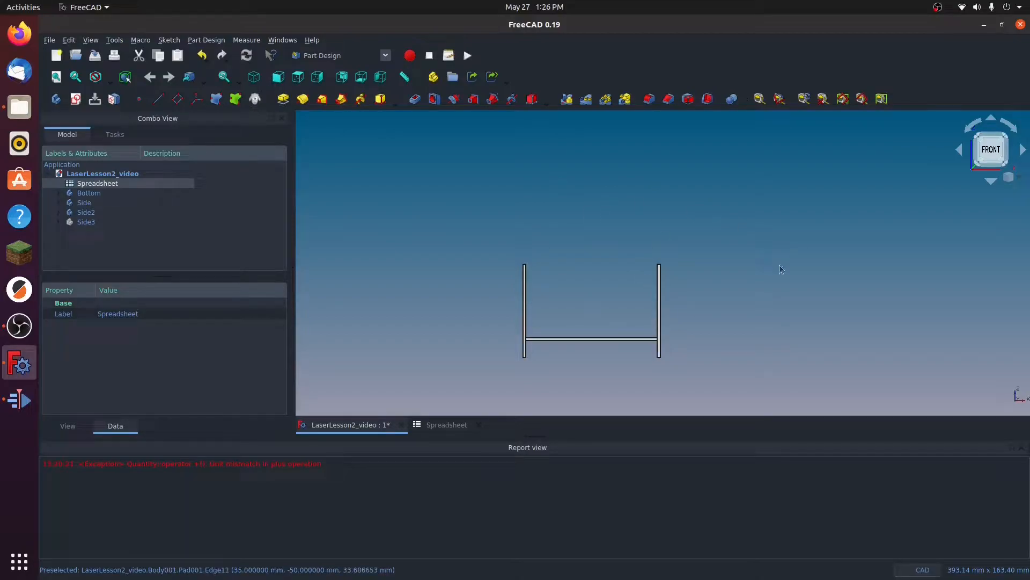
{"action": "left_click", "coordinate": [1005, 137]}
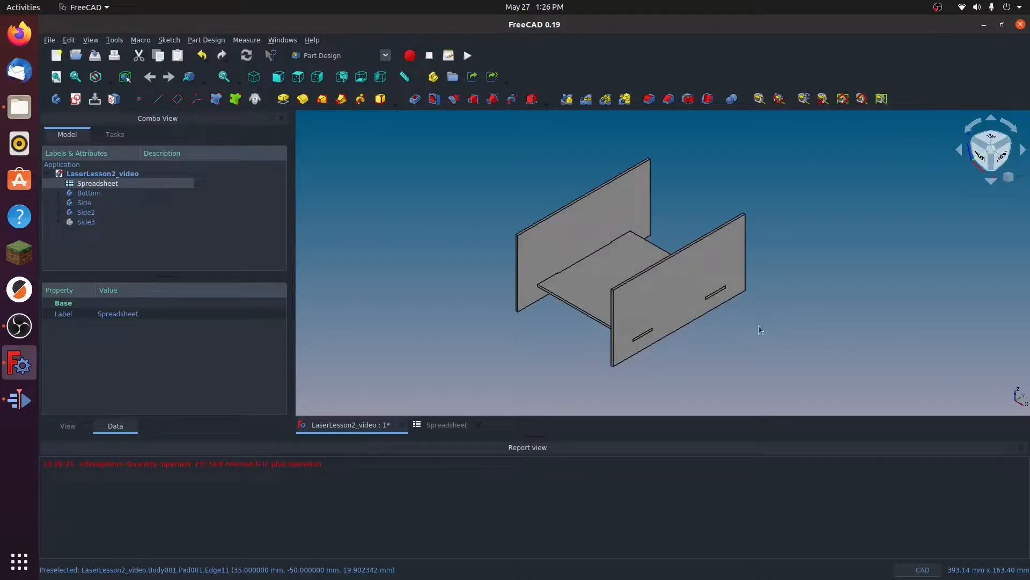
{"action": "left_click", "coordinate": [988, 139]}
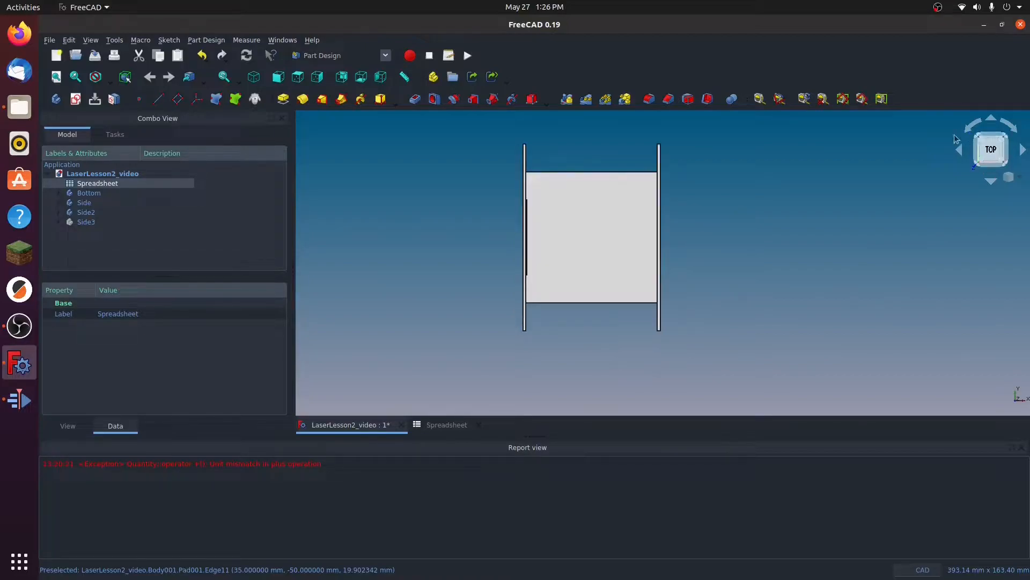
{"action": "left_click", "coordinate": [1018, 178]}
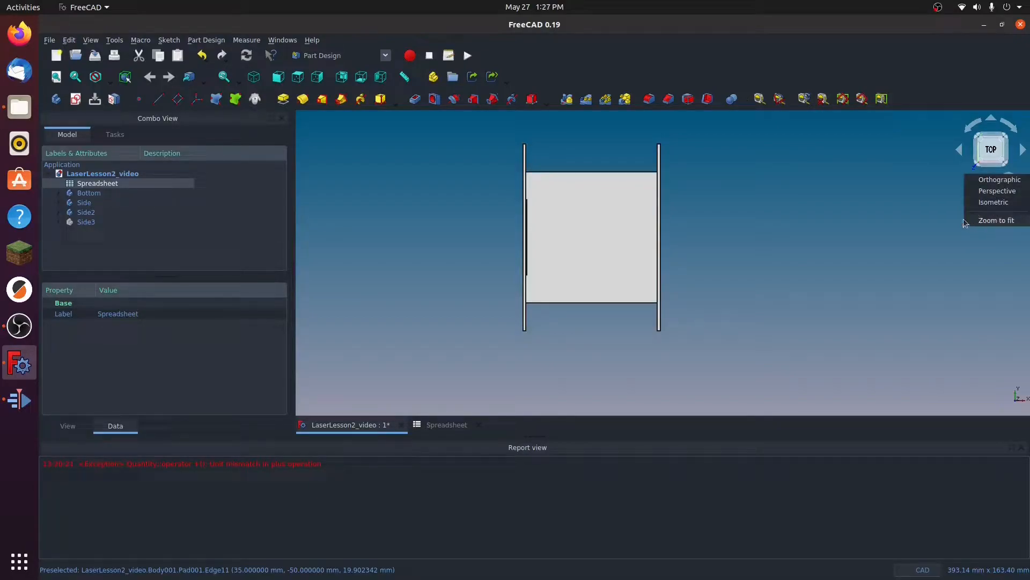
{"action": "left_click", "coordinate": [797, 210]}
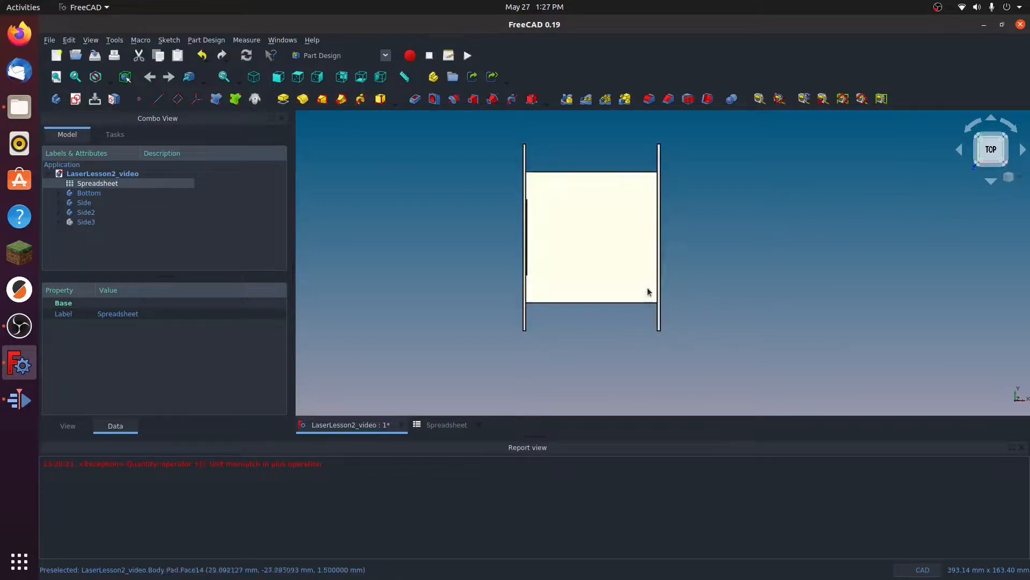
{"action": "left_click", "coordinate": [998, 142]}
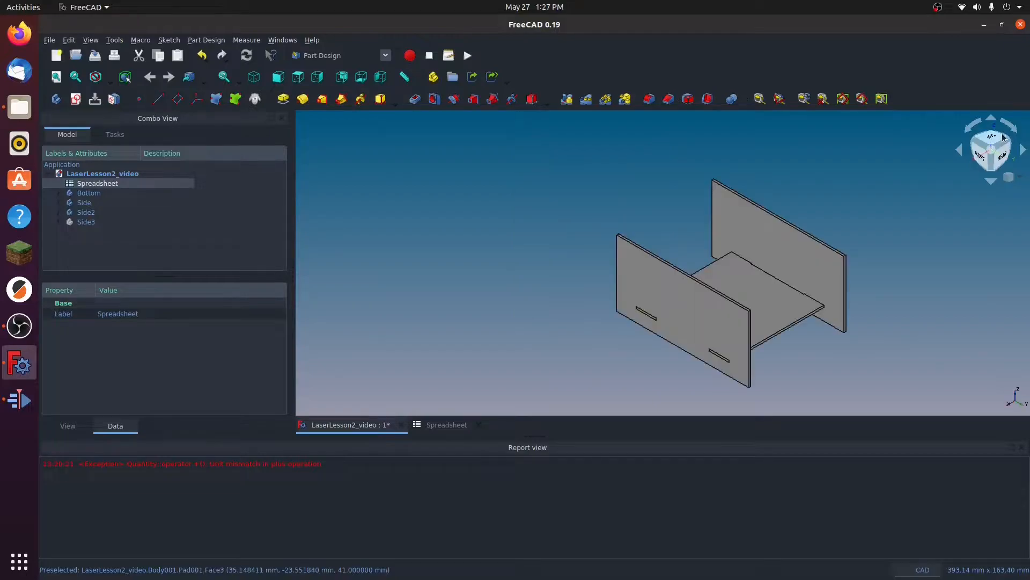
{"action": "middle_click_drag", "start_coordinate": [894, 306], "coordinate": [848, 259]}
{"action": "scroll", "coordinate": [741, 287], "scroll_direction": "up", "scroll_amount": 3}
{"action": "scroll", "coordinate": [849, 259], "scroll_direction": "down", "scroll_amount": 2}
{"action": "middle_click_drag", "start_coordinate": [535, 223], "coordinate": [454, 276]}
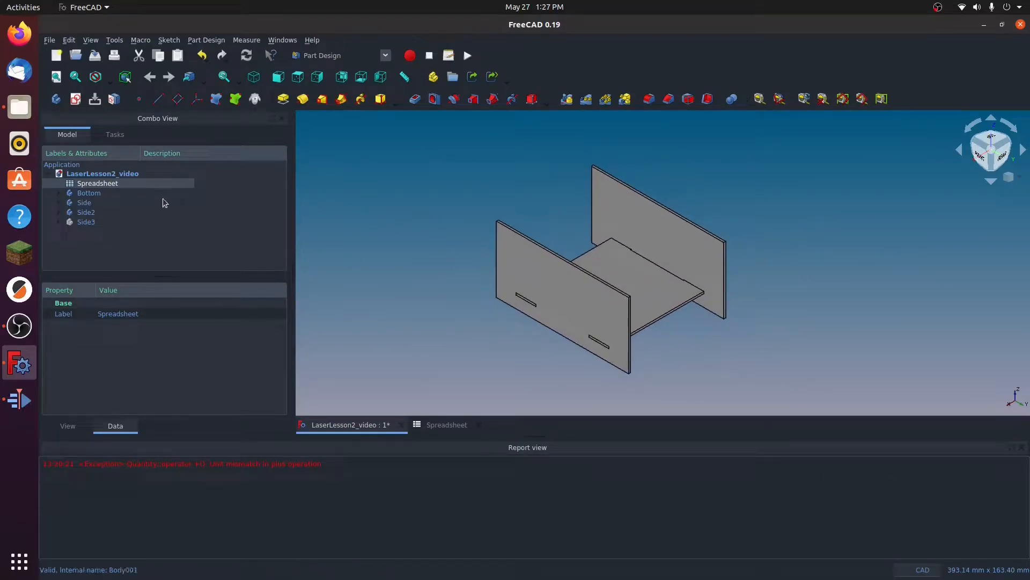
Step: Switch to the Draft workbench and look through its modification commands
{"action": "left_click", "coordinate": [385, 56]}
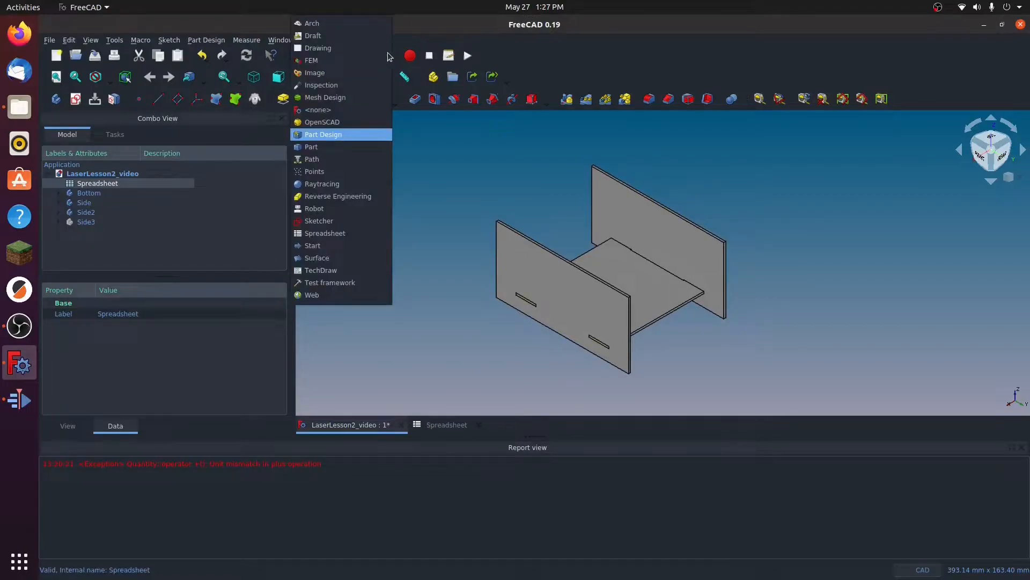
{"action": "left_click", "coordinate": [299, 36]}
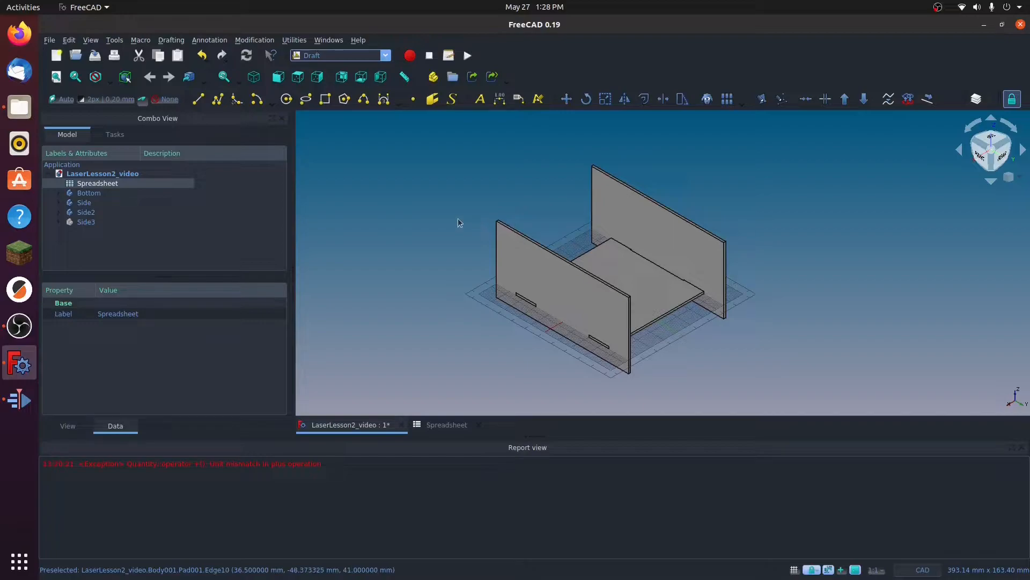
{"action": "left_click", "coordinate": [259, 40]}
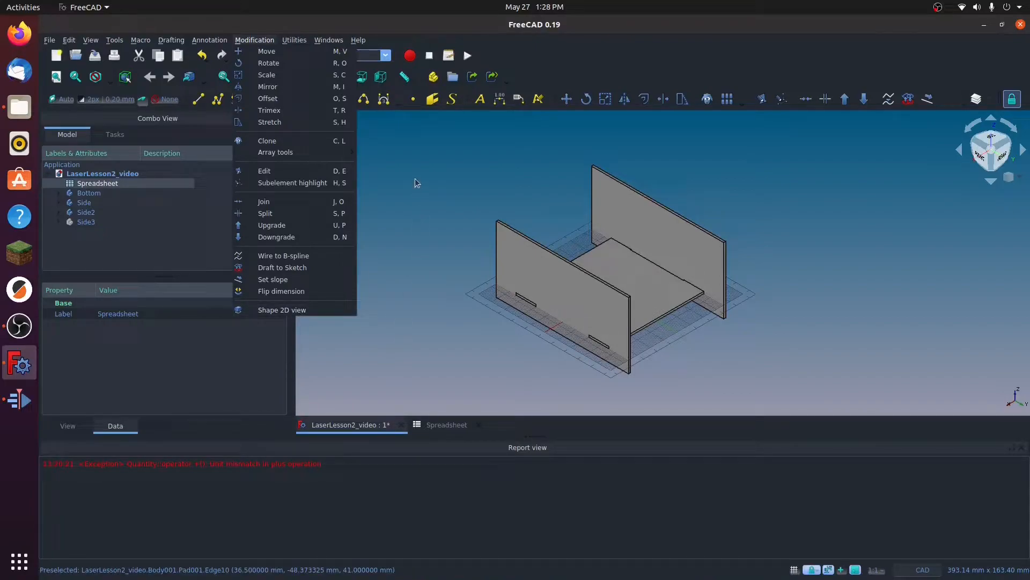
{"action": "left_click", "coordinate": [395, 189]}
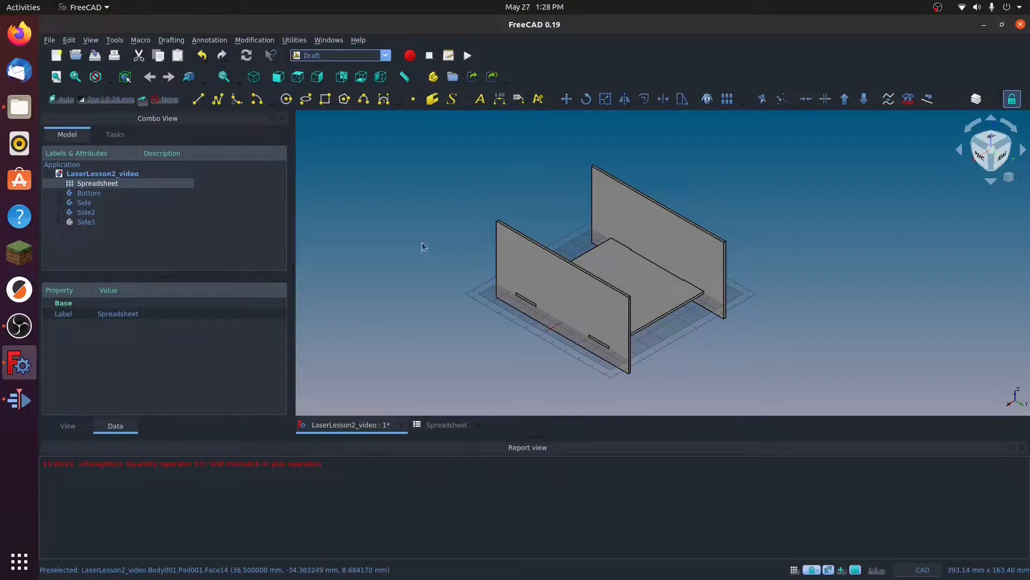
Step: Create Shape 2D views of the Bottom, Side and Side2 bodies together from the current isometric orientation
{"action": "left_click", "coordinate": [92, 193]}
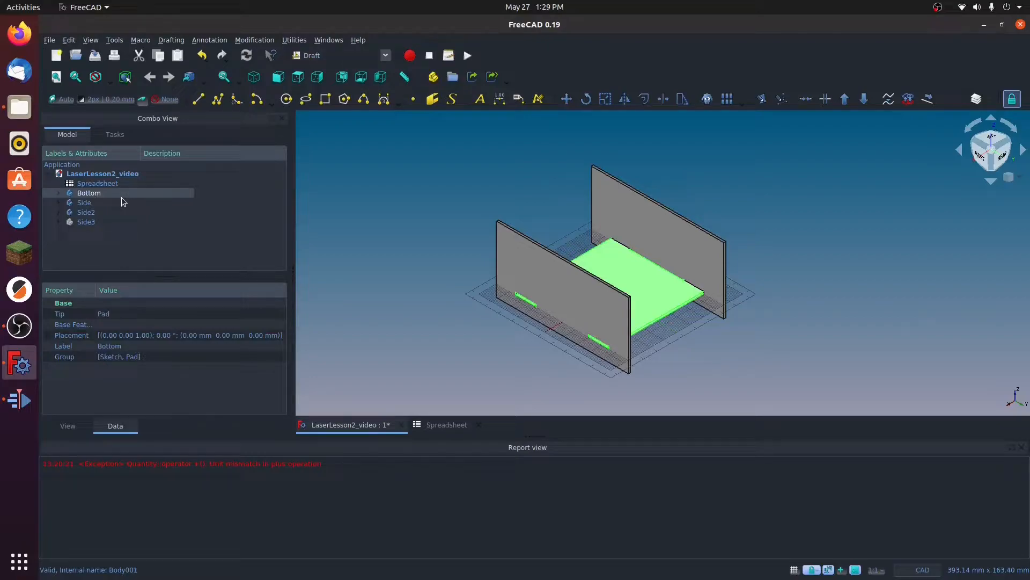
{"action": "left_click", "coordinate": [86, 212], "text": "shift"}
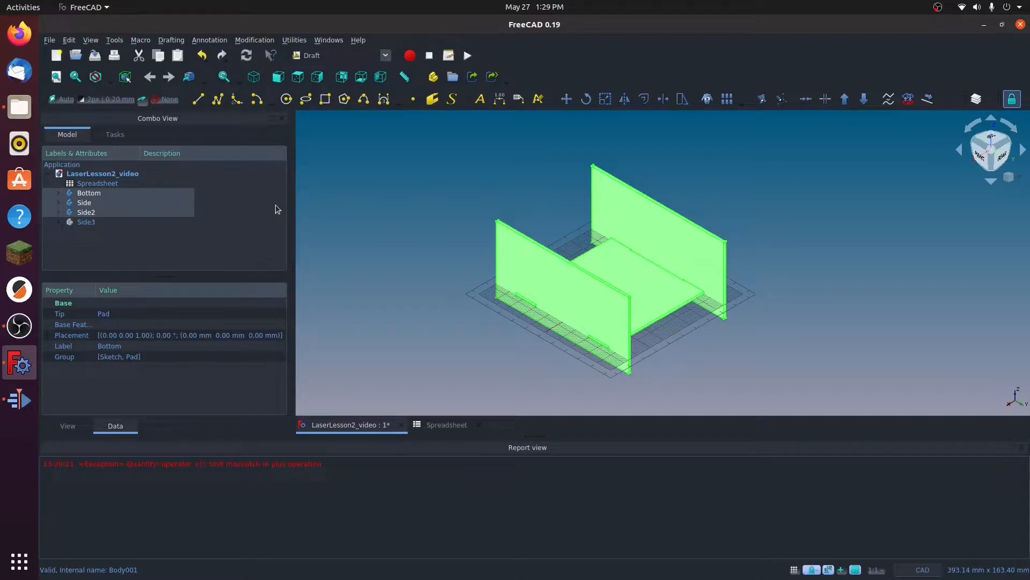
{"action": "left_click", "coordinate": [256, 40]}
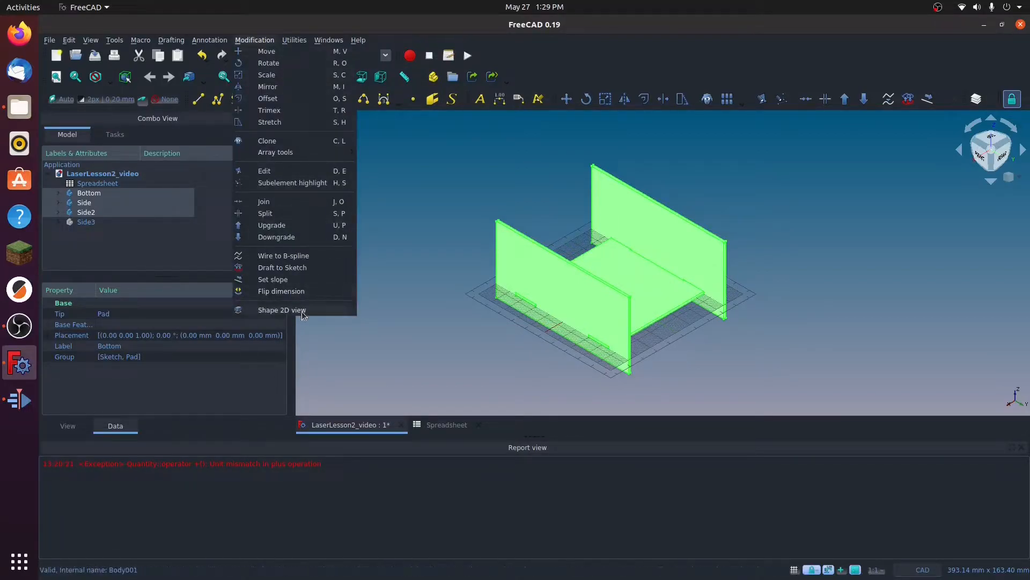
{"action": "left_click", "coordinate": [277, 311]}
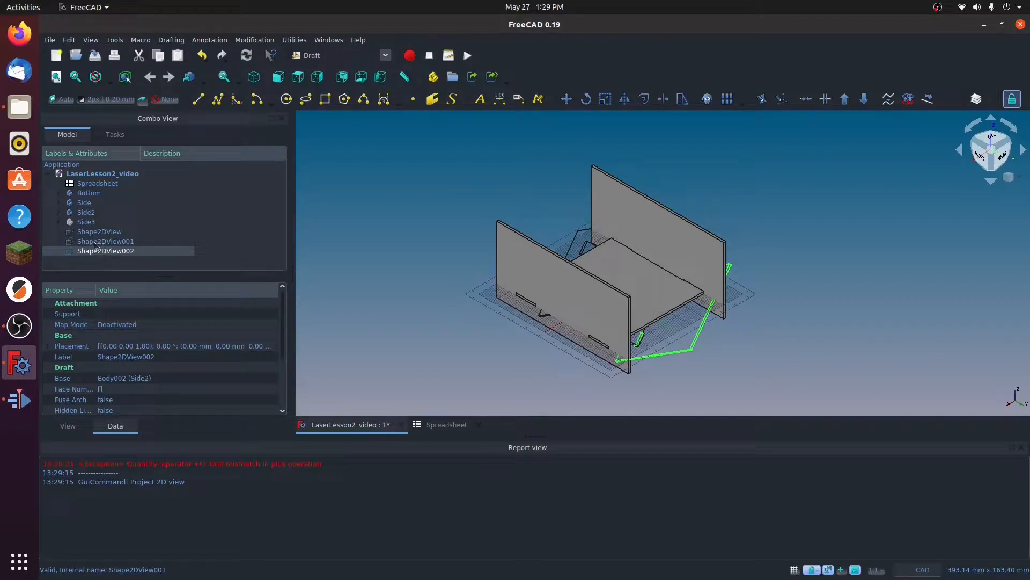
Step: Hide the Side2, Side and Bottom bodies so only their 2D projections are displayed
{"action": "left_click", "coordinate": [90, 214]}
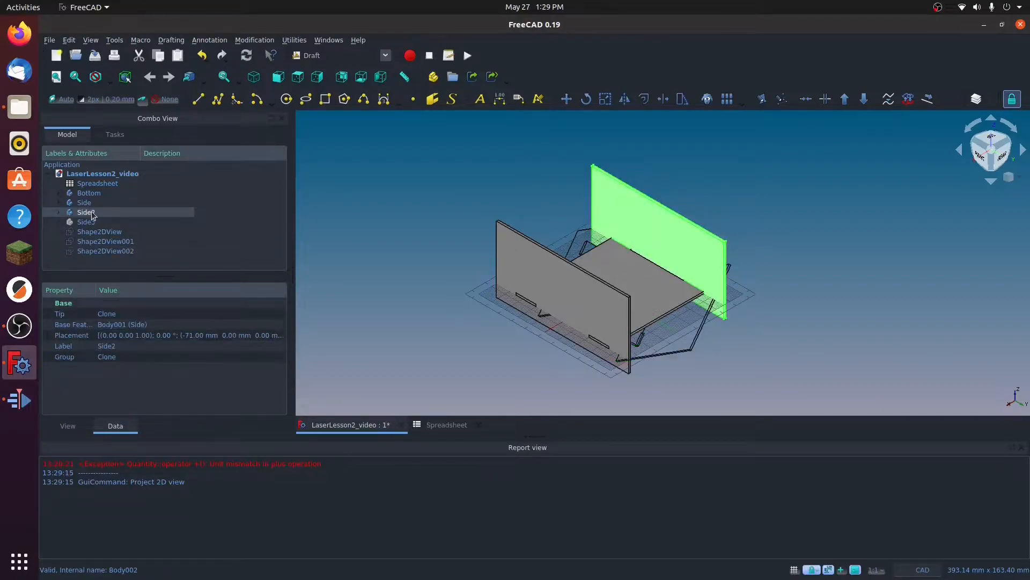
{"action": "key", "text": "space"}
{"action": "left_click", "coordinate": [99, 203]}
{"action": "key", "text": "space"}
{"action": "left_click", "coordinate": [88, 194]}
{"action": "key", "text": "space"}
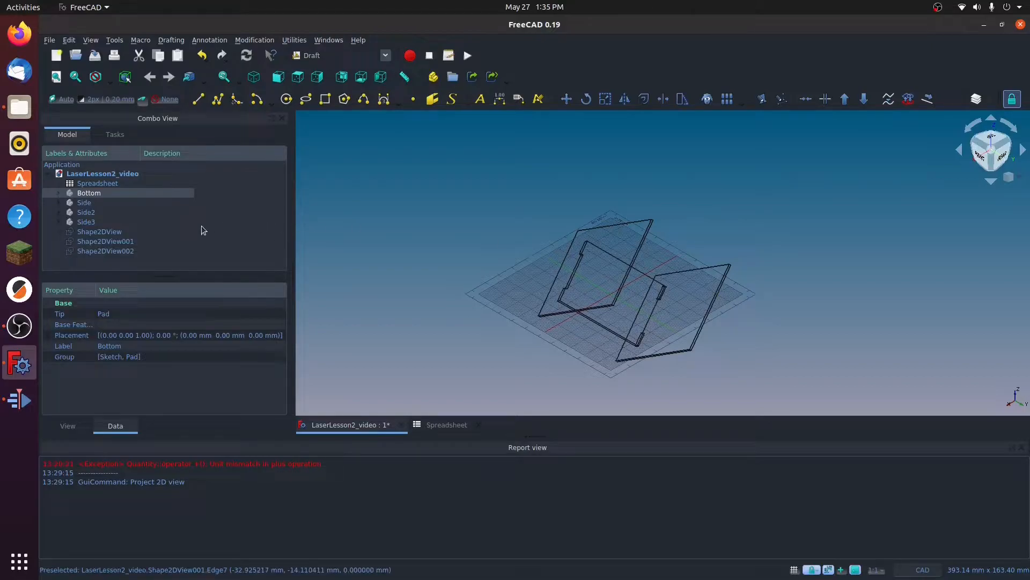
Step: Delete the three Shape 2D views projected from the isometric orientation
{"action": "left_click", "coordinate": [73, 234]}
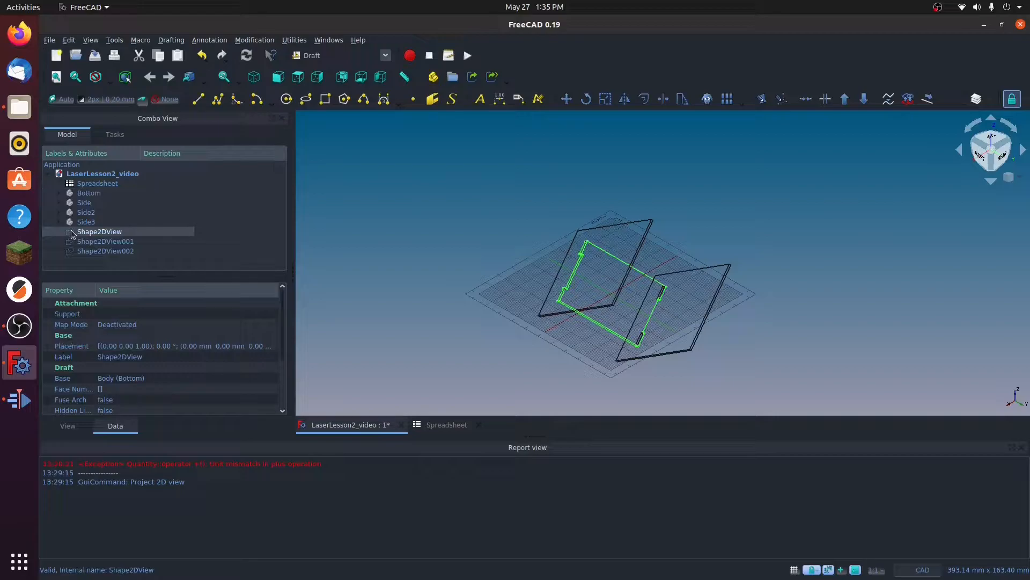
{"action": "left_click", "coordinate": [79, 253], "text": "shift"}
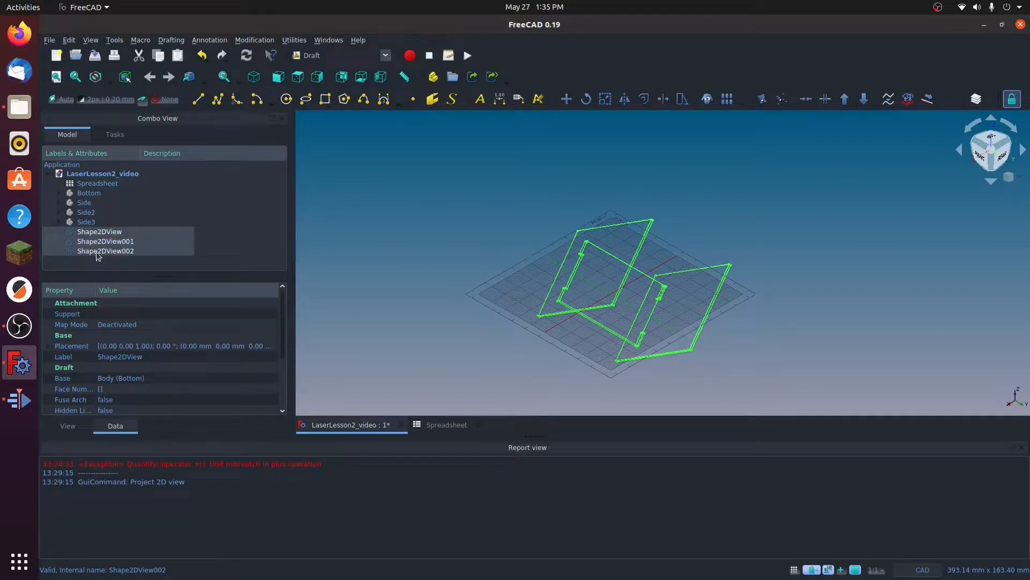
{"action": "key", "text": "Delete"}
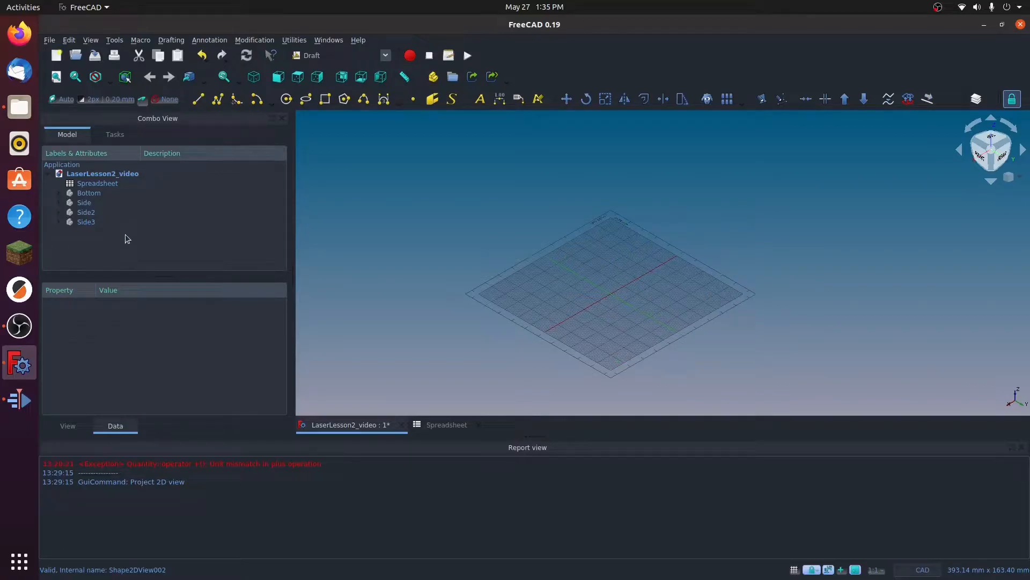
Step: Show the Side2, Side and Bottom bodies again
{"action": "left_click", "coordinate": [152, 212]}
{"action": "key", "text": "space"}
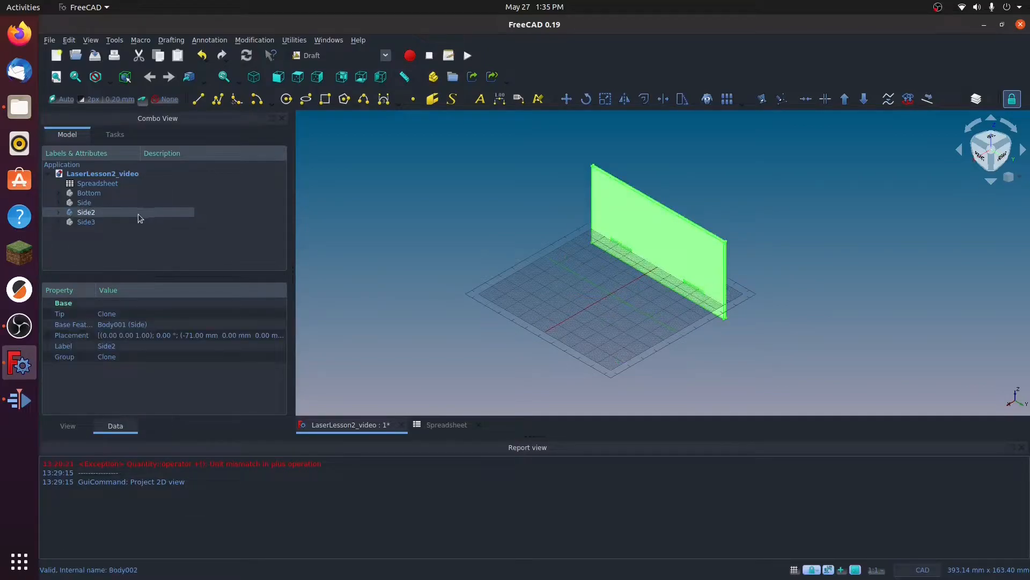
{"action": "left_click", "coordinate": [150, 202]}
{"action": "key", "text": "space"}
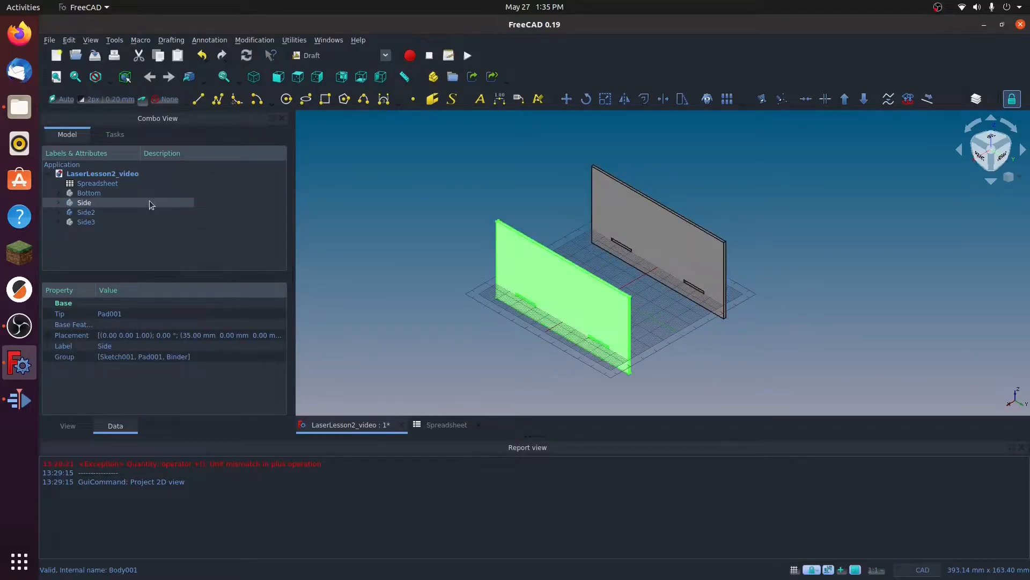
{"action": "left_click", "coordinate": [88, 195]}
{"action": "key", "text": "space"}
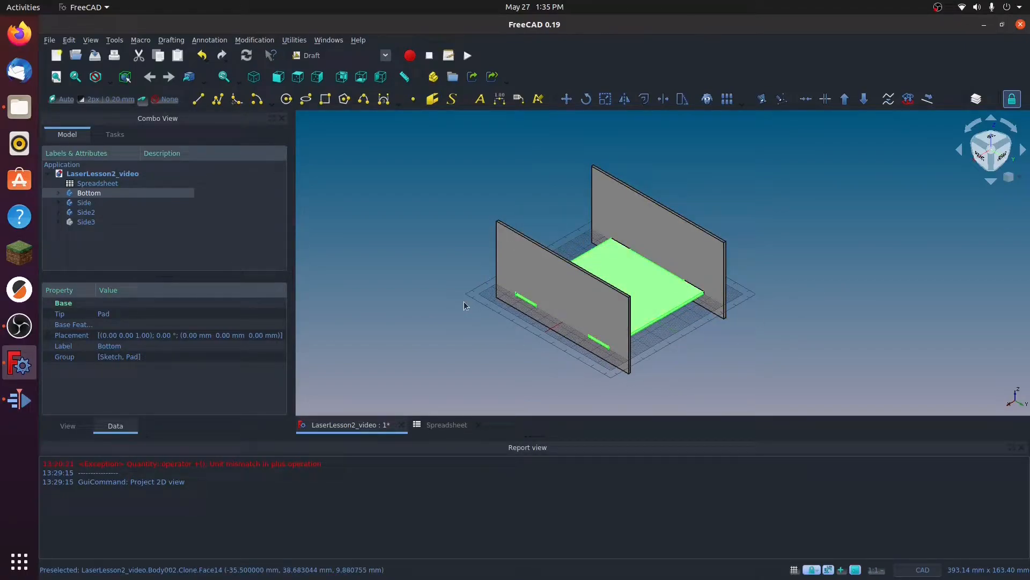
{"action": "mouse_move", "coordinate": [468, 324]}
{"action": "middle_mouse_down"}
{"action": "mouse_move", "coordinate": [475, 337]}
{"action": "mouse_move", "coordinate": [459, 328]}
{"action": "middle_mouse_up"}
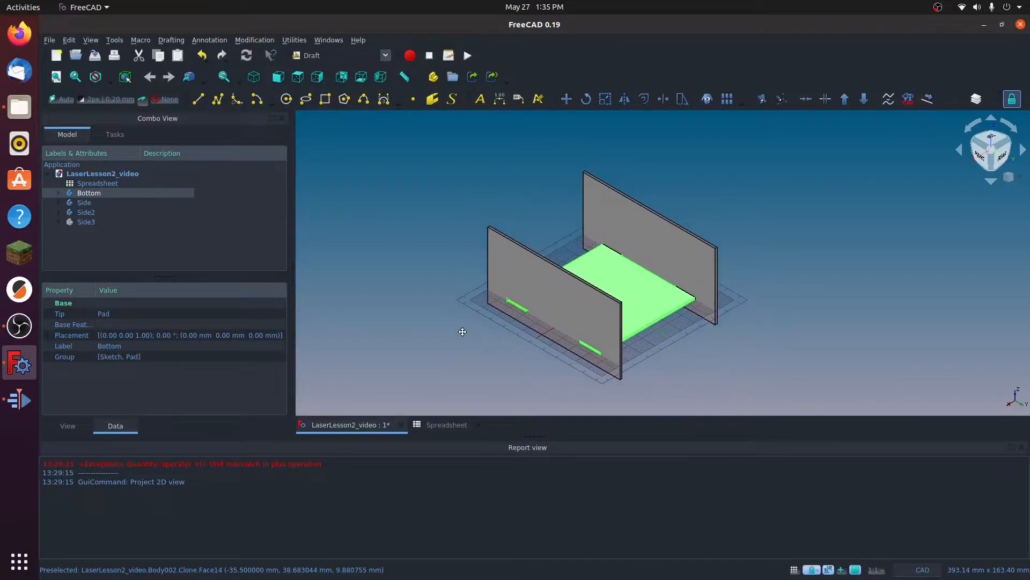
Step: Orient the model to the top view and hide the Side and Side2 bodies so only Bottom is displayed
{"action": "middle_click_drag", "start_coordinate": [628, 298], "coordinate": [645, 317]}
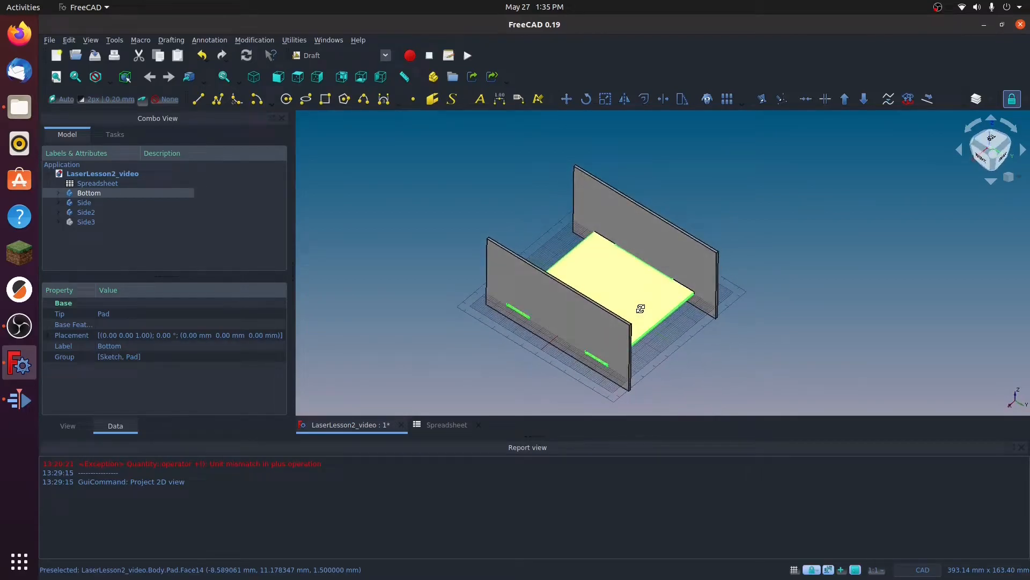
{"action": "left_click", "coordinate": [992, 142]}
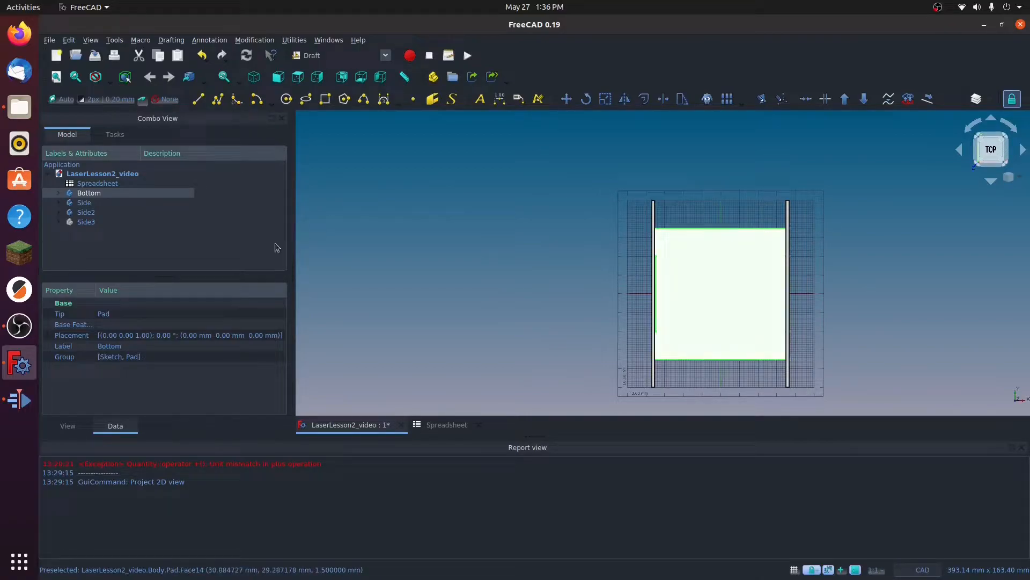
{"action": "left_click", "coordinate": [82, 203]}
{"action": "key", "text": "space"}
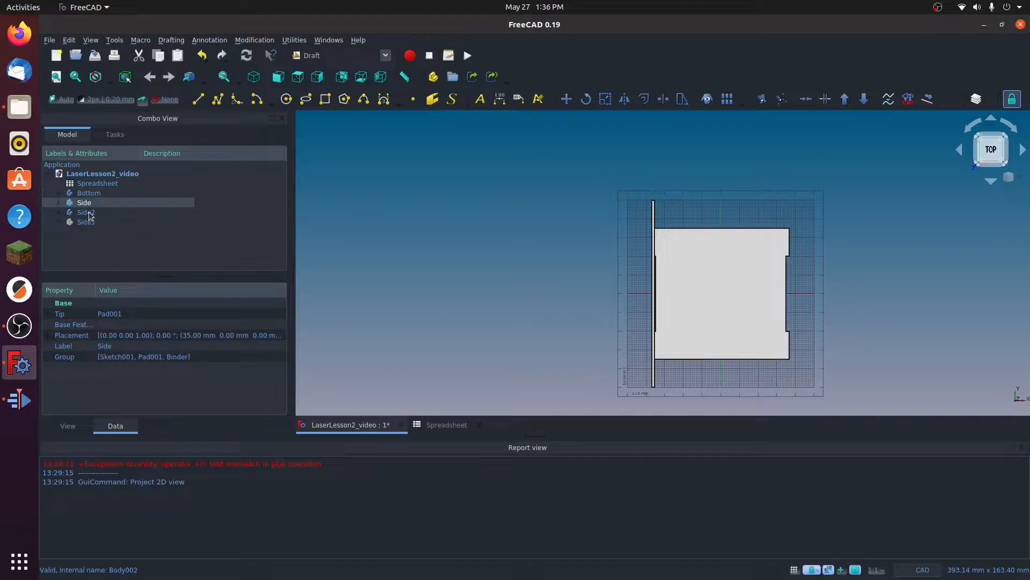
{"action": "left_click", "coordinate": [86, 212]}
{"action": "key", "text": "space"}
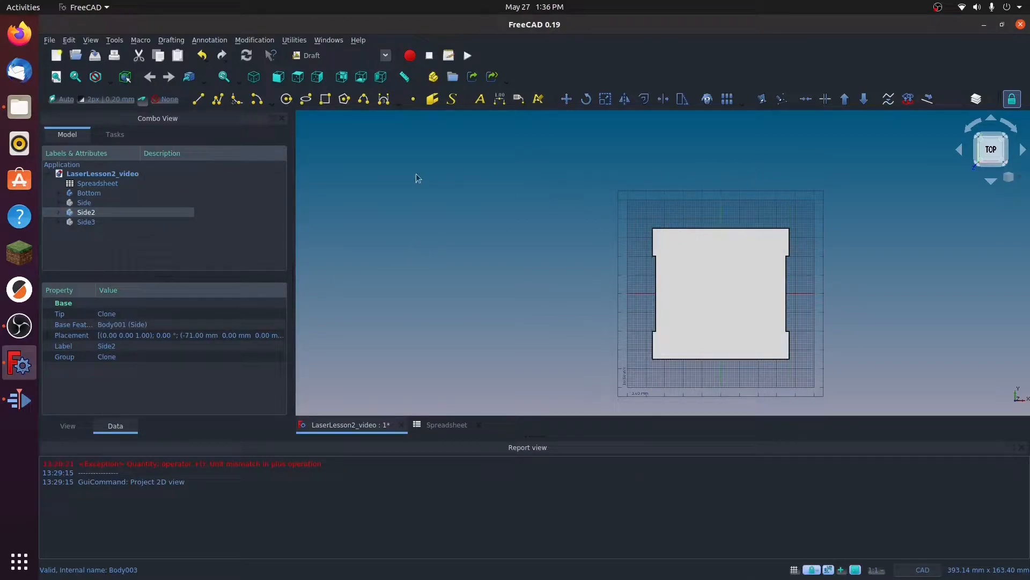
Step: Create a Shape 2D view of the Bottom body from the top orientation and hide the body to check its outline
{"action": "left_click", "coordinate": [89, 194]}
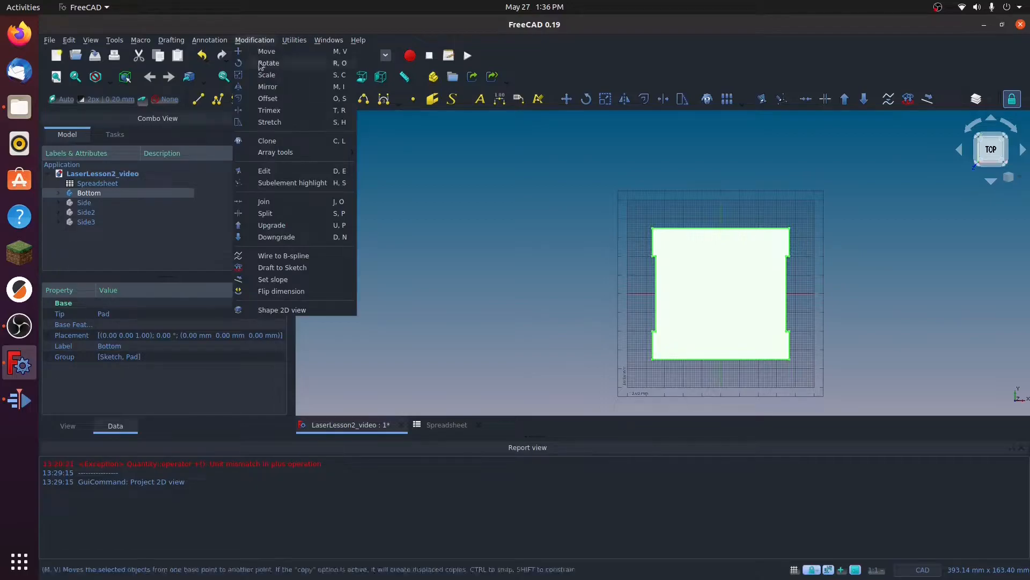
{"action": "left_click", "coordinate": [277, 311]}
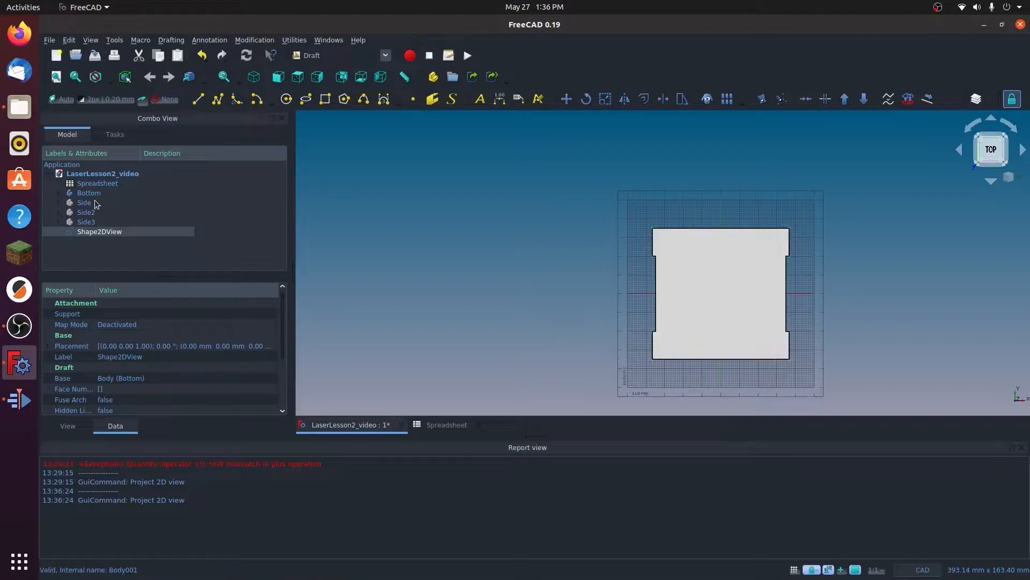
{"action": "left_click", "coordinate": [179, 193]}
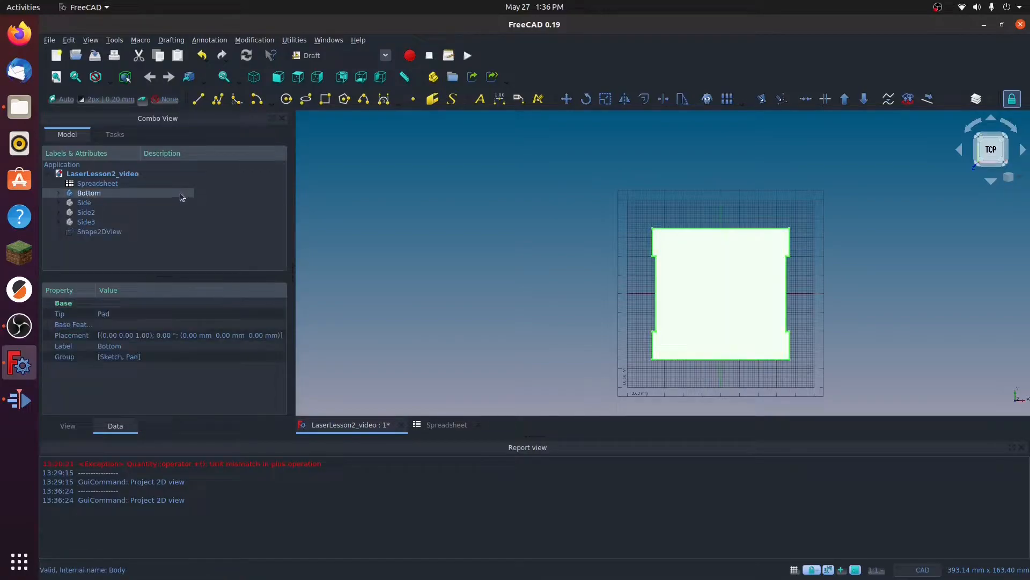
{"action": "key", "text": "space"}
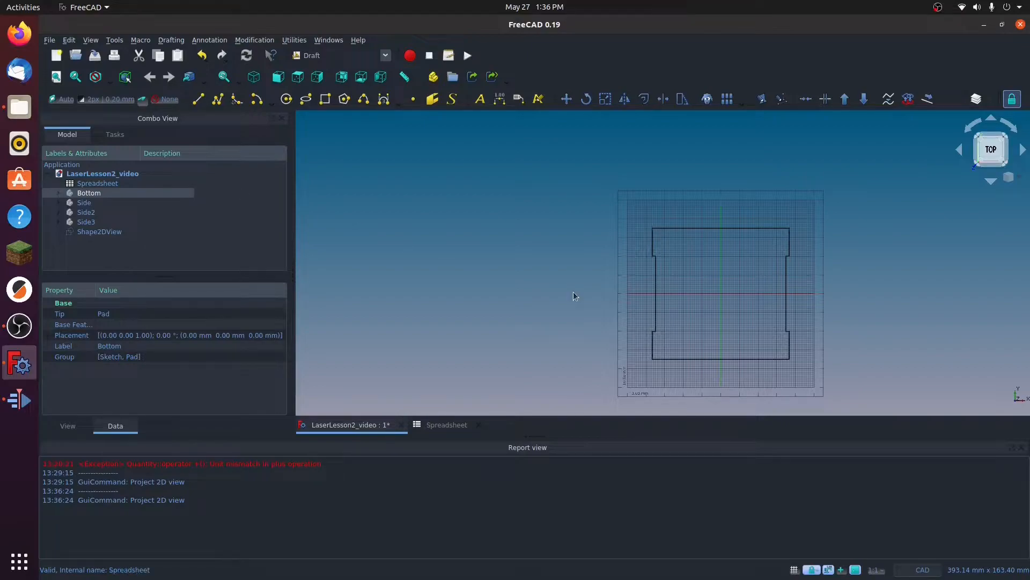
{"action": "mouse_move", "coordinate": [586, 290]}
{"action": "middle_mouse_down"}
{"action": "mouse_move", "coordinate": [458, 244]}
{"action": "mouse_move", "coordinate": [460, 280]}
{"action": "middle_mouse_up"}
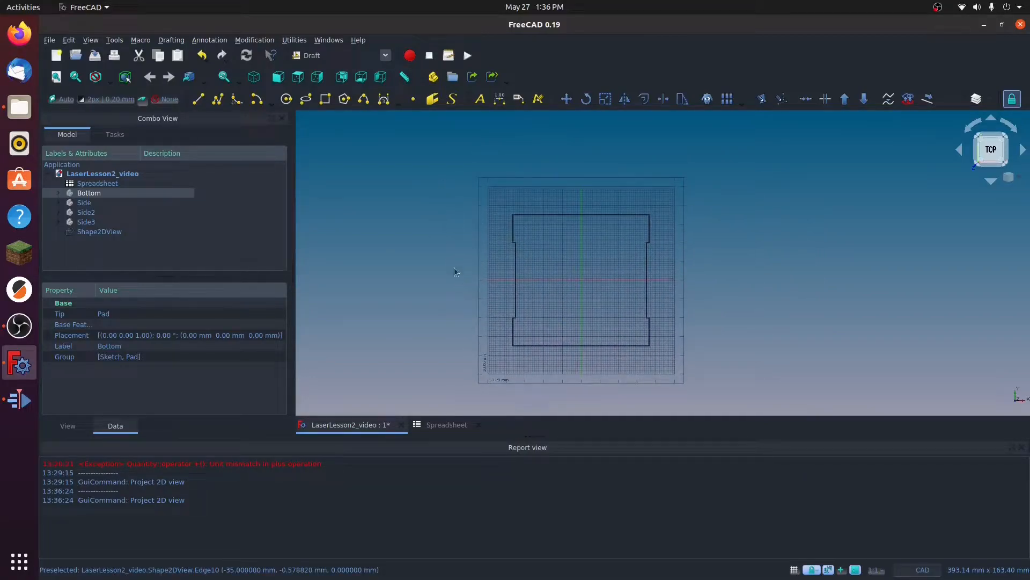
{"action": "middle_click_drag", "start_coordinate": [536, 325], "coordinate": [514, 232]}
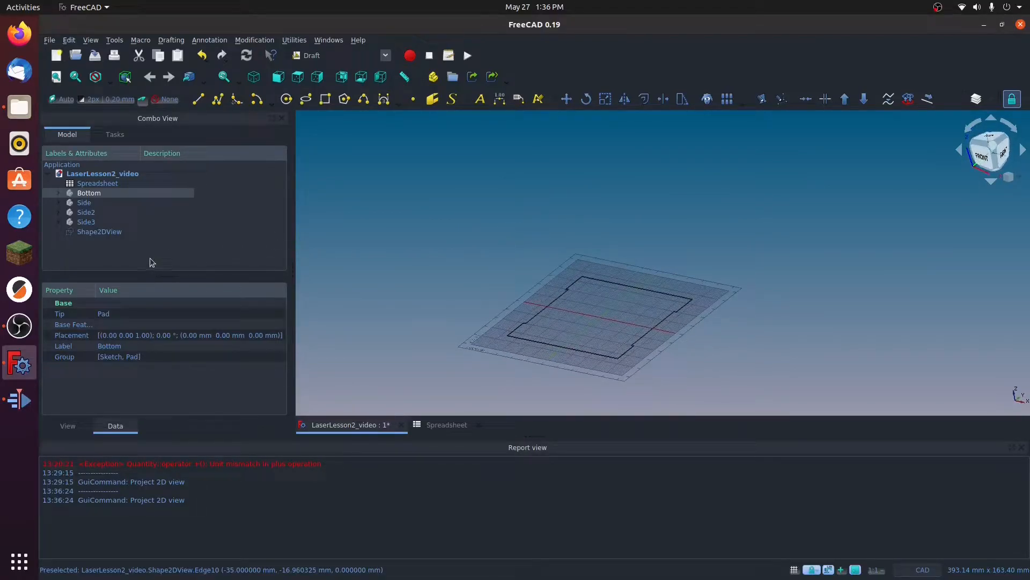
Step: Rename the Bottom body's 2D projection as bottomShape2d
{"action": "left_click", "coordinate": [94, 232]}
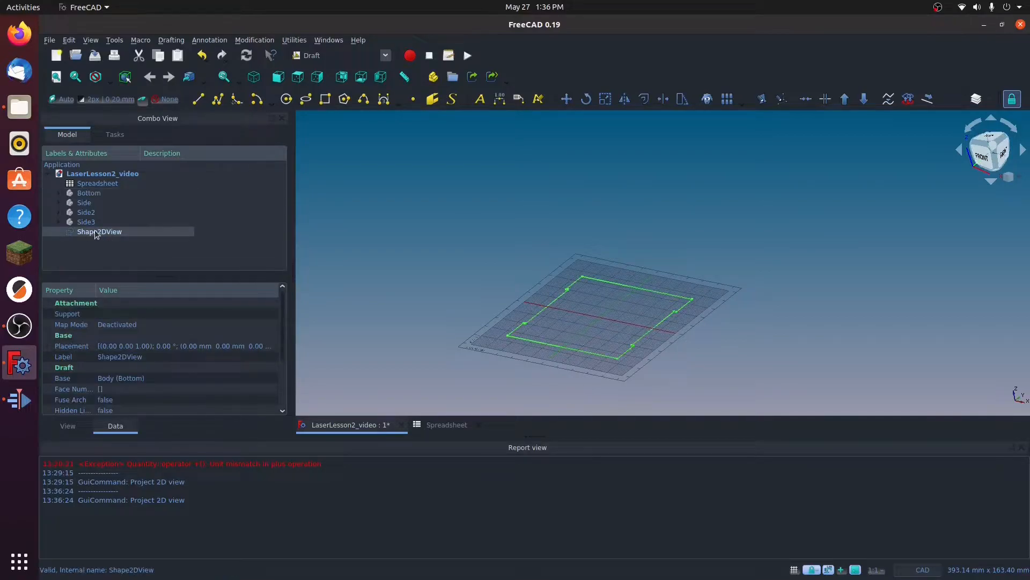
{"action": "right_click", "coordinate": [94, 230]}
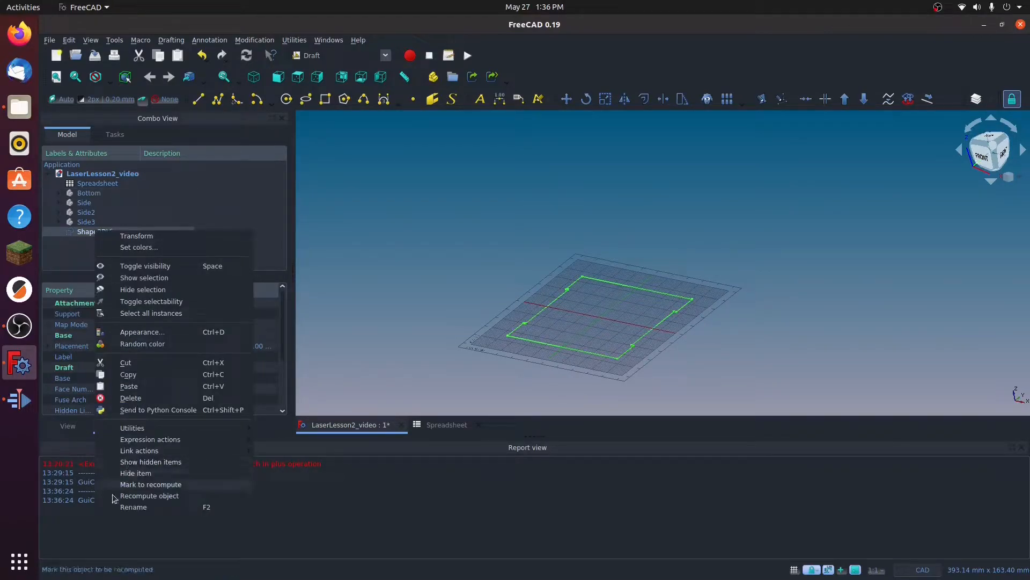
{"action": "left_click", "coordinate": [137, 507]}
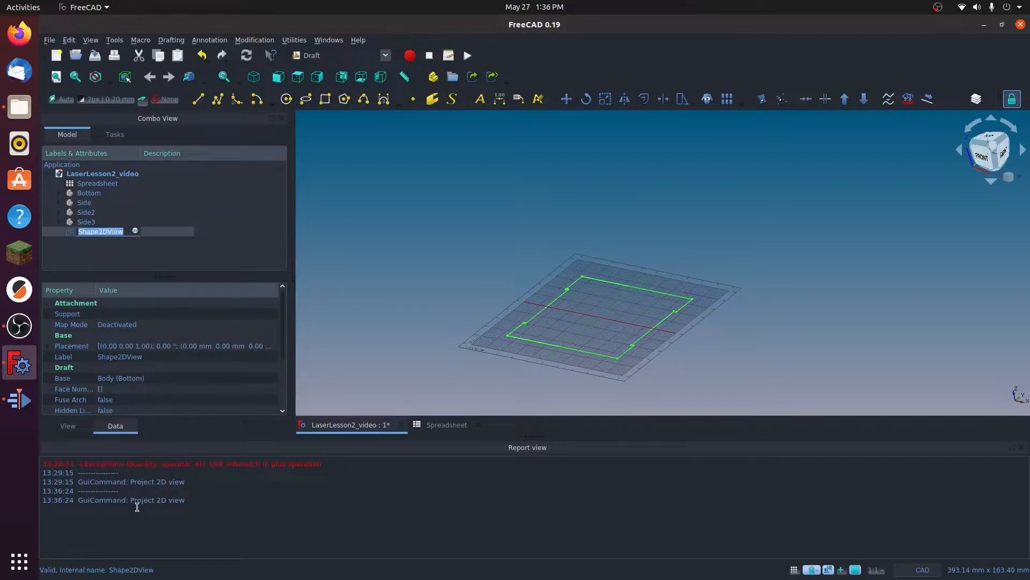
{"action": "type", "text": "bpttomShape2"}
{"action": "key", "text": "Return"}
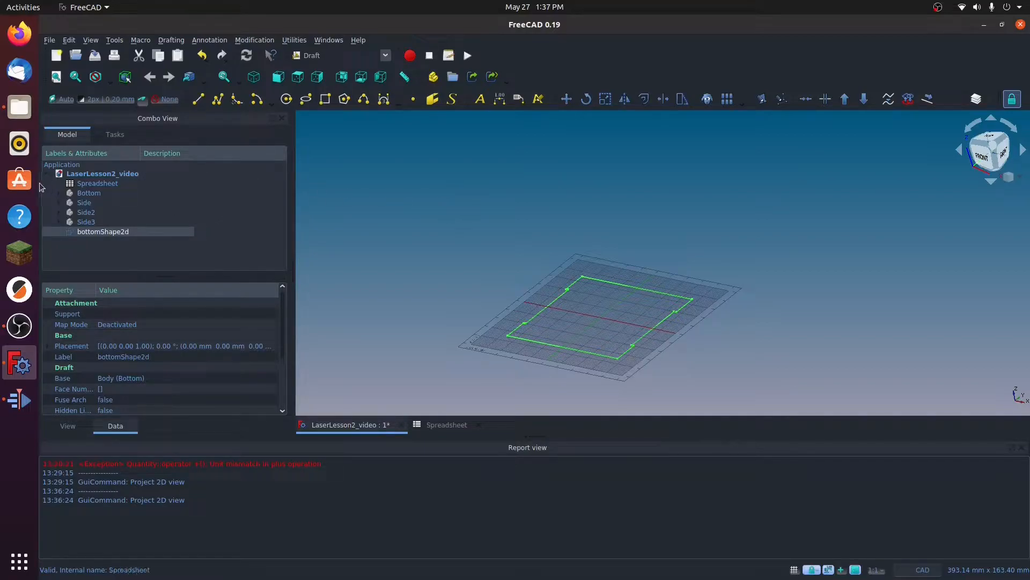
Step: Show the Side body and create its Shape 2D view from the right orientation
{"action": "left_click", "coordinate": [85, 204]}
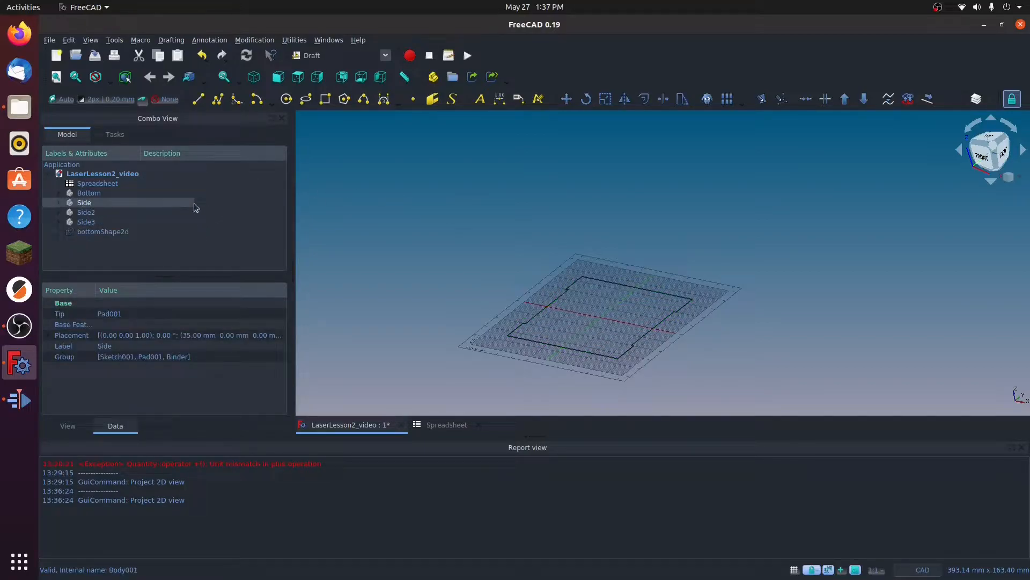
{"action": "key", "text": "space"}
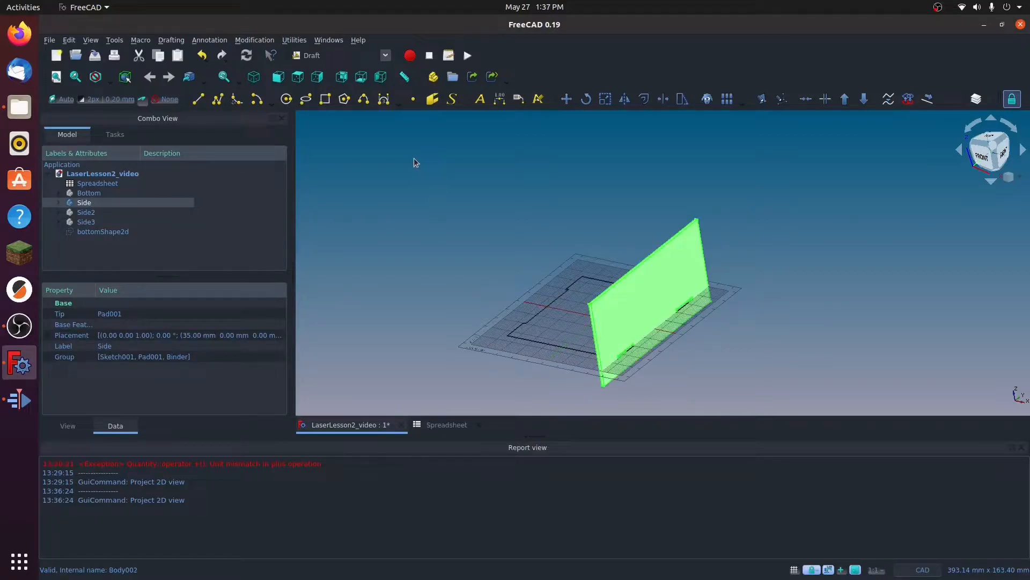
{"action": "left_click", "coordinate": [1006, 155]}
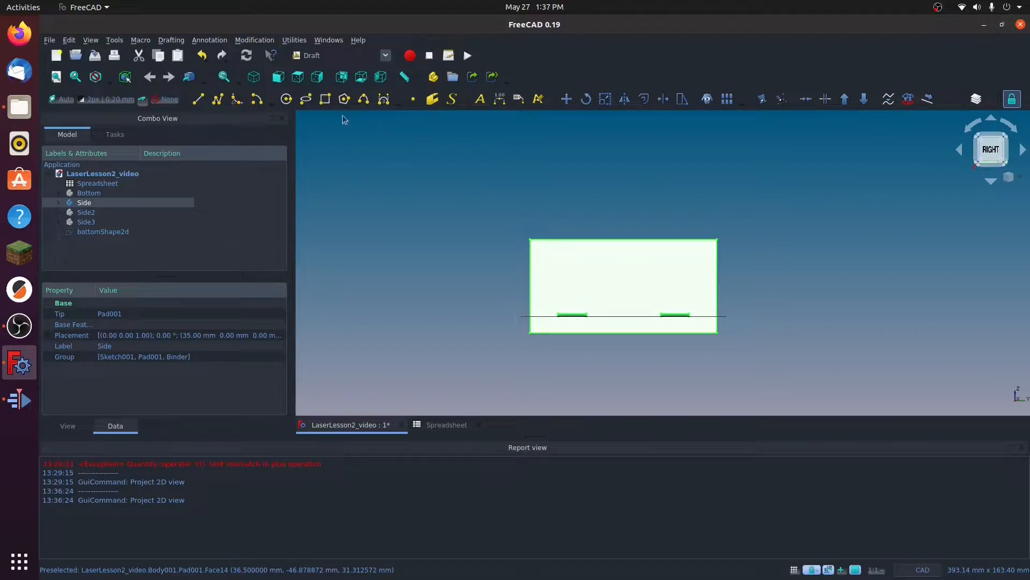
{"action": "left_click", "coordinate": [255, 41]}
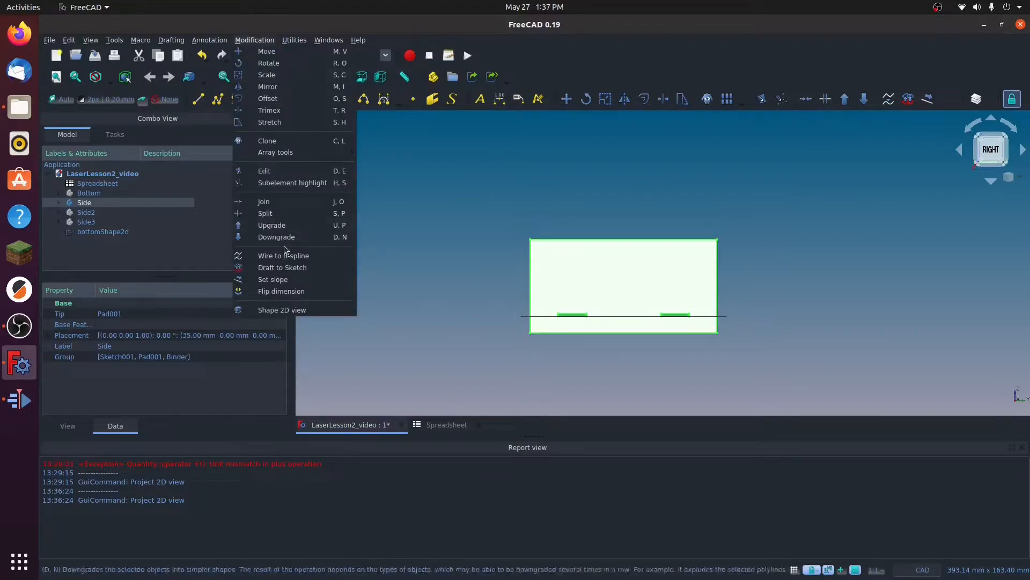
{"action": "left_click", "coordinate": [301, 310]}
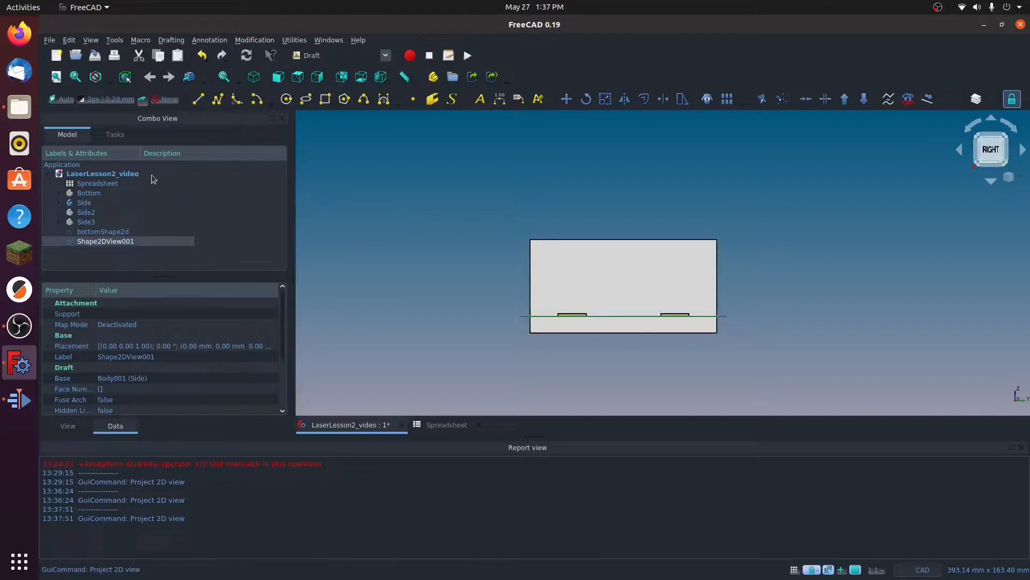
Step: Hide the Side body and highlight the Bottom and Side projections in turn to compare their outlines
{"action": "left_click", "coordinate": [80, 202]}
{"action": "key", "text": "space"}
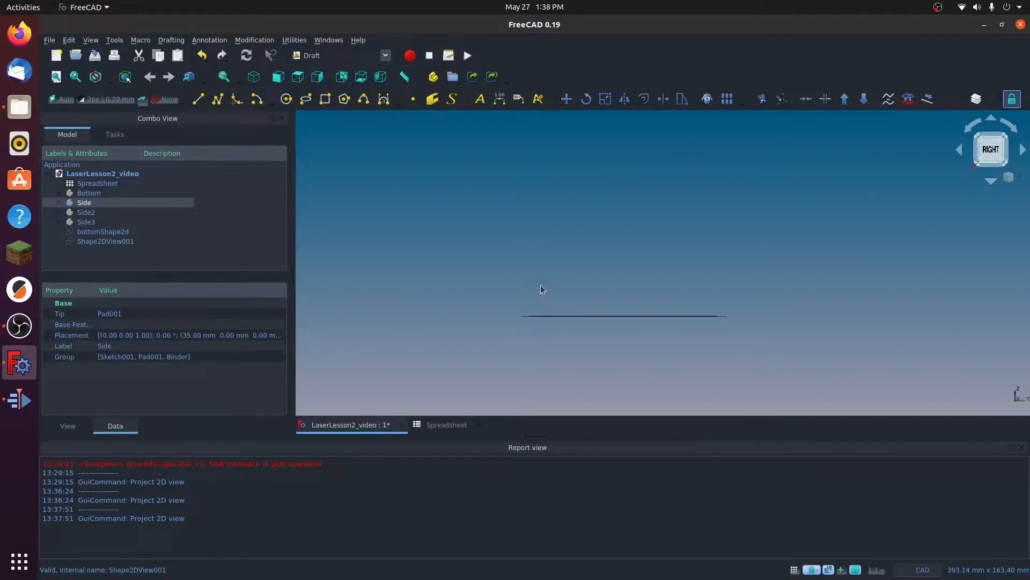
{"action": "middle_click_drag", "start_coordinate": [580, 271], "coordinate": [704, 322]}
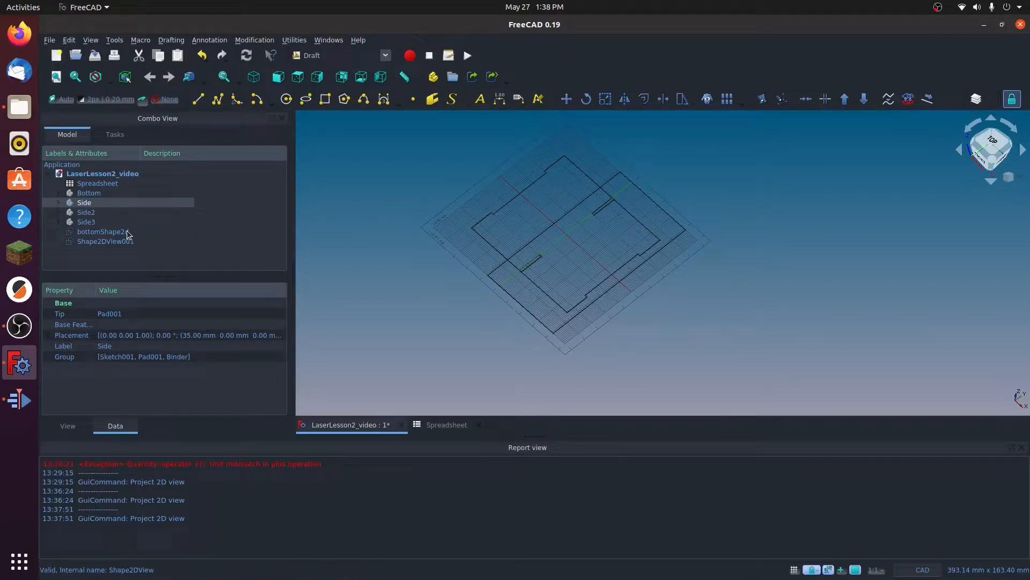
{"action": "left_click", "coordinate": [98, 232]}
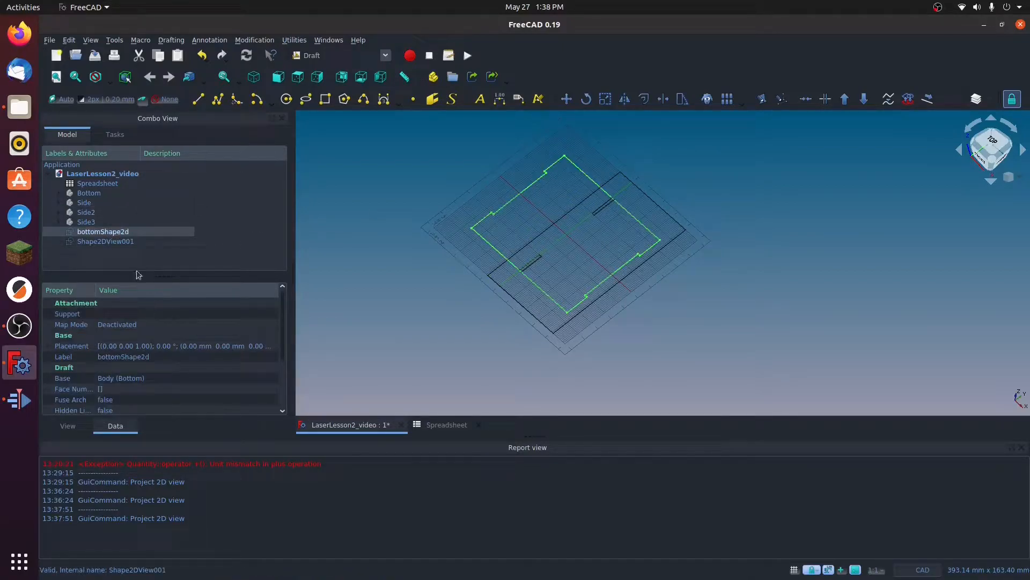
{"action": "left_click", "coordinate": [102, 242]}
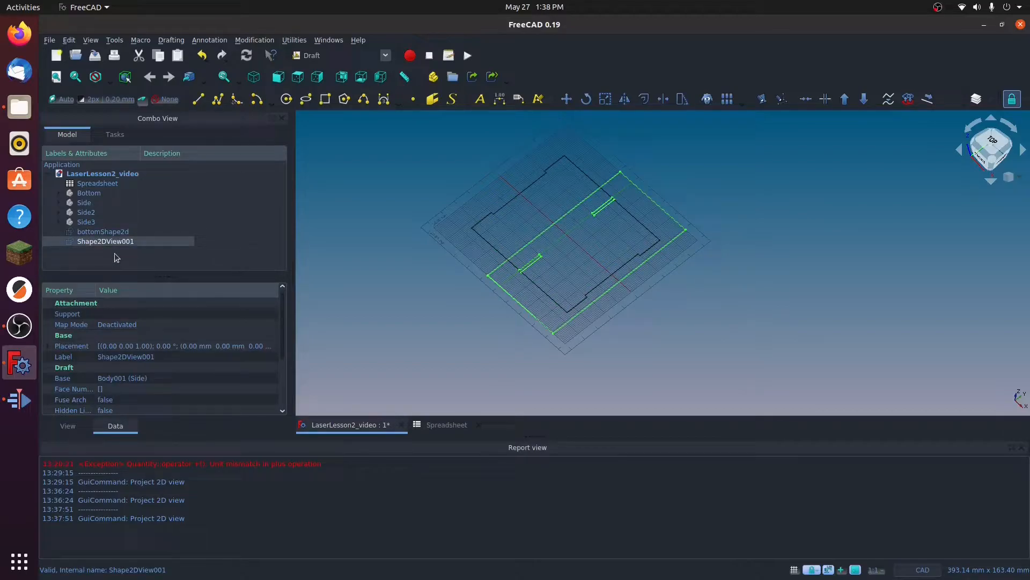
{"action": "left_click", "coordinate": [96, 233]}
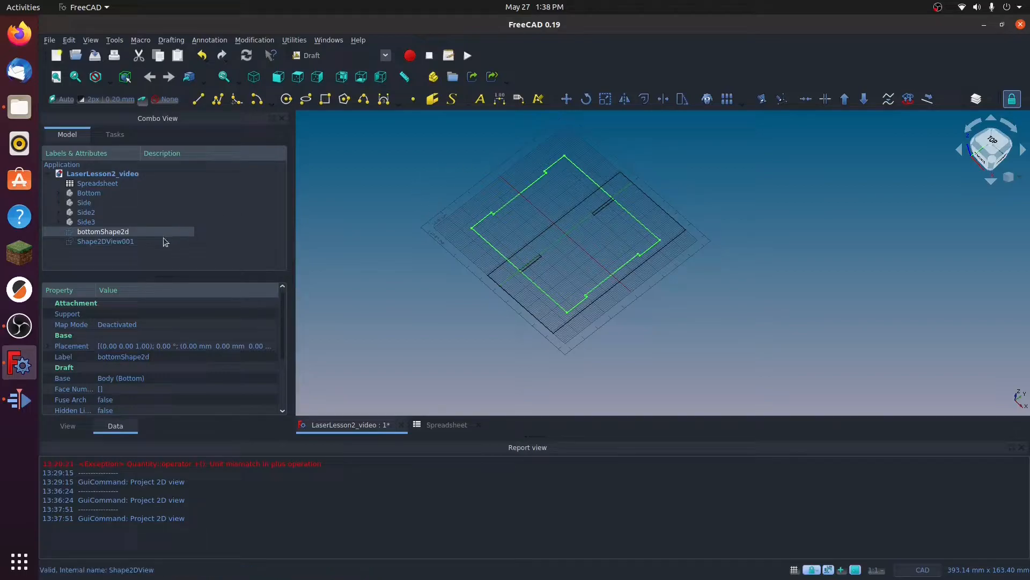
{"action": "left_click", "coordinate": [91, 242]}
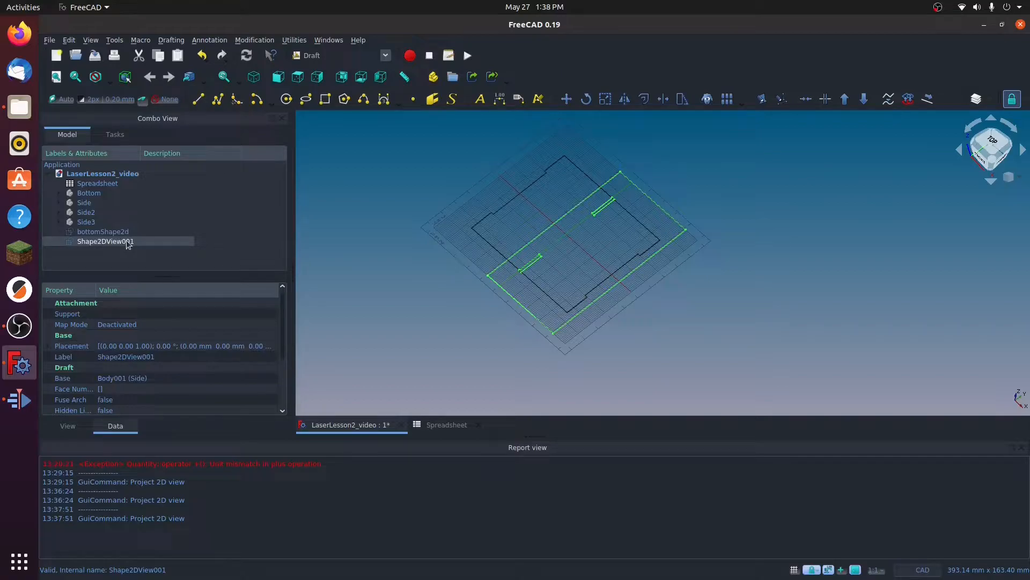
Step: Rename the Side body's 2D projection as sideShape2d
{"action": "right_click", "coordinate": [94, 244]}
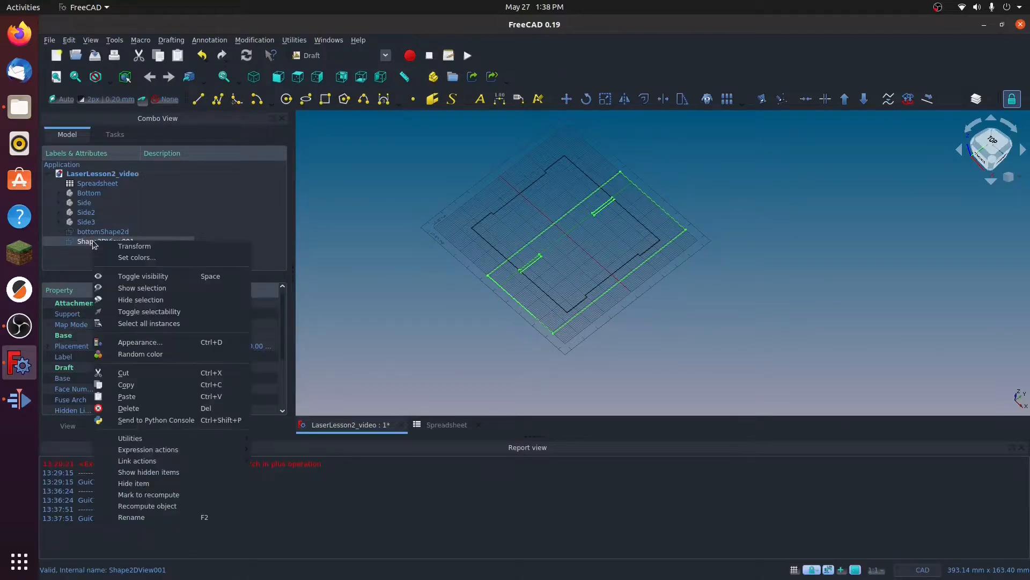
{"action": "left_click", "coordinate": [132, 517]}
{"action": "type", "text": "s"}
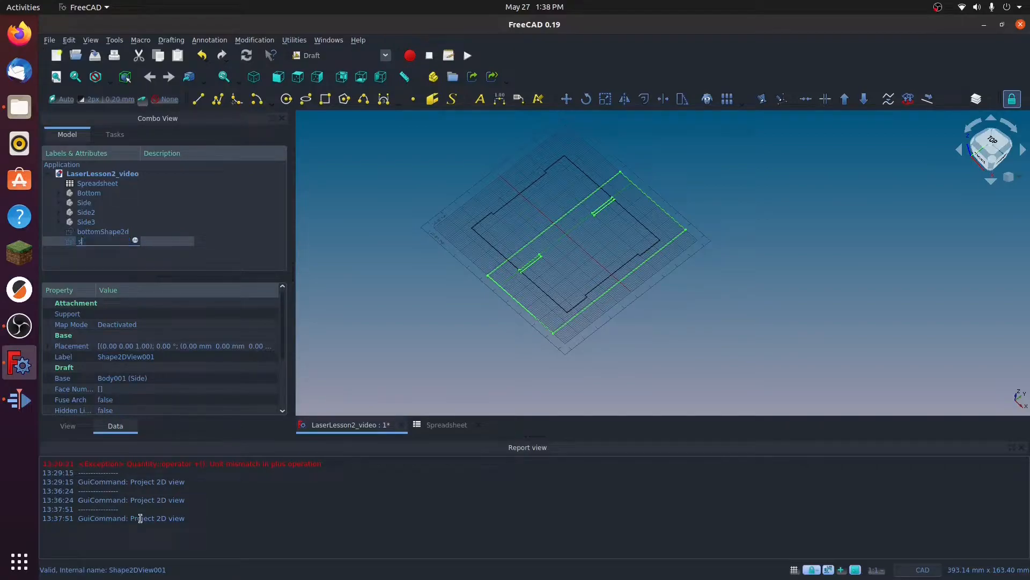
{"action": "type", "text": "ideShape2d"}
{"action": "key", "text": "Return"}
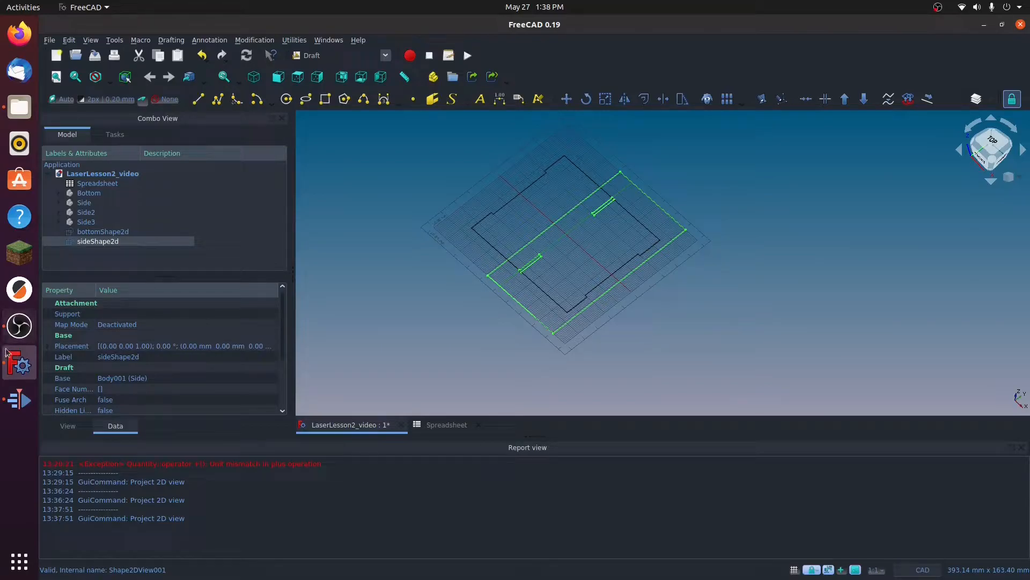
Step: Set the X position of sideShape2d to 52 mm in its placement to separate it from the bottom outline
{"action": "left_click", "coordinate": [50, 346]}
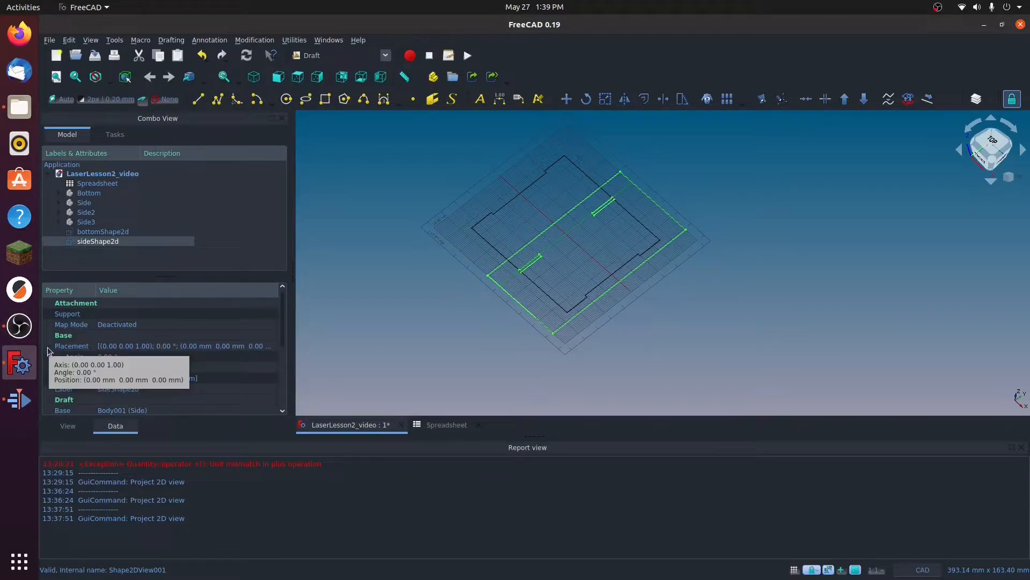
{"action": "left_click", "coordinate": [58, 379]}
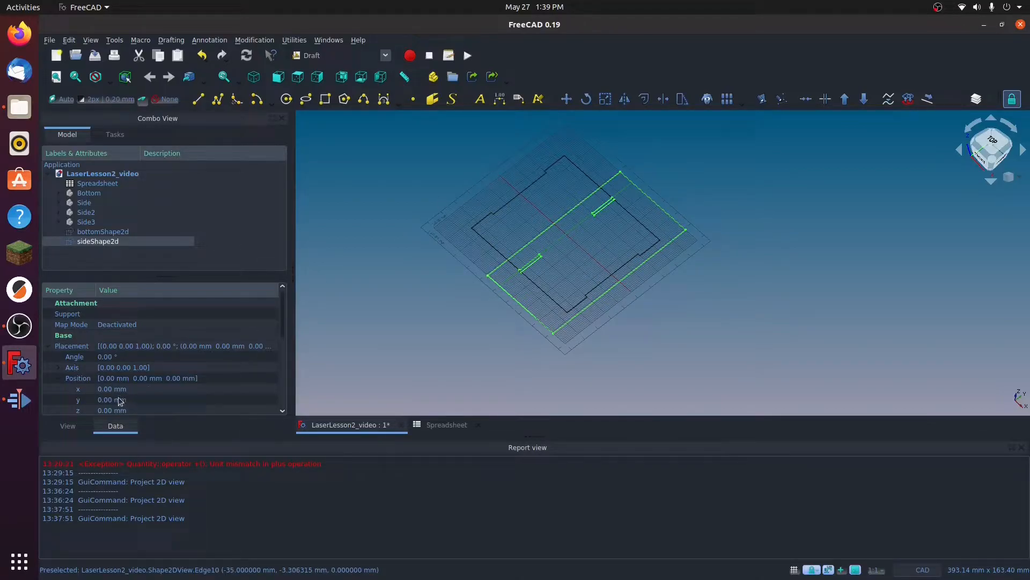
{"action": "left_click", "coordinate": [105, 389]}
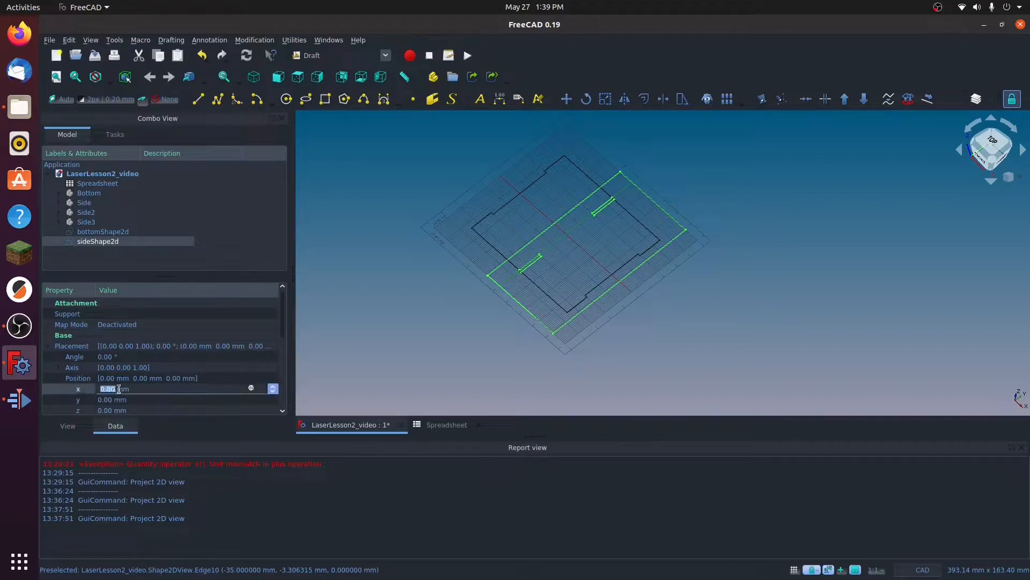
{"action": "left_click", "coordinate": [274, 386]}
{"action": "left_click", "coordinate": [273, 386]}
{"action": "left_click", "coordinate": [274, 386]}
{"action": "left_click", "coordinate": [274, 386]}
{"action": "left_click", "coordinate": [274, 386]}
{"action": "left_click", "coordinate": [274, 386]}
{"action": "left_click", "coordinate": [274, 386]}
{"action": "left_click", "coordinate": [274, 387]}
{"action": "left_click", "coordinate": [273, 386]}
{"action": "left_click", "coordinate": [274, 386]}
{"action": "left_click", "coordinate": [273, 387]}
{"action": "left_click", "coordinate": [273, 386]}
{"action": "left_click", "coordinate": [274, 387]}
{"action": "left_click", "coordinate": [274, 386]}
{"action": "left_click", "coordinate": [274, 386]}
{"action": "left_click", "coordinate": [273, 387]}
{"action": "left_click", "coordinate": [274, 386]}
{"action": "left_click", "coordinate": [274, 386]}
{"action": "left_click", "coordinate": [273, 387]}
{"action": "left_click", "coordinate": [274, 387]}
{"action": "left_click", "coordinate": [274, 387]}
{"action": "left_click", "coordinate": [274, 386]}
{"action": "left_click", "coordinate": [274, 386]}
{"action": "left_click", "coordinate": [274, 386]}
{"action": "left_click", "coordinate": [273, 387]}
{"action": "left_click", "coordinate": [274, 386]}
{"action": "left_click", "coordinate": [274, 386]}
{"action": "left_click", "coordinate": [273, 387]}
{"action": "left_click", "coordinate": [274, 386]}
{"action": "left_click", "coordinate": [274, 386]}
{"action": "left_click", "coordinate": [274, 386]}
{"action": "left_click", "coordinate": [274, 386]}
{"action": "left_click", "coordinate": [274, 387]}
{"action": "left_click", "coordinate": [273, 387]}
{"action": "left_click", "coordinate": [274, 386]}
{"action": "left_click", "coordinate": [274, 387]}
{"action": "left_click", "coordinate": [274, 386]}
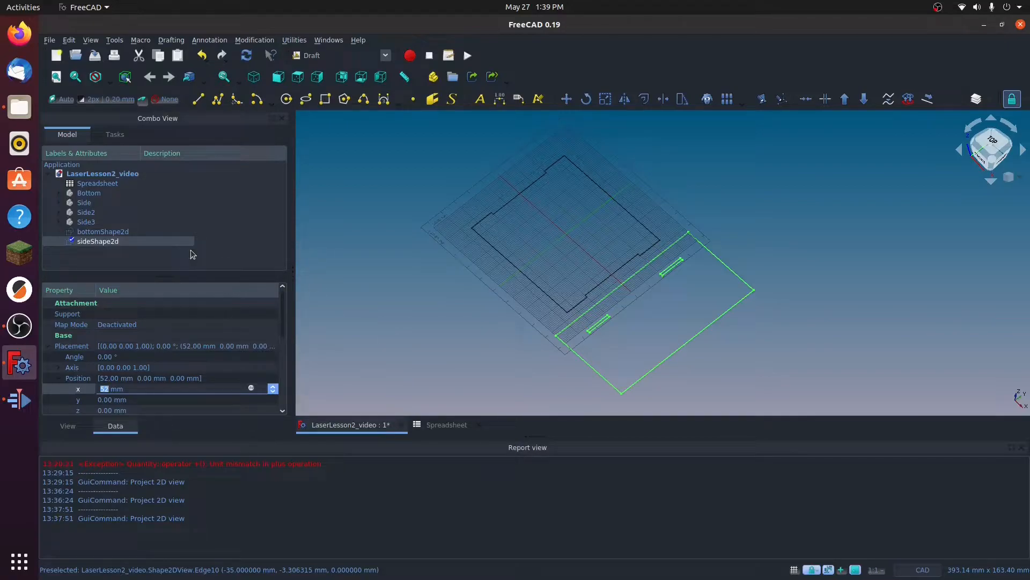
Step: Show the Side2, Side and Bottom bodies again alongside the two 2D projections
{"action": "left_click", "coordinate": [88, 222]}
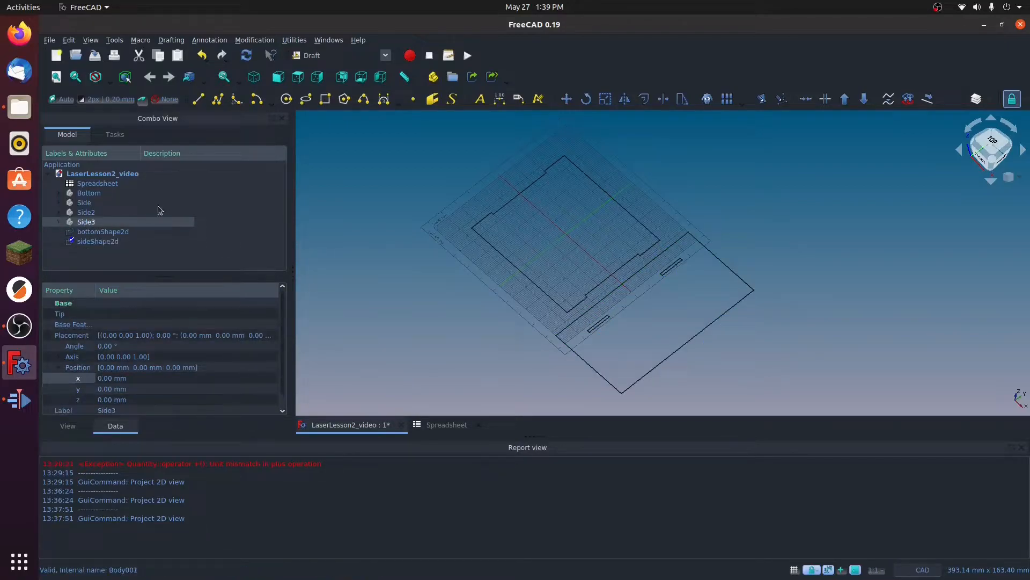
{"action": "left_click", "coordinate": [130, 213]}
{"action": "key", "text": "space"}
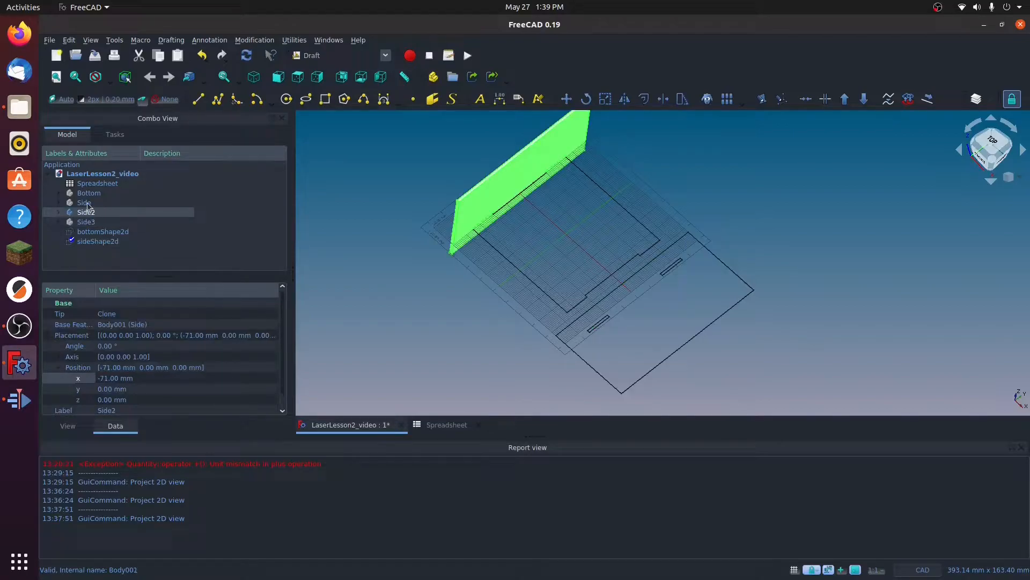
{"action": "left_click", "coordinate": [87, 203]}
{"action": "key", "text": "space"}
{"action": "left_click", "coordinate": [89, 193]}
{"action": "key", "text": "space"}
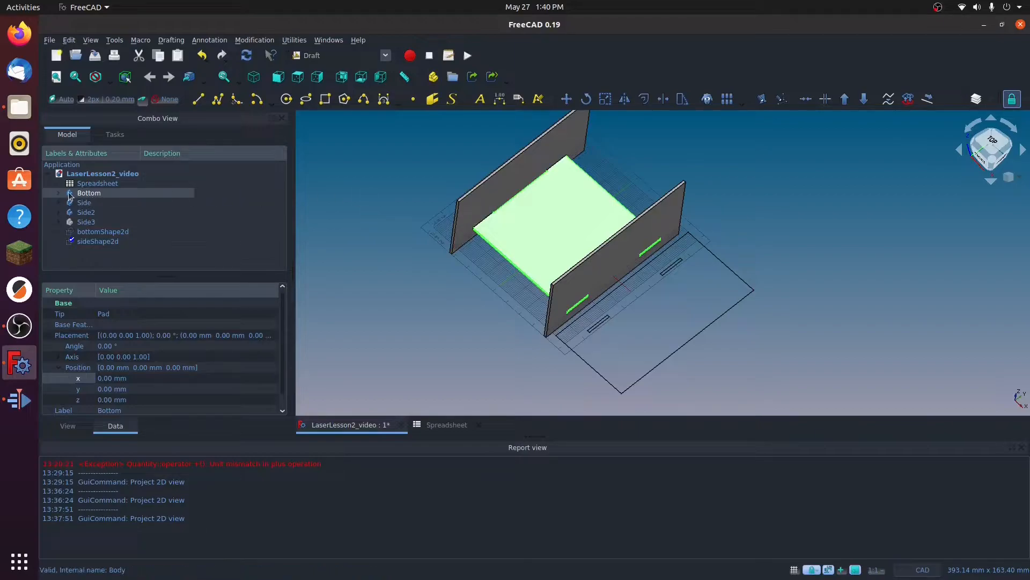
Step: Hide the Bottom, Side and Side2 bodies so only the two 2D projections remain displayed
{"action": "key", "text": "space"}
{"action": "left_click", "coordinate": [88, 204]}
{"action": "key", "text": "space"}
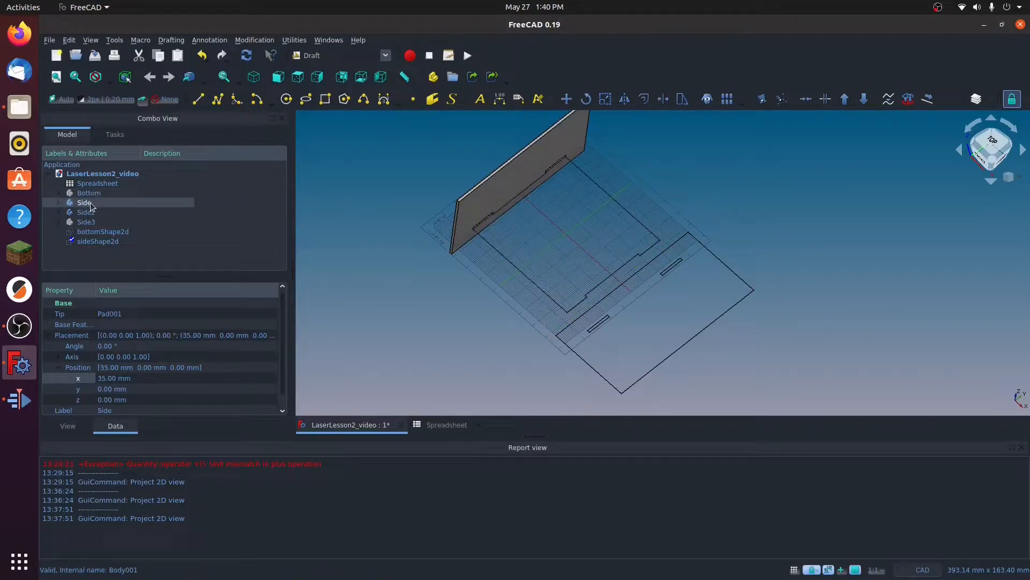
{"action": "left_click", "coordinate": [82, 214]}
{"action": "key", "text": "space"}
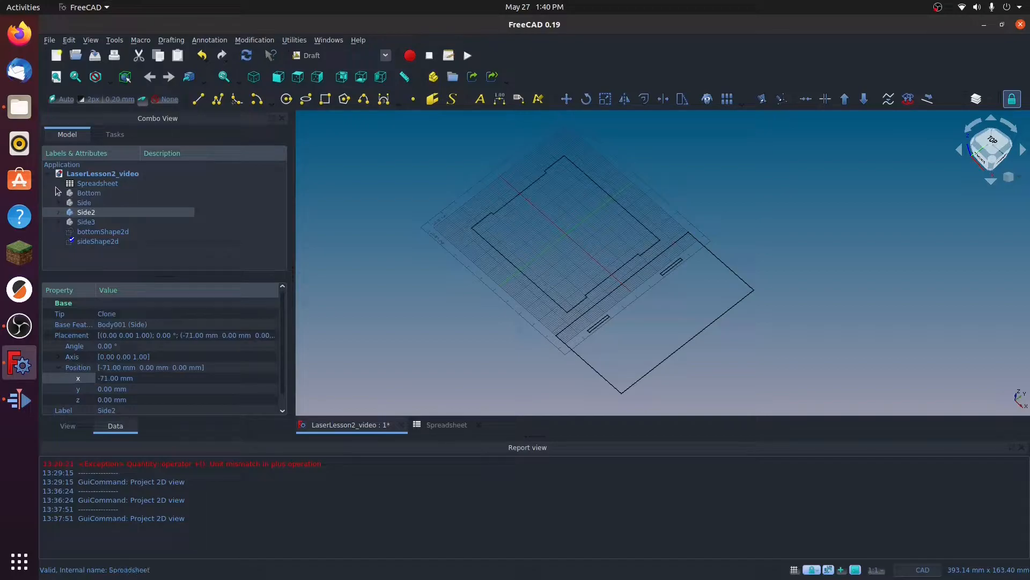
Step: Select bottomShape2d and sideShape2d together and start exporting them in Autodesk DXF 2D format
{"action": "left_click", "coordinate": [101, 232]}
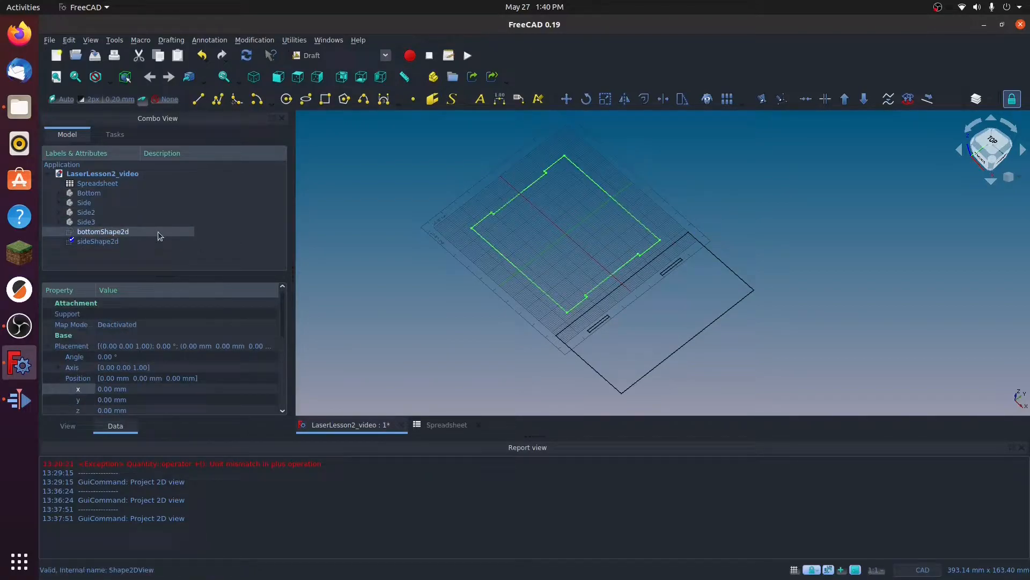
{"action": "left_click", "coordinate": [99, 242], "text": "ctrl"}
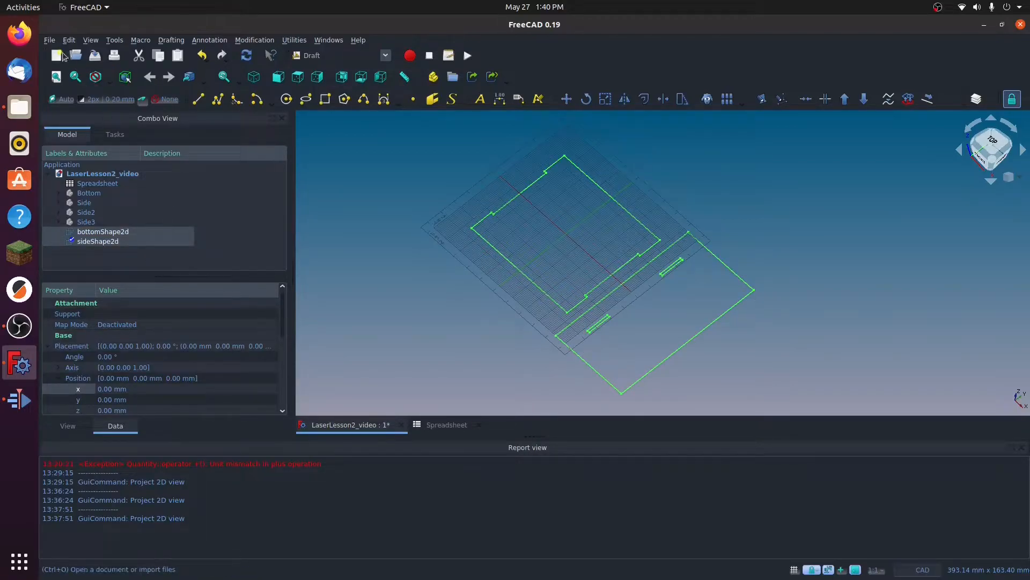
{"action": "left_click", "coordinate": [49, 41]}
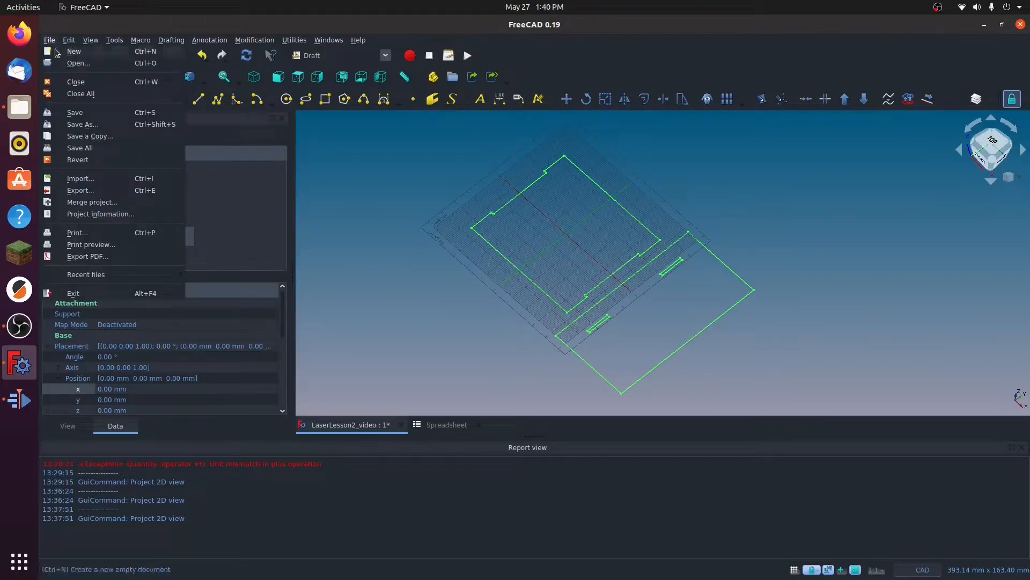
{"action": "left_click", "coordinate": [82, 191]}
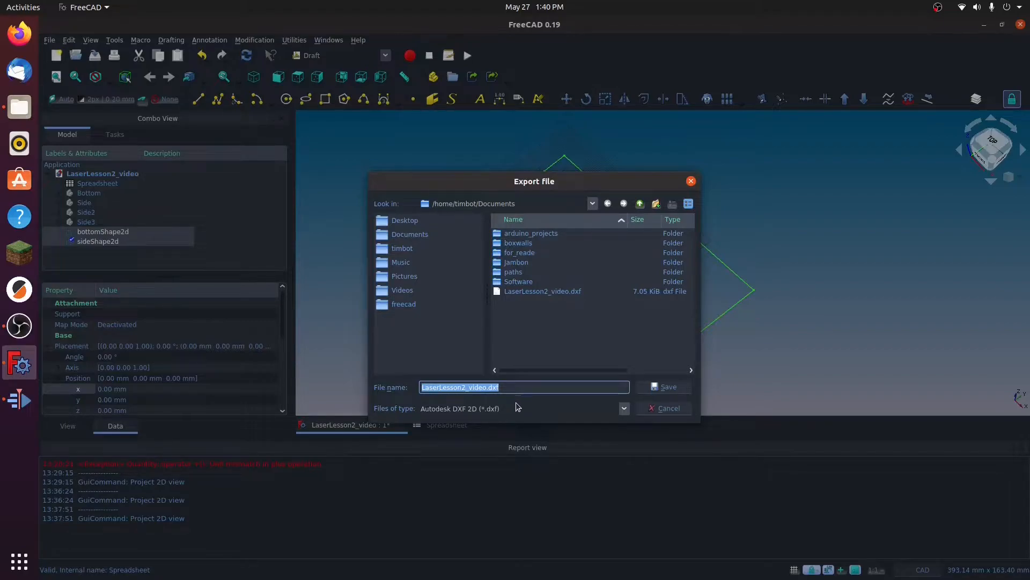
{"action": "left_click", "coordinate": [624, 409]}
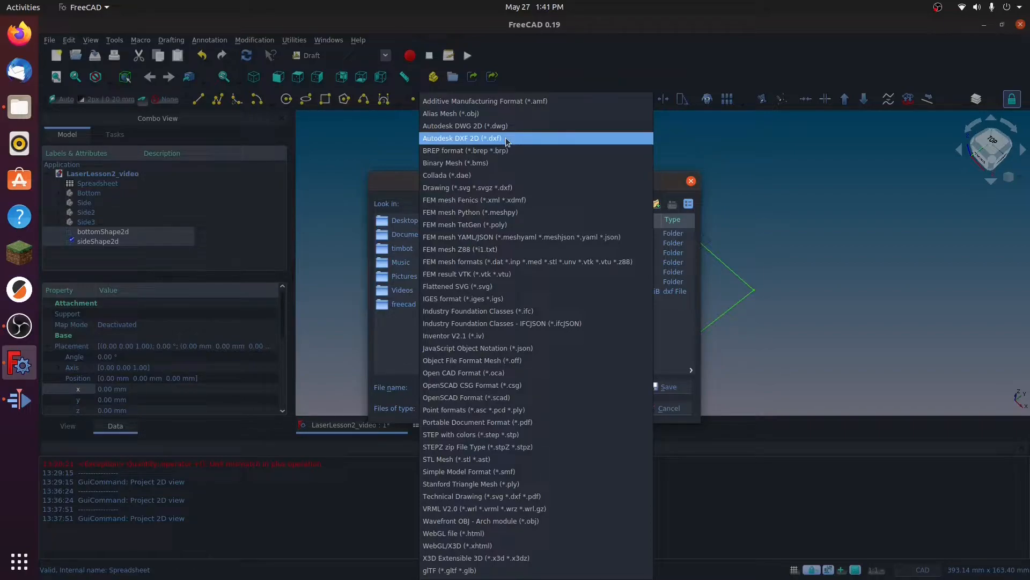
{"action": "left_click", "coordinate": [461, 140]}
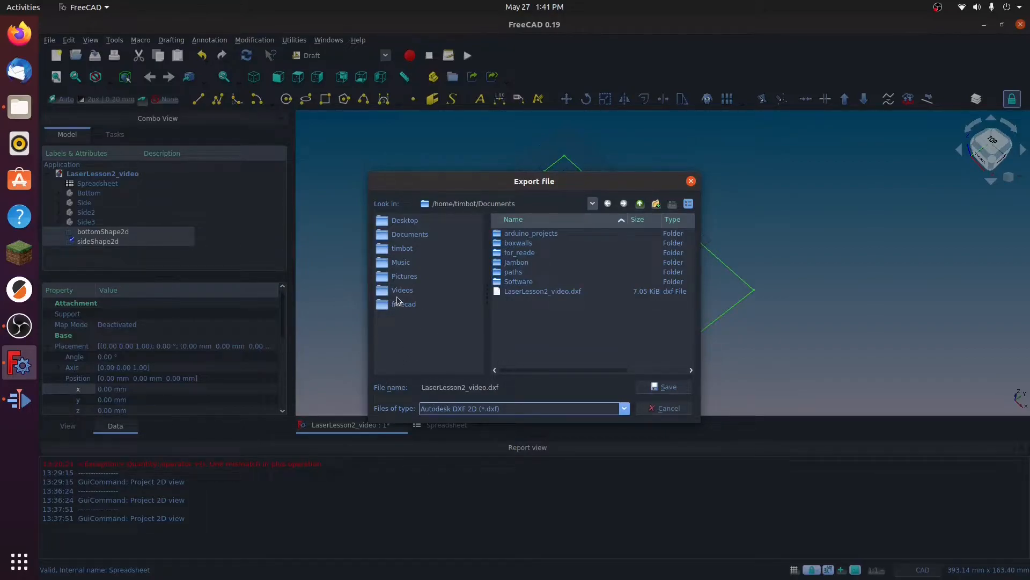
Step: Name the DXF export tab_slot_assembly and save it in the Documents folder
{"action": "left_click", "coordinate": [449, 386]}
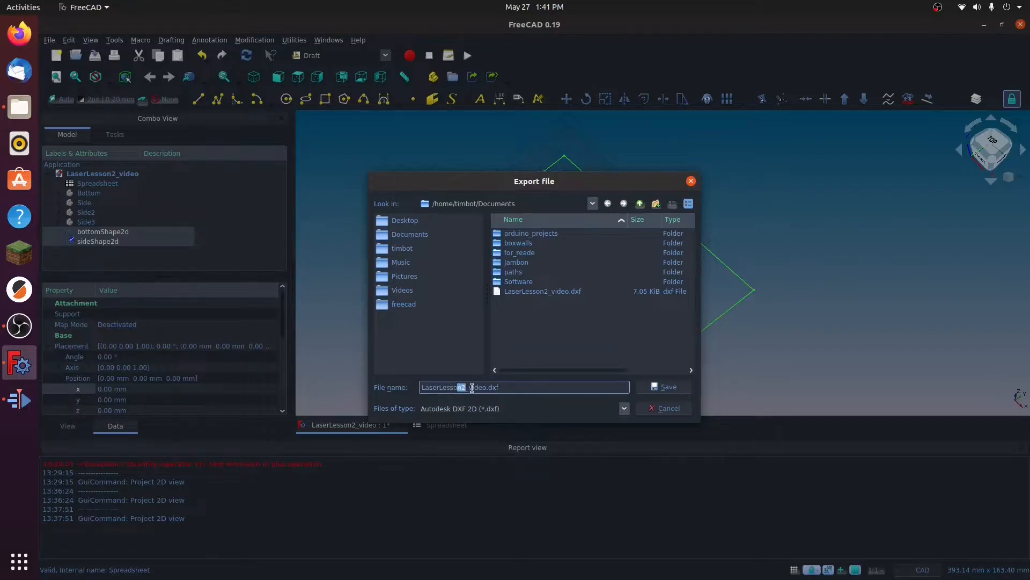
{"action": "left_click_drag", "start_coordinate": [486, 388], "coordinate": [407, 384]}
{"action": "type", "text": "tab_slot_assembly"}
{"action": "left_click", "coordinate": [664, 387]}
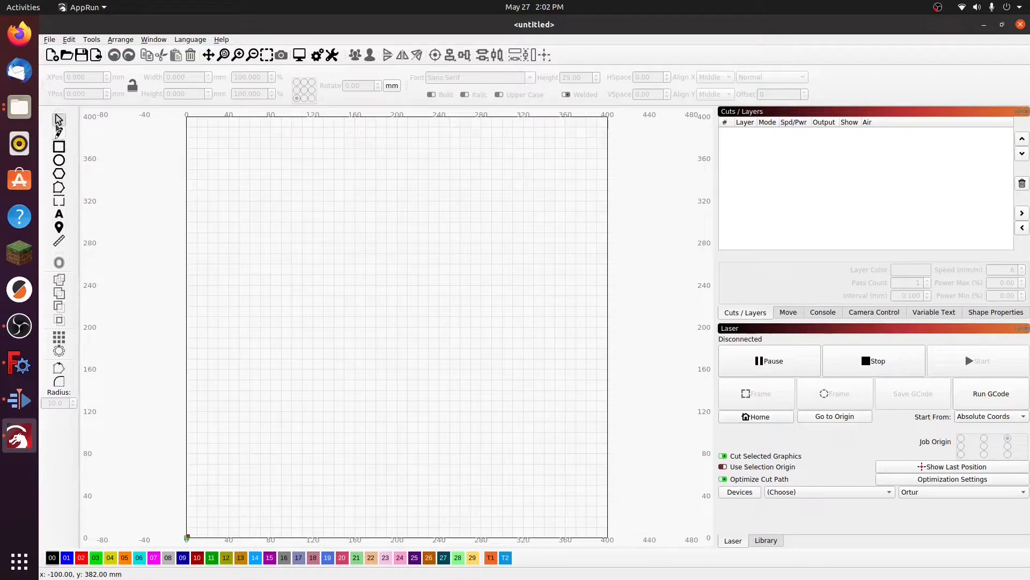
Step: Draw a trial rectangle about 106 by 91 mm in the upper-left area of the LightBurn workspace
{"action": "left_click", "coordinate": [59, 146]}
{"action": "left_click_drag", "start_coordinate": [204, 159], "coordinate": [315, 254]}
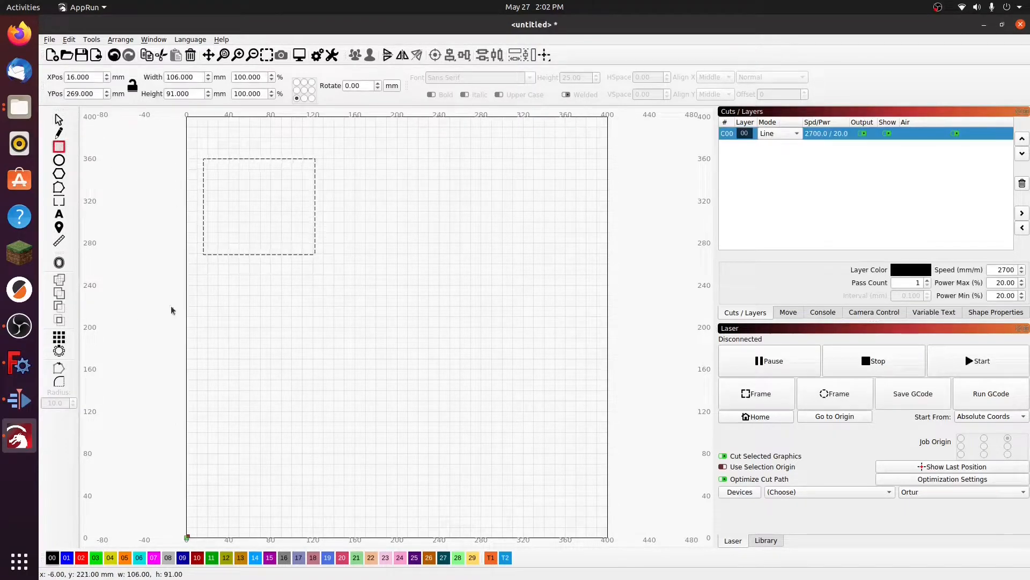
{"action": "key", "text": "Escape"}
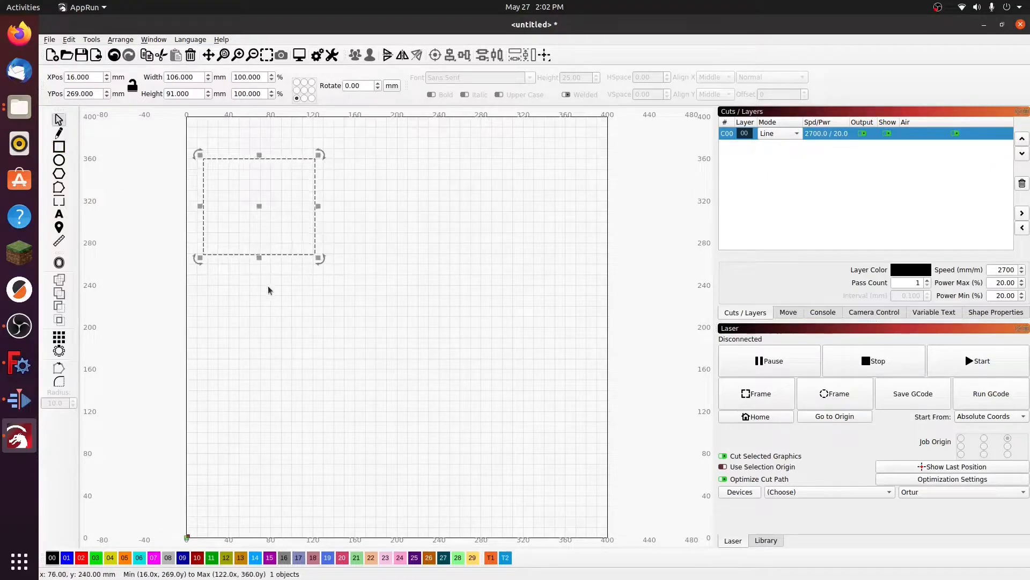
Step: Move the trial rectangle toward the middle of the workspace and enlarge it to about 150 by 129 mm
{"action": "left_click", "coordinate": [265, 284]}
{"action": "left_click", "coordinate": [203, 193]}
{"action": "left_click_drag", "start_coordinate": [263, 217], "coordinate": [353, 277]}
{"action": "left_click_drag", "start_coordinate": [412, 221], "coordinate": [459, 181]}
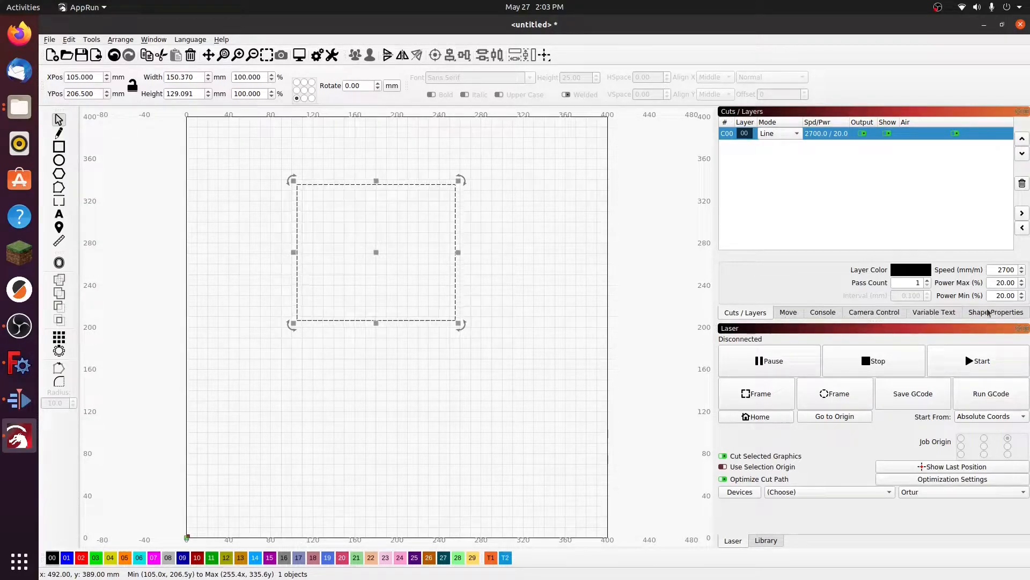
Step: Review the laser movement, command console, camera, variable text and cut layer settings, and the available laser device profiles
{"action": "left_click", "coordinate": [789, 314]}
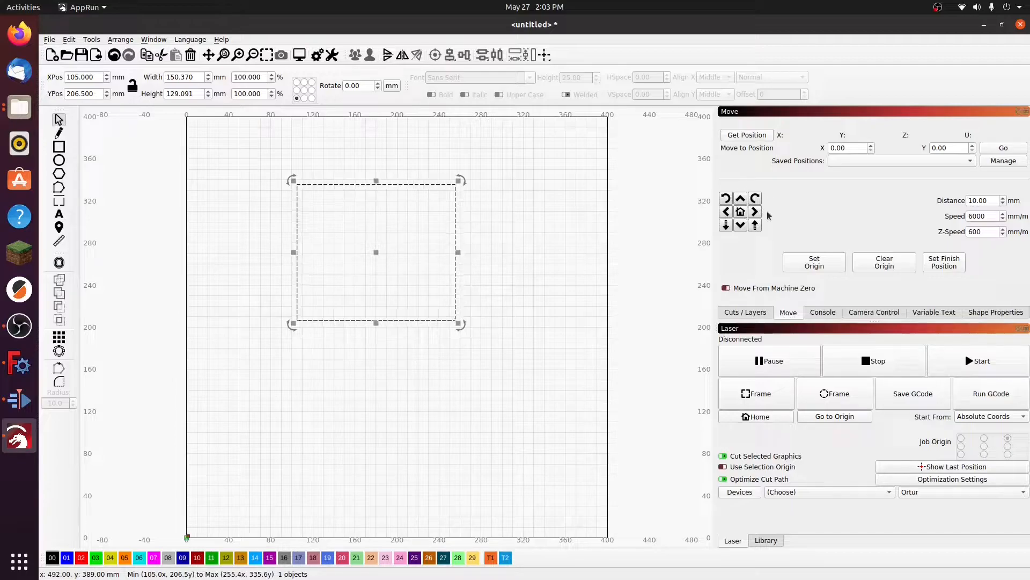
{"action": "left_click", "coordinate": [824, 314]}
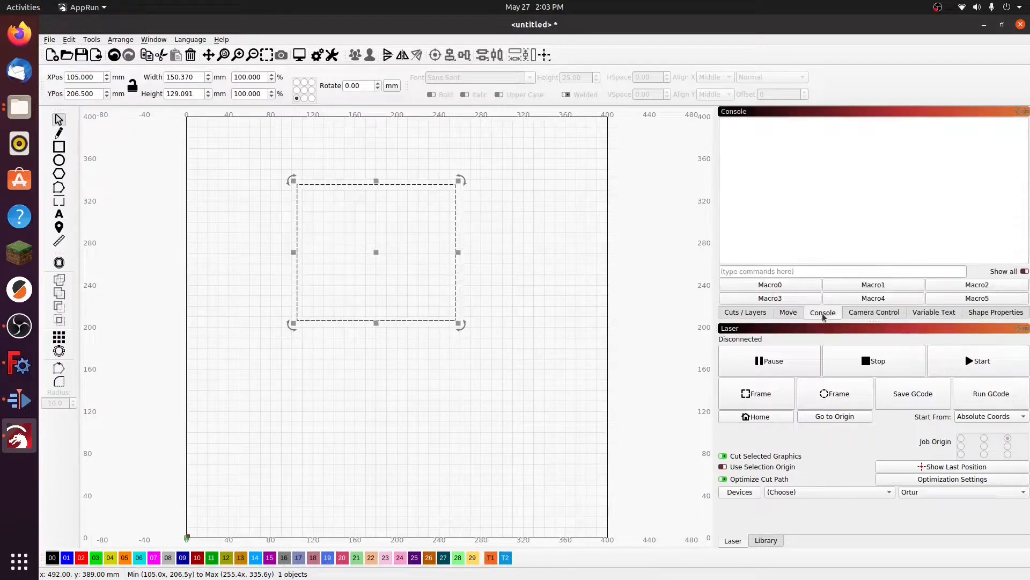
{"action": "left_click", "coordinate": [793, 273]}
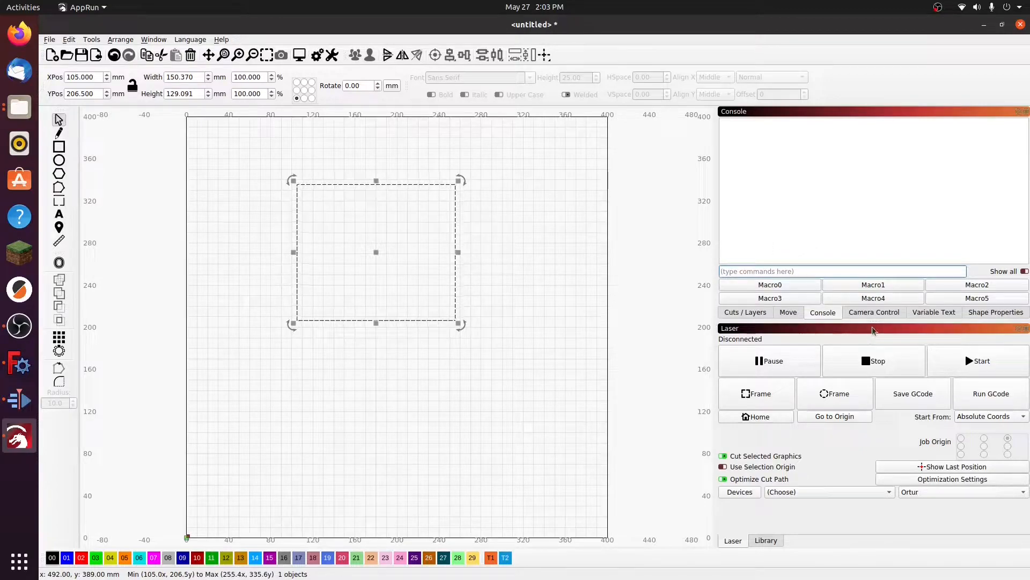
{"action": "left_click", "coordinate": [875, 312]}
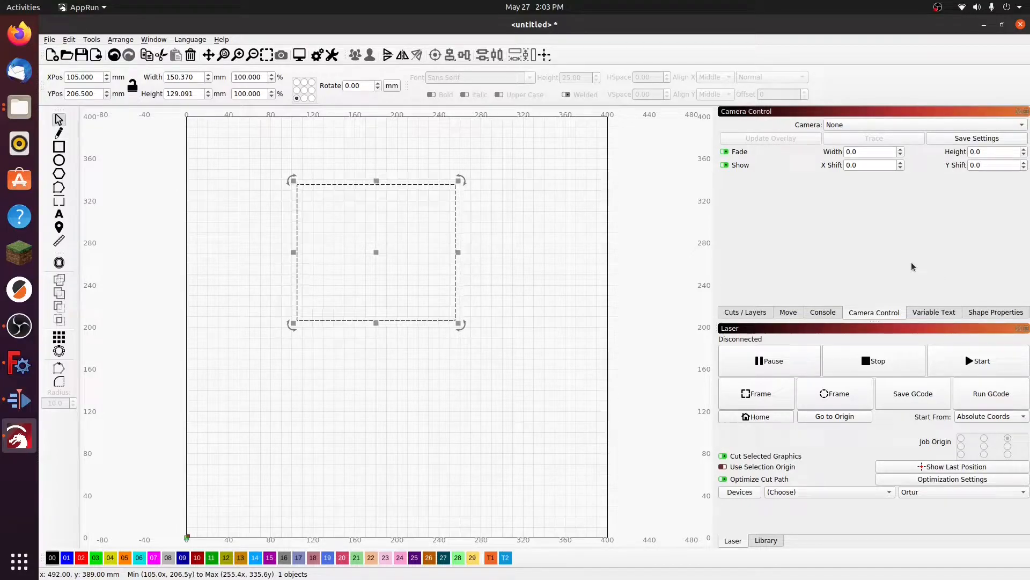
{"action": "left_click", "coordinate": [934, 313]}
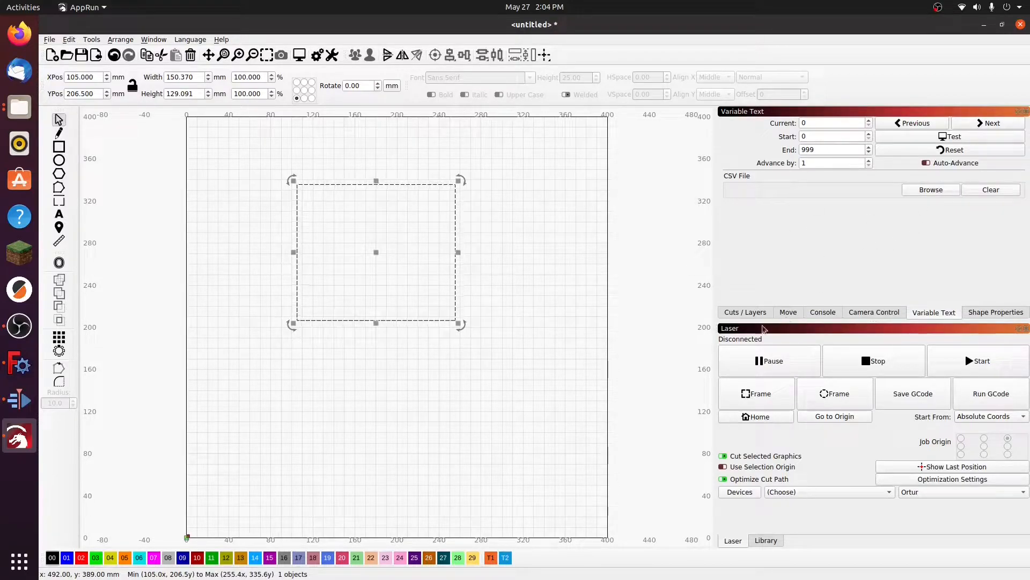
{"action": "left_click", "coordinate": [734, 314]}
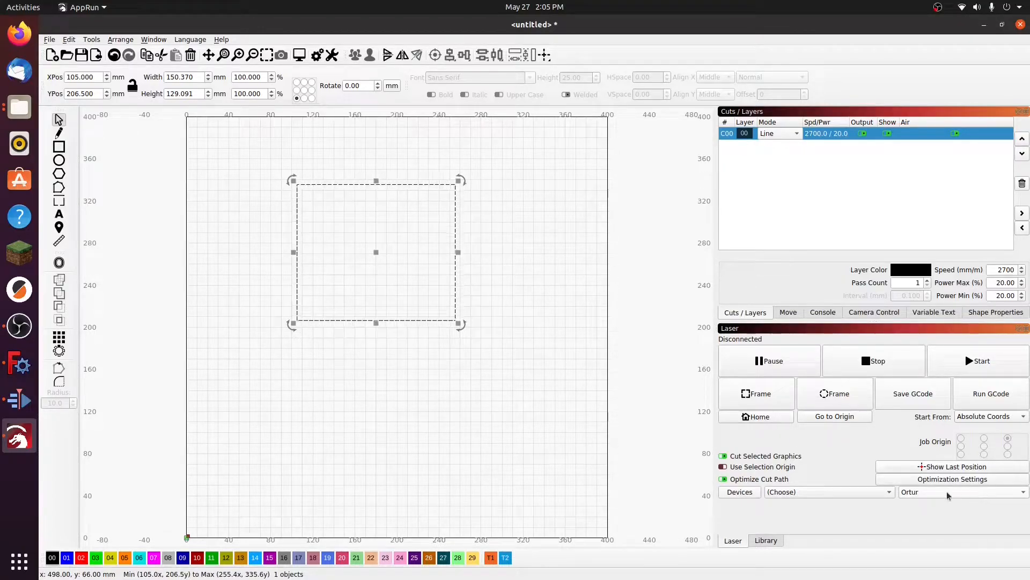
{"action": "left_click", "coordinate": [912, 492]}
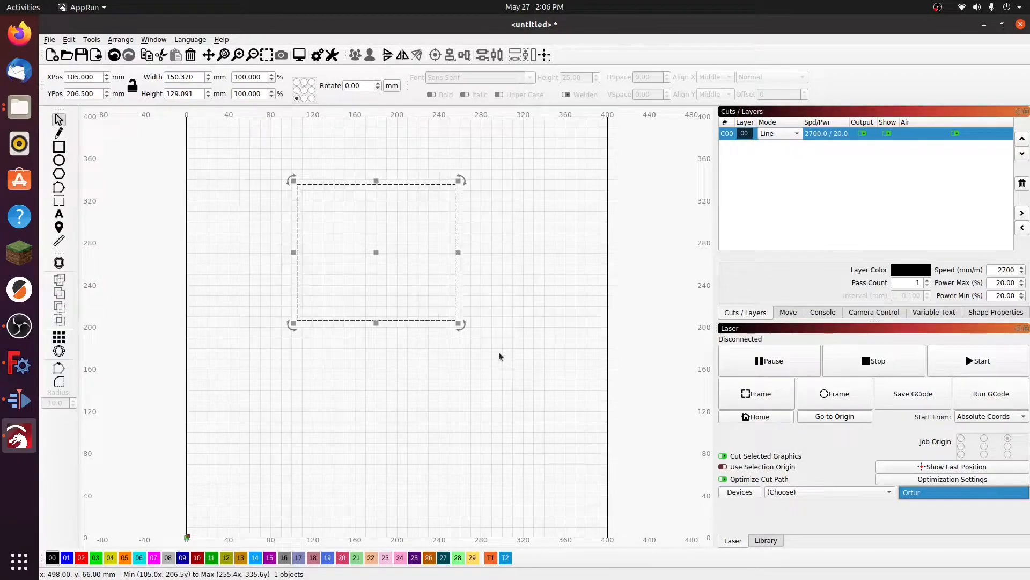
Step: Delete the trial rectangle and import tab_slot_assembly.dxf from the Documents folder
{"action": "left_click_drag", "start_coordinate": [250, 150], "coordinate": [513, 388]}
{"action": "key", "text": "Delete"}
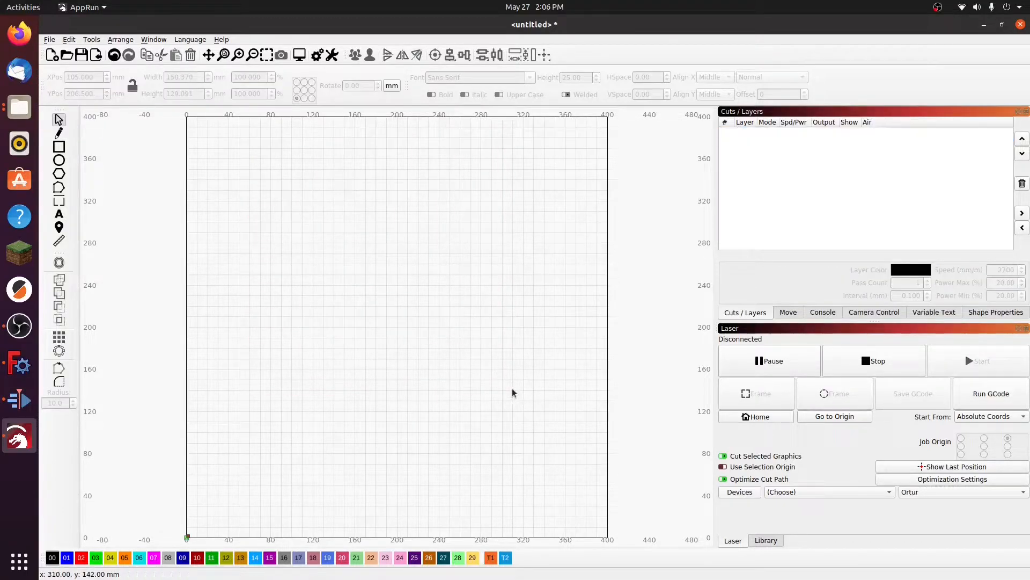
{"action": "left_click", "coordinate": [49, 40]}
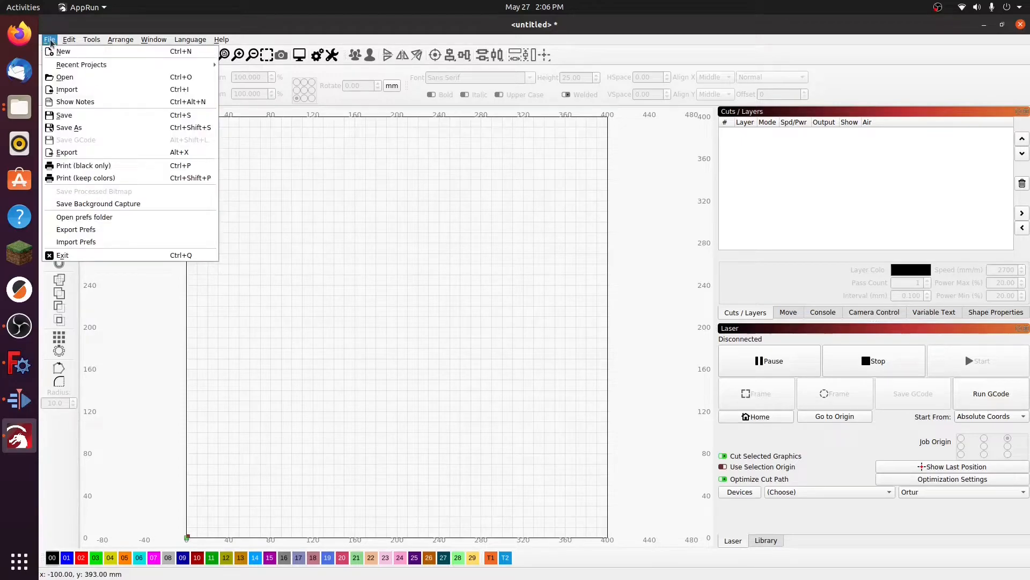
{"action": "left_click", "coordinate": [67, 90]}
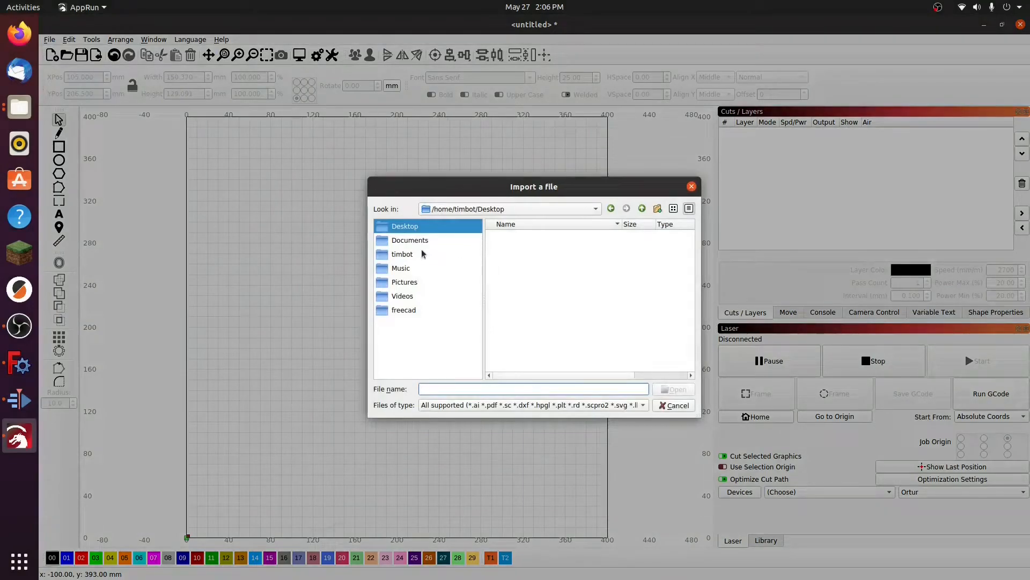
{"action": "left_click", "coordinate": [412, 241]}
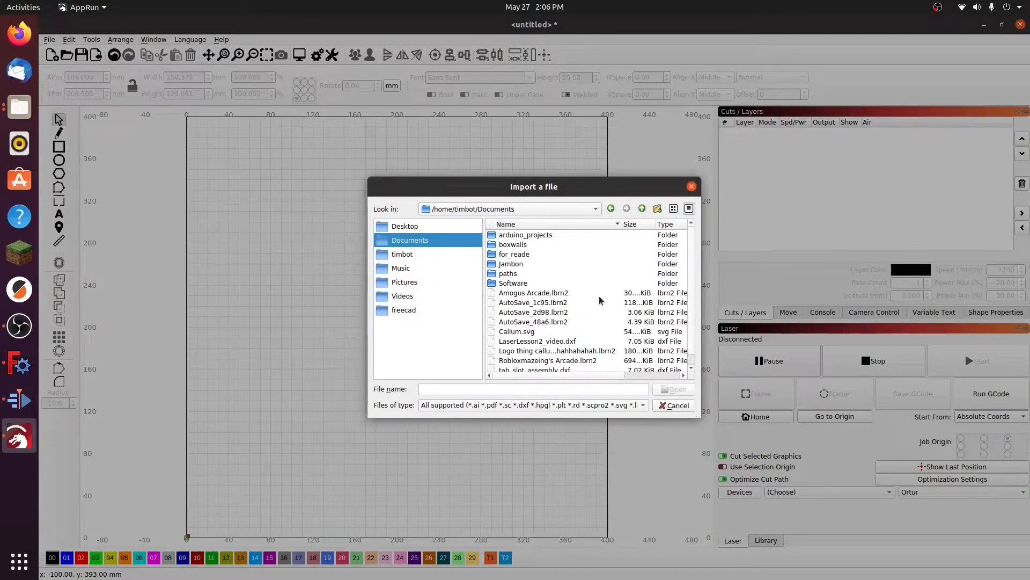
{"action": "scroll", "coordinate": [599, 301], "scroll_direction": "down", "scroll_amount": 1}
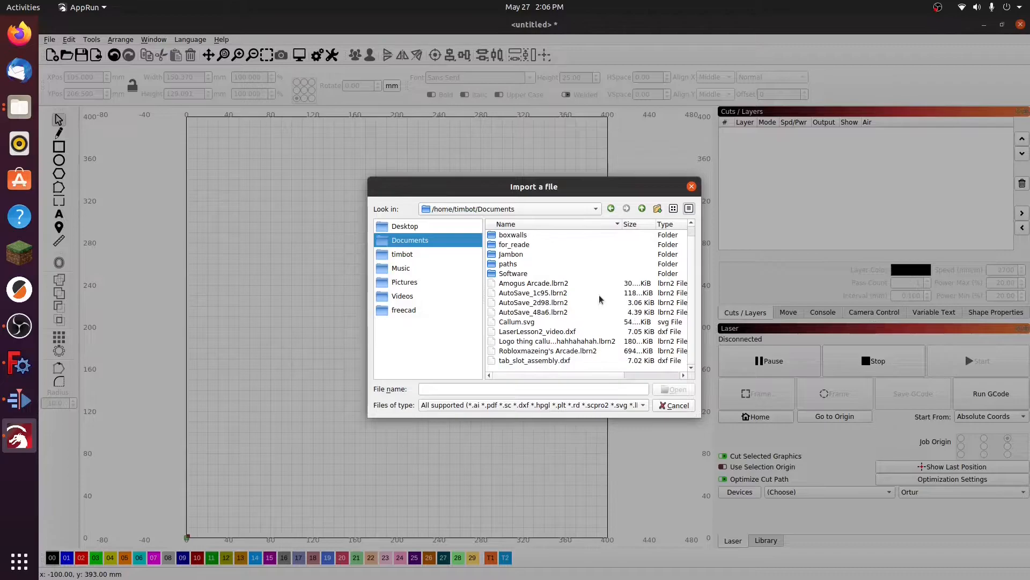
{"action": "left_click", "coordinate": [534, 361]}
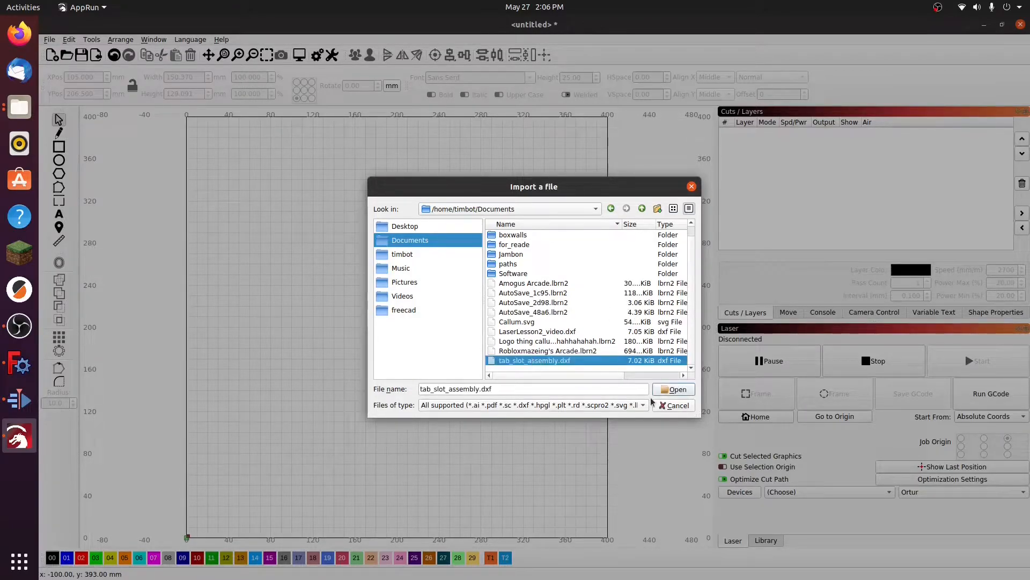
{"action": "left_click", "coordinate": [674, 390]}
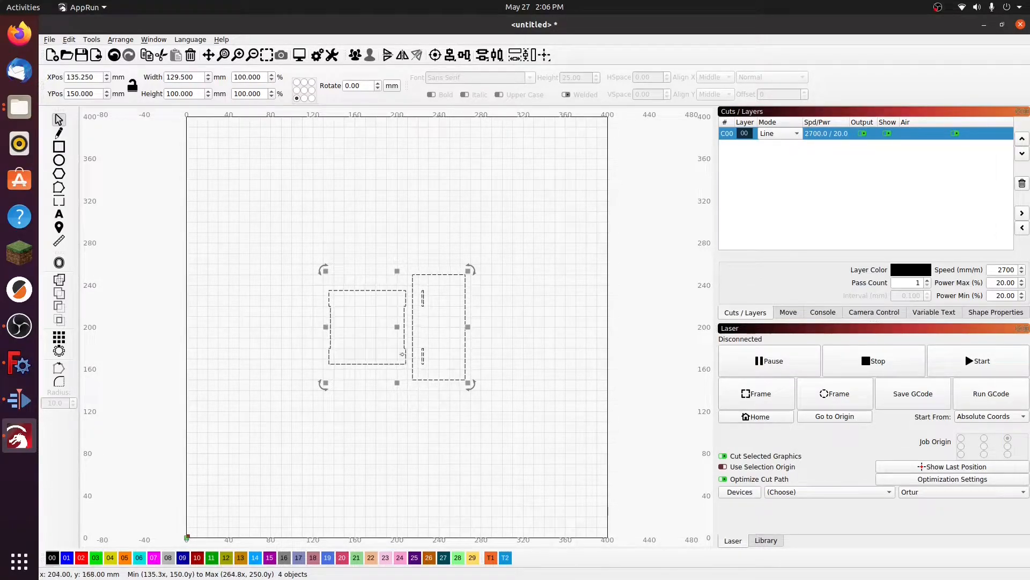
Step: Move the imported parts to about X 11, Y 14 mm near the origin, and shift the slotted side panel to X 90, Y 16 mm
{"action": "left_click_drag", "start_coordinate": [397, 327], "coordinate": [265, 469]}
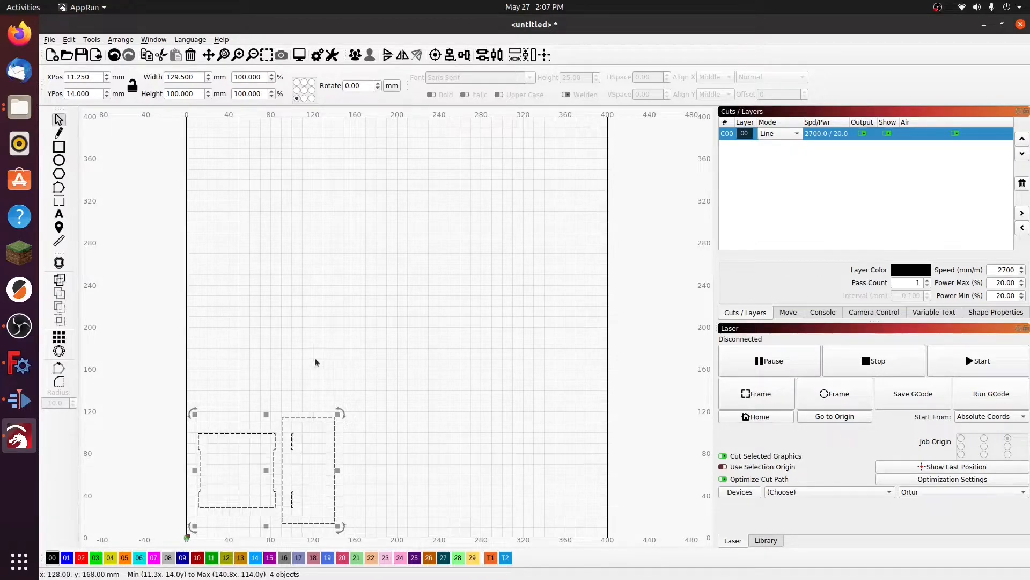
{"action": "left_click", "coordinate": [231, 347]}
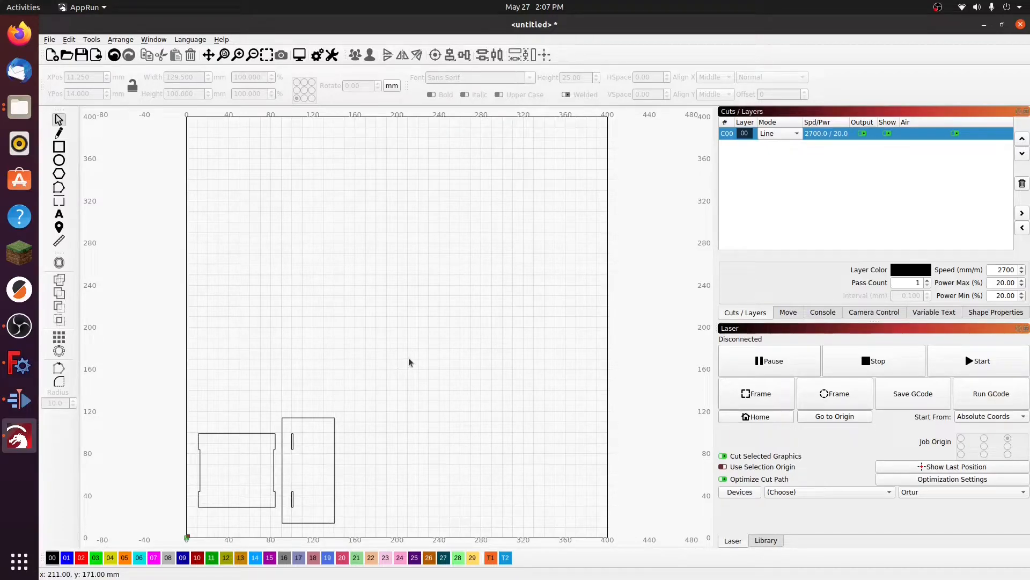
{"action": "left_click_drag", "start_coordinate": [278, 392], "coordinate": [369, 528]}
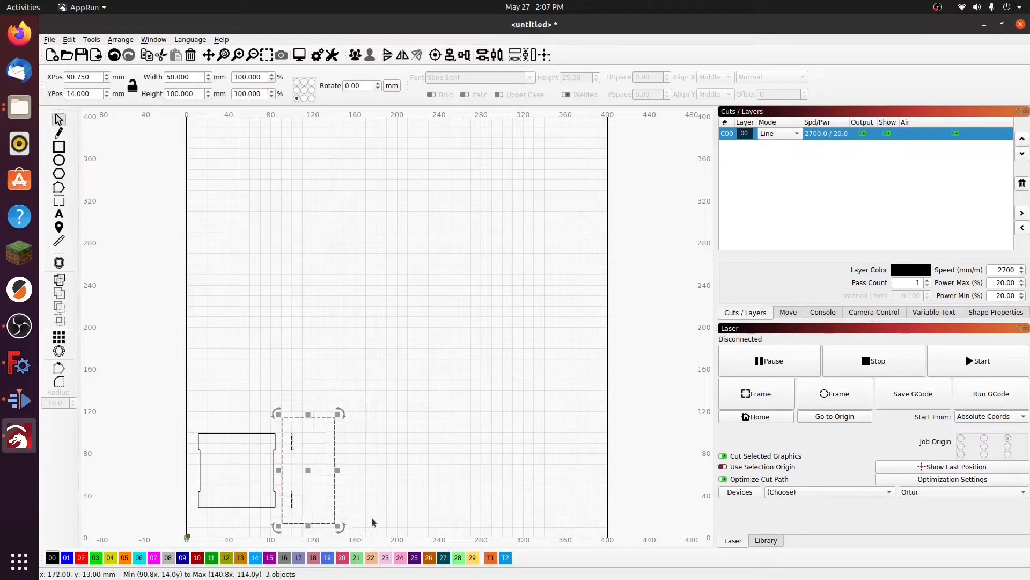
{"action": "mouse_move", "coordinate": [309, 469]}
{"action": "left_mouse_down"}
{"action": "mouse_move", "coordinate": [393, 453]}
{"action": "mouse_move", "coordinate": [341, 443]}
{"action": "mouse_move", "coordinate": [307, 468]}
{"action": "left_mouse_up"}
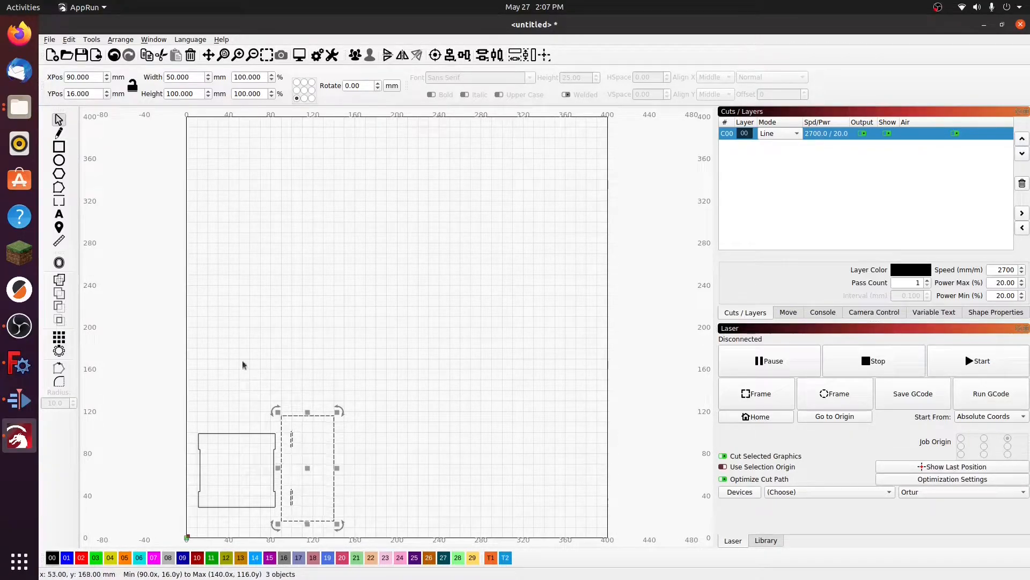
{"action": "left_click", "coordinate": [320, 342]}
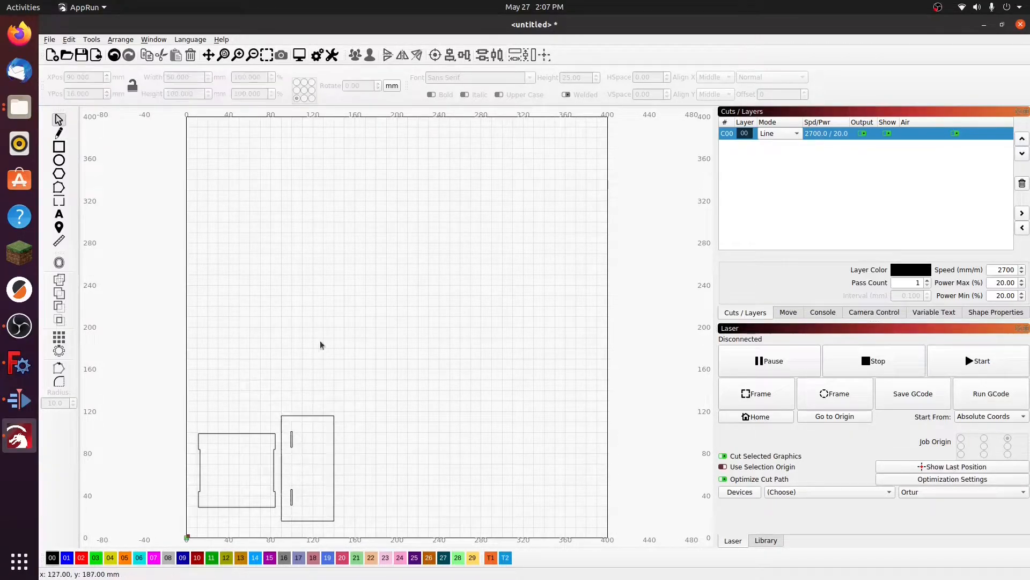
Step: Switch to FreeCAD to review the two source projections, and minimise its window to return to LightBurn
{"action": "left_click", "coordinate": [20, 366]}
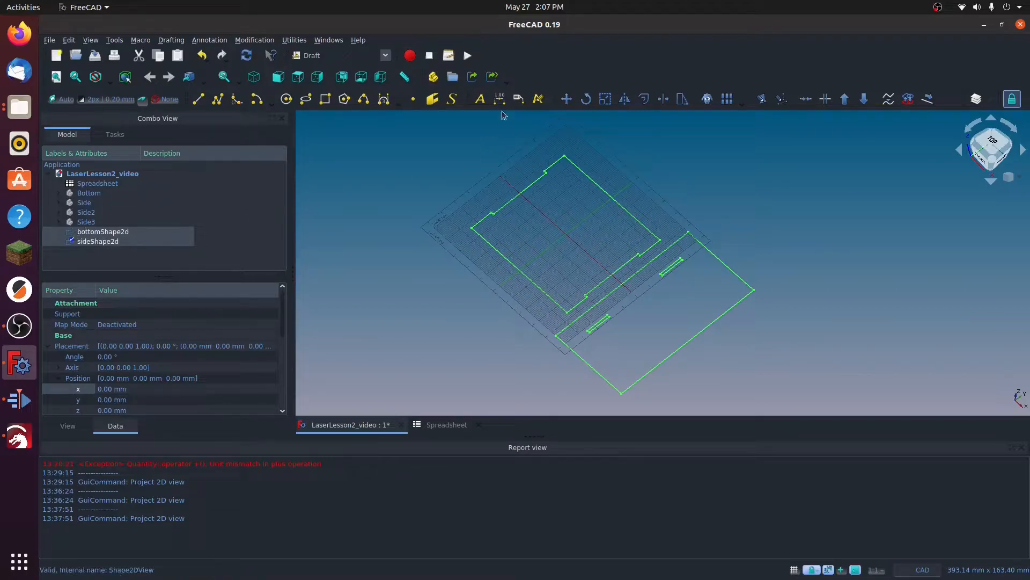
{"action": "left_click", "coordinate": [985, 26]}
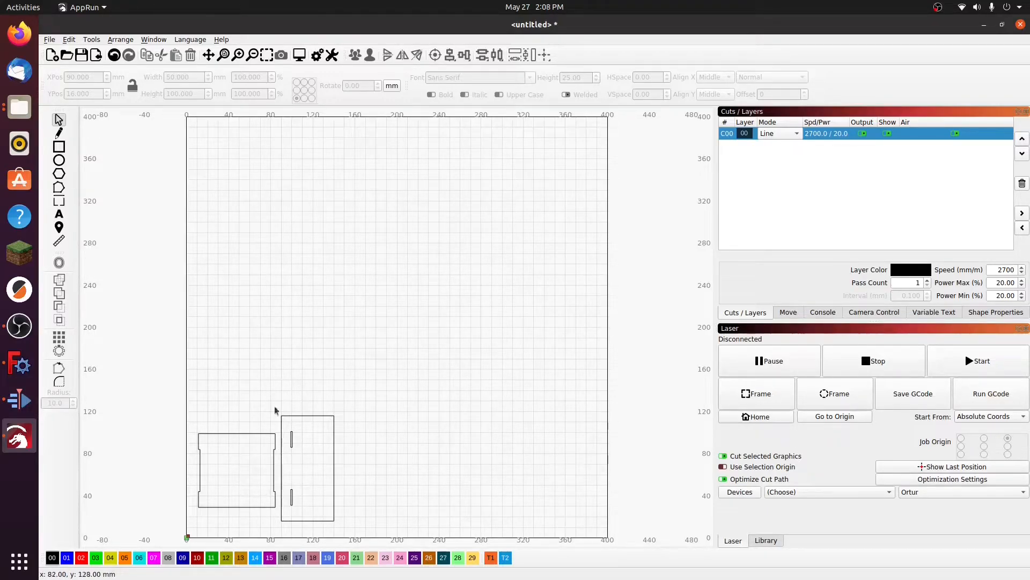
Step: Duplicate the slotted side panel and place the copy above the tabbed panel at X 11, Y 105 mm
{"action": "left_click_drag", "start_coordinate": [352, 528], "coordinate": [277, 388]}
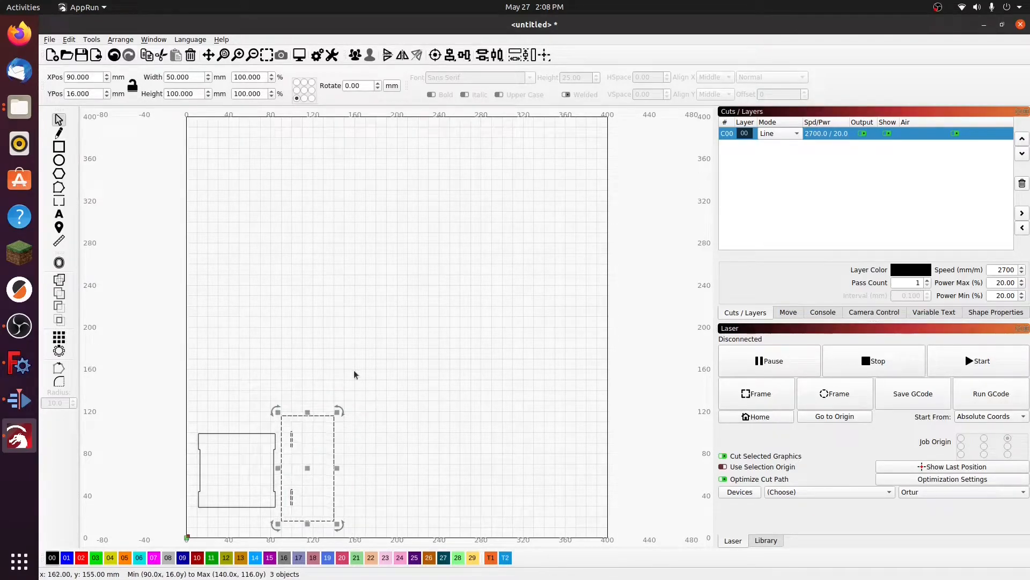
{"action": "left_click", "coordinate": [68, 39]}
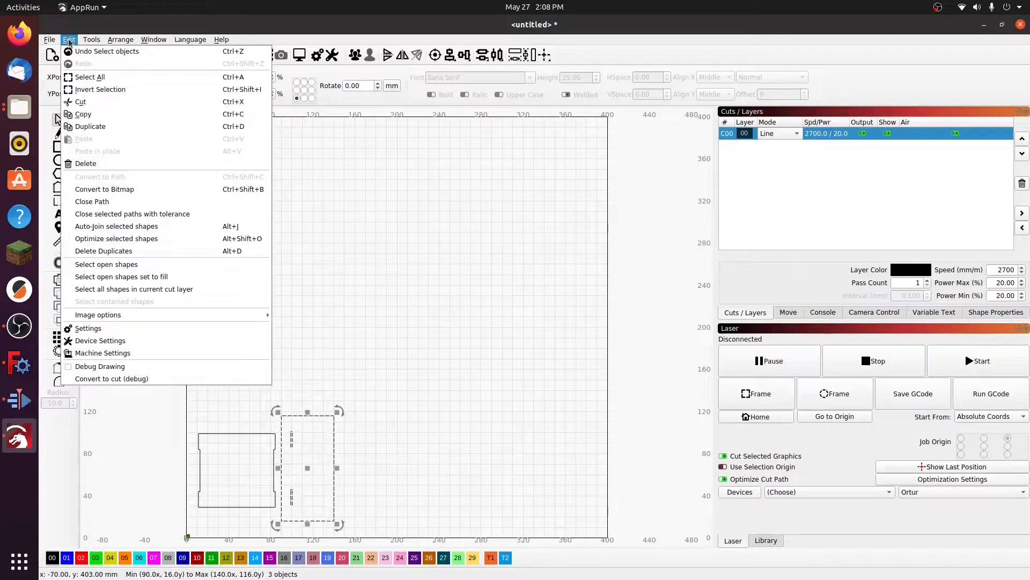
{"action": "left_click", "coordinate": [90, 127]}
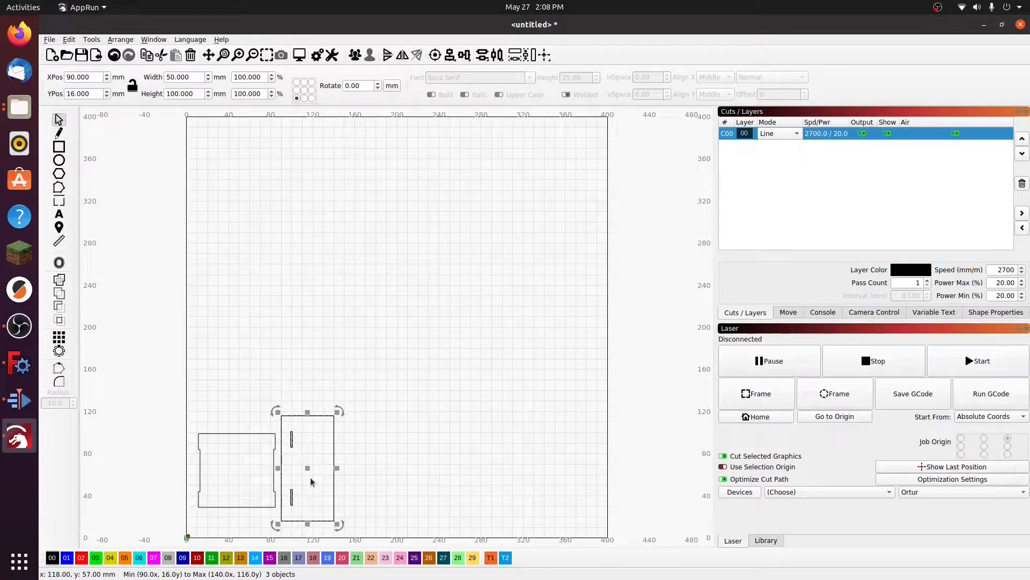
{"action": "left_click_drag", "start_coordinate": [309, 469], "coordinate": [225, 379]}
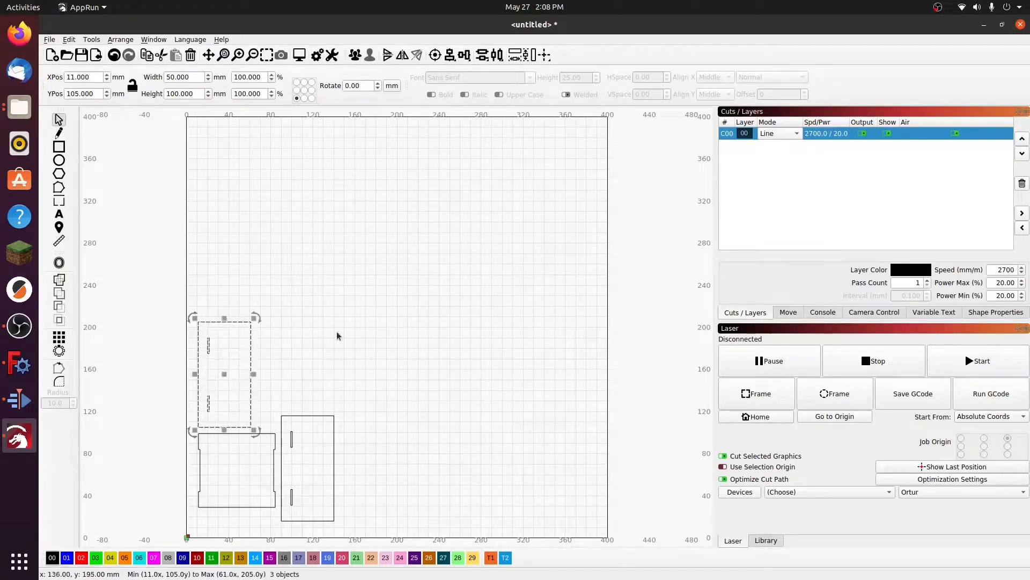
{"action": "left_click", "coordinate": [295, 353]}
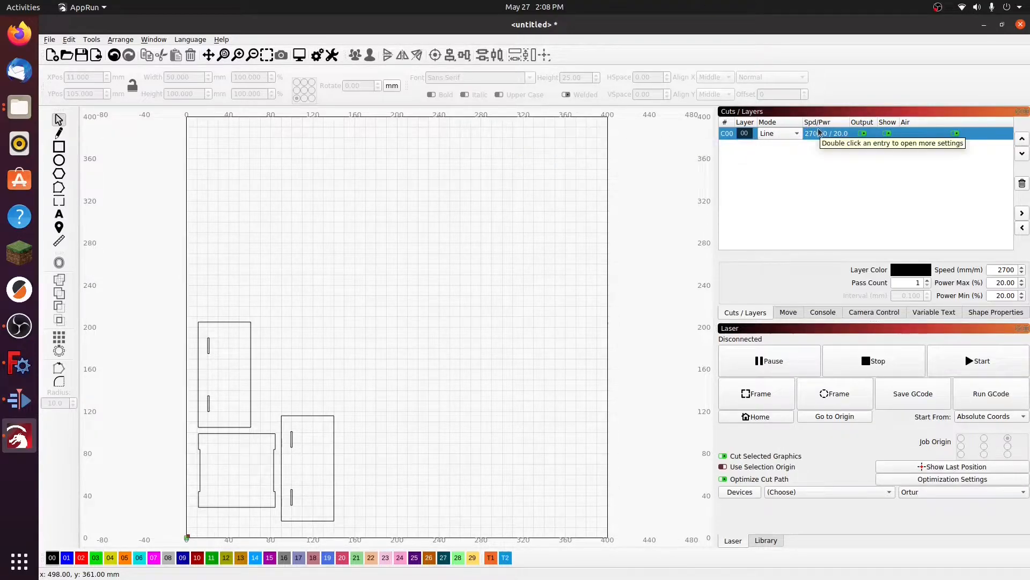
Step: Toggle output of layer C00 off and on again, and try its Fill mode before restoring Line mode
{"action": "left_click", "coordinate": [862, 135]}
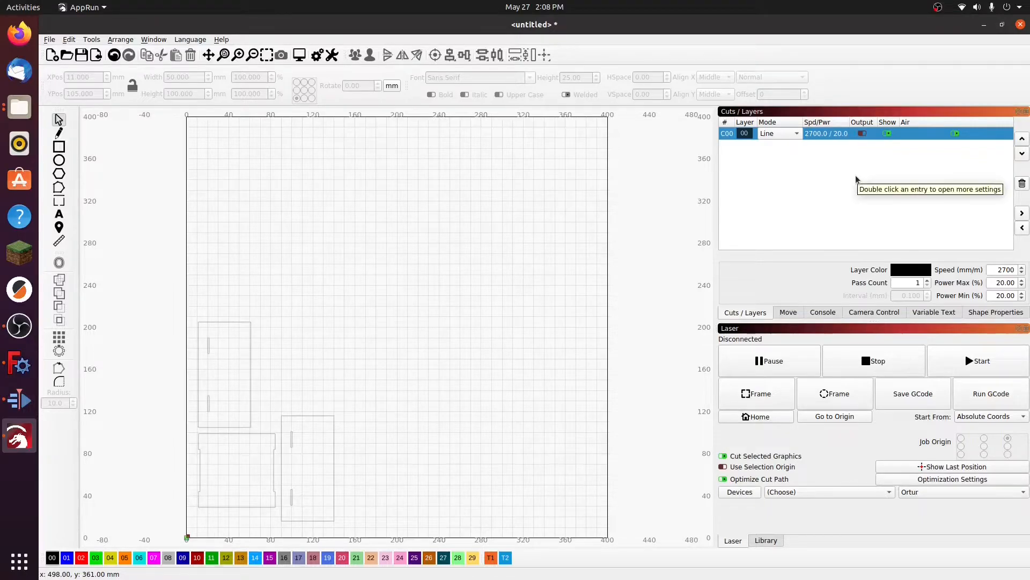
{"action": "left_click", "coordinate": [864, 135]}
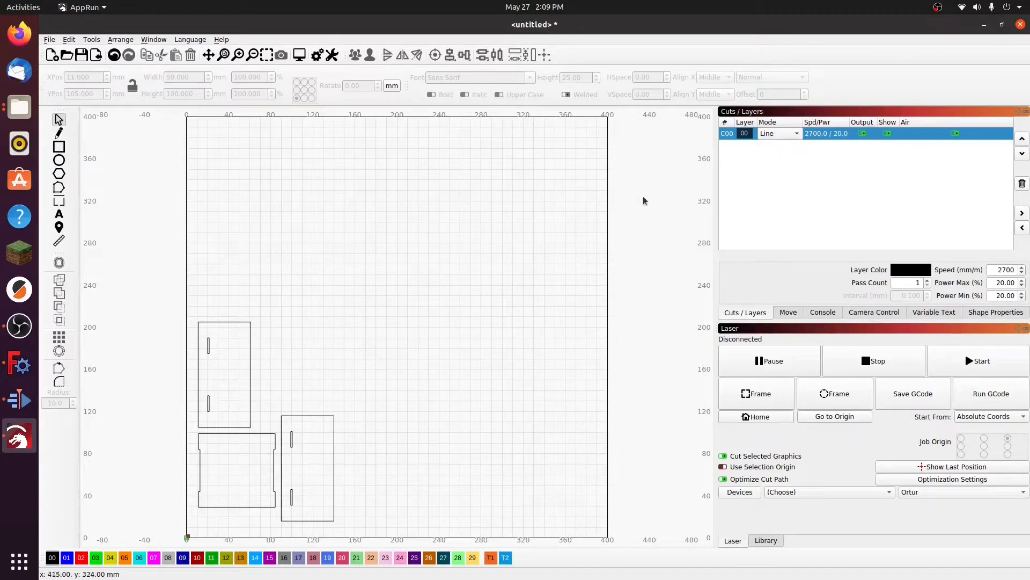
{"action": "left_click", "coordinate": [796, 135]}
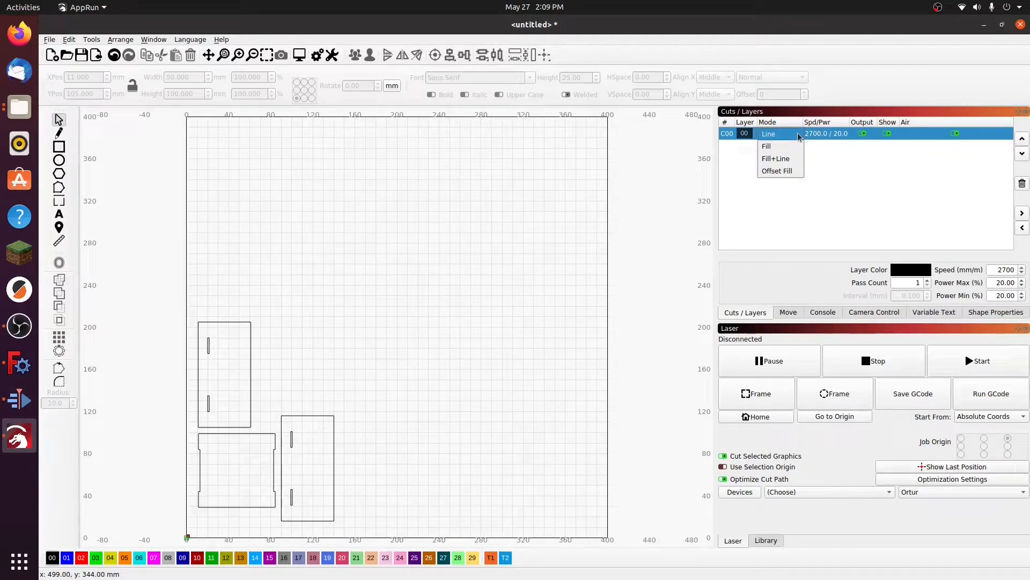
{"action": "left_click", "coordinate": [778, 147]}
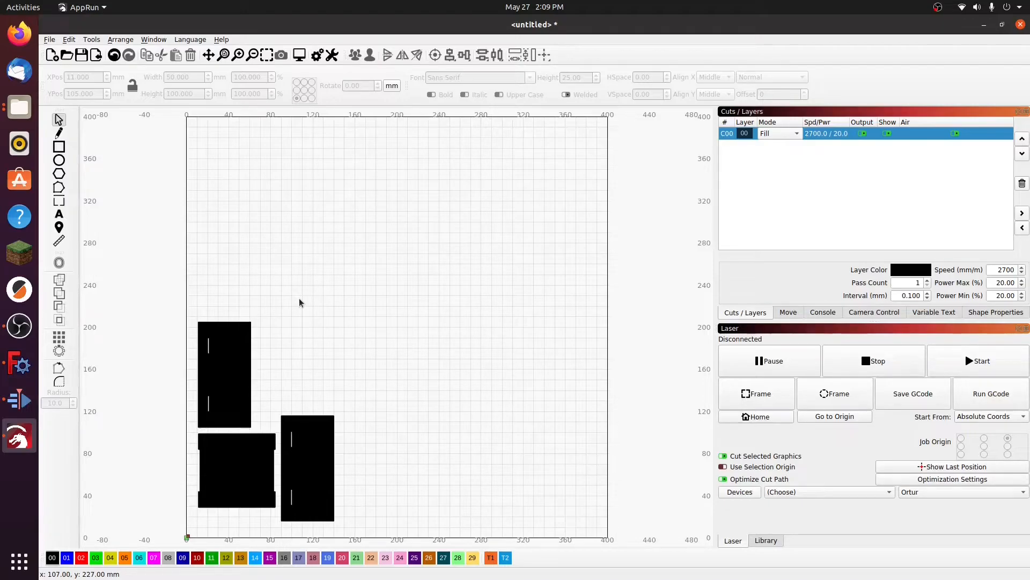
{"action": "left_click", "coordinate": [798, 134]}
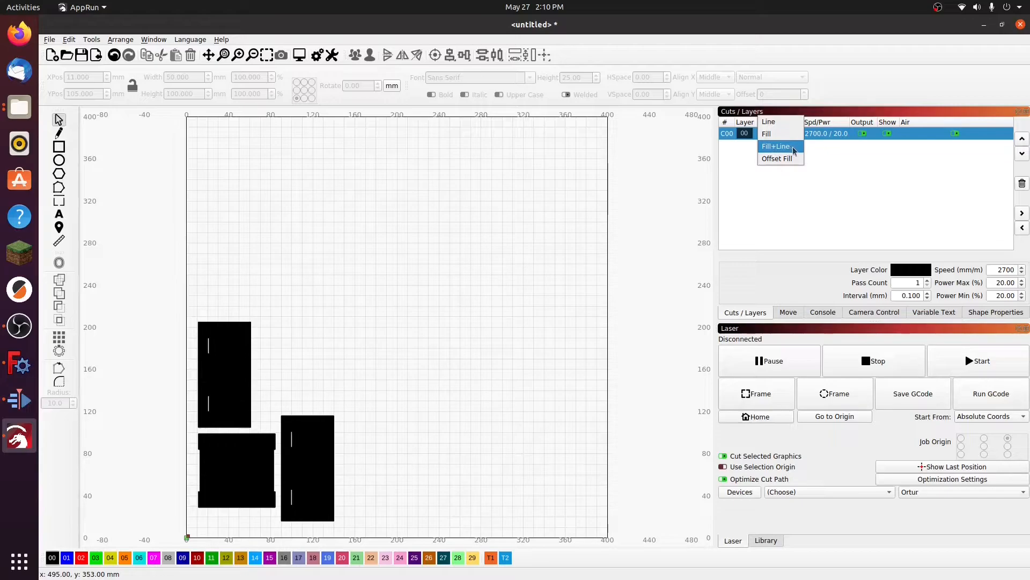
{"action": "left_click", "coordinate": [771, 124]}
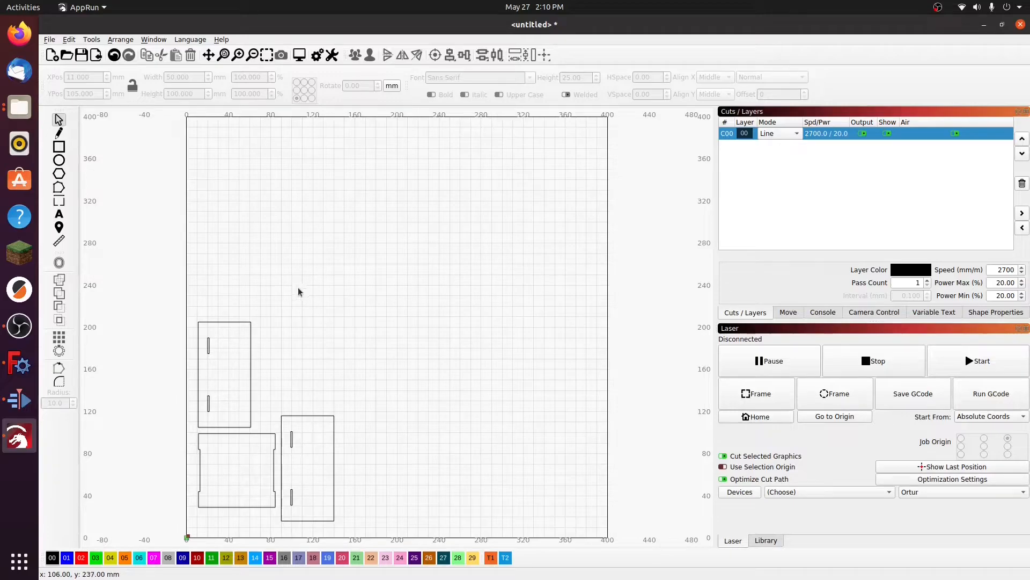
Step: Try the upper slotted panel on layer 01 at a speed of 5000 mm/min, and return it to layer 00
{"action": "left_click_drag", "start_coordinate": [188, 304], "coordinate": [267, 430]}
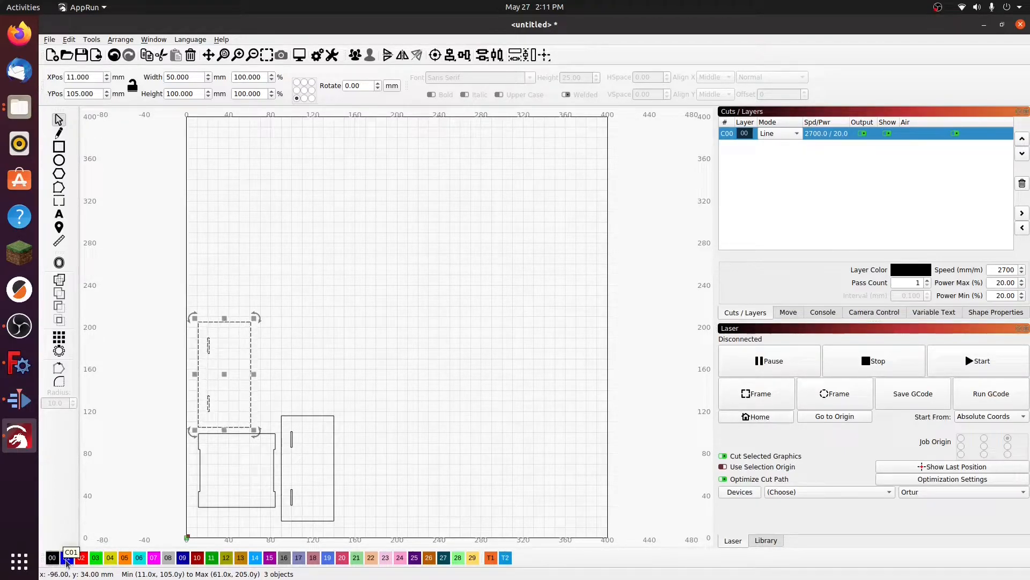
{"action": "left_click", "coordinate": [67, 558]}
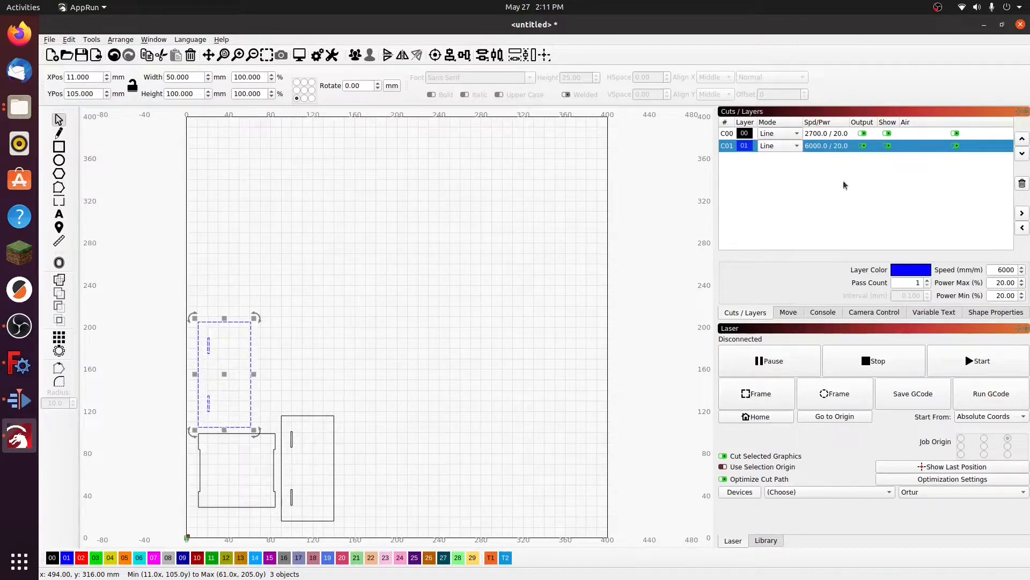
{"action": "left_click_drag", "start_coordinate": [1001, 269], "coordinate": [997, 270]}
{"action": "type", "text": "5"}
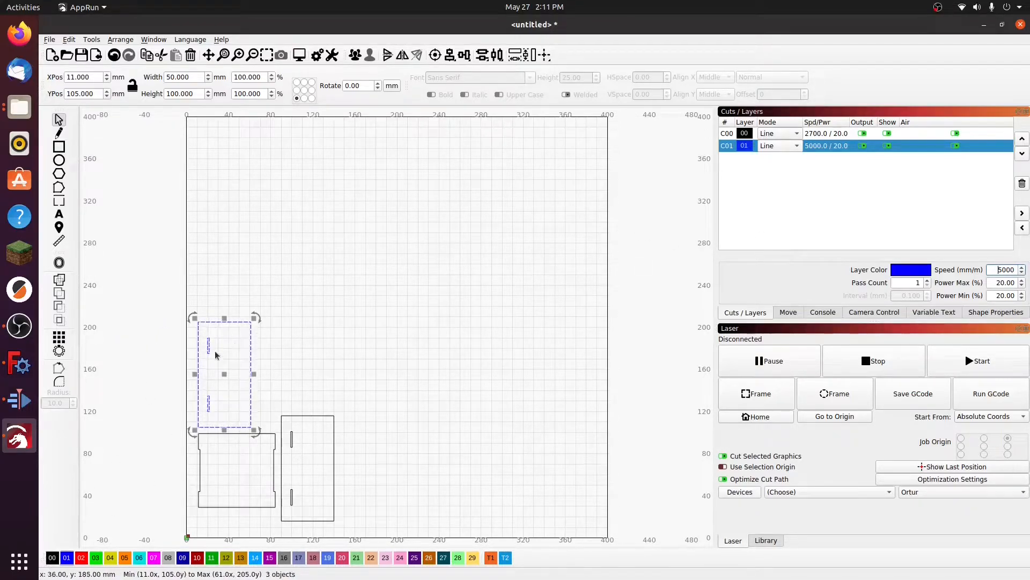
{"action": "left_click", "coordinate": [52, 558]}
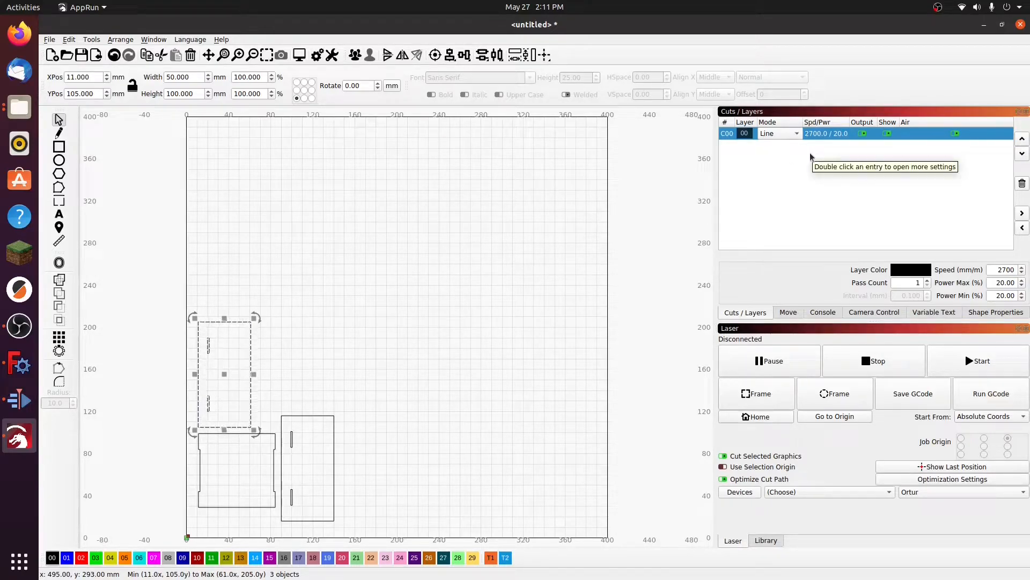
{"action": "left_click", "coordinate": [297, 348]}
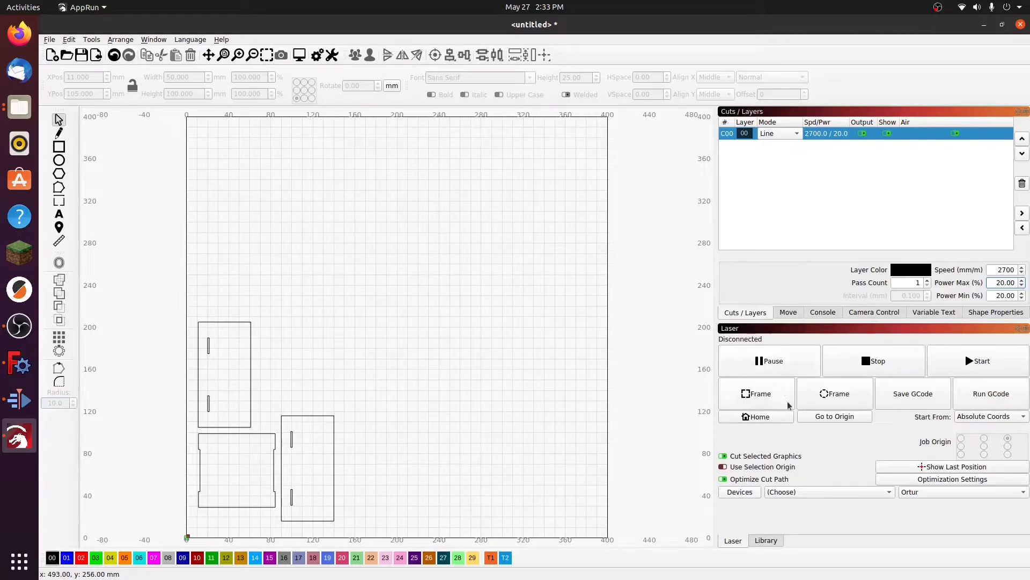
Step: Keep Ortur as the laser device and set layer C00 to a speed of 3000 mm/min and a maximum power of 82%
{"action": "left_click", "coordinate": [915, 491]}
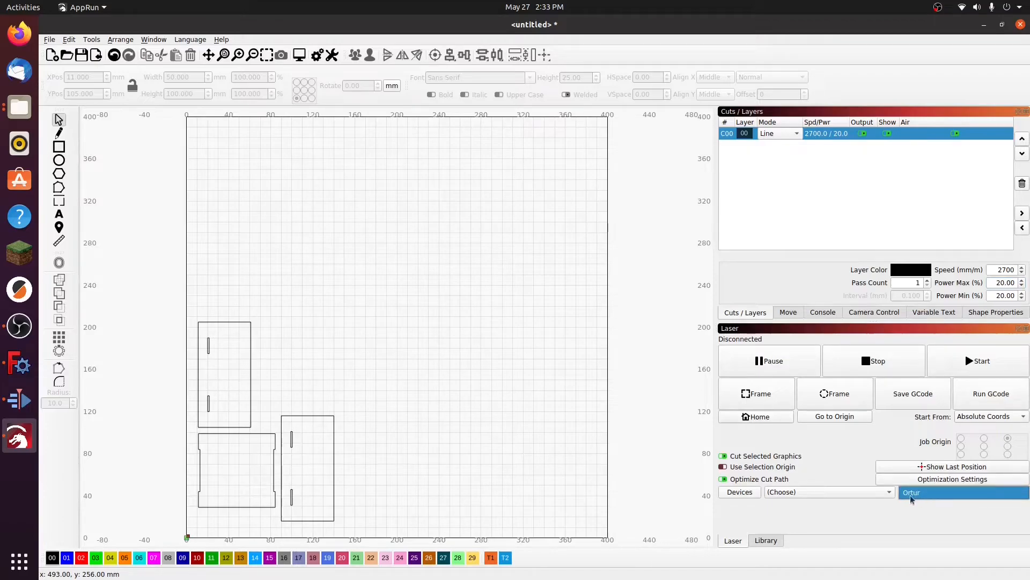
{"action": "left_click", "coordinate": [909, 504]}
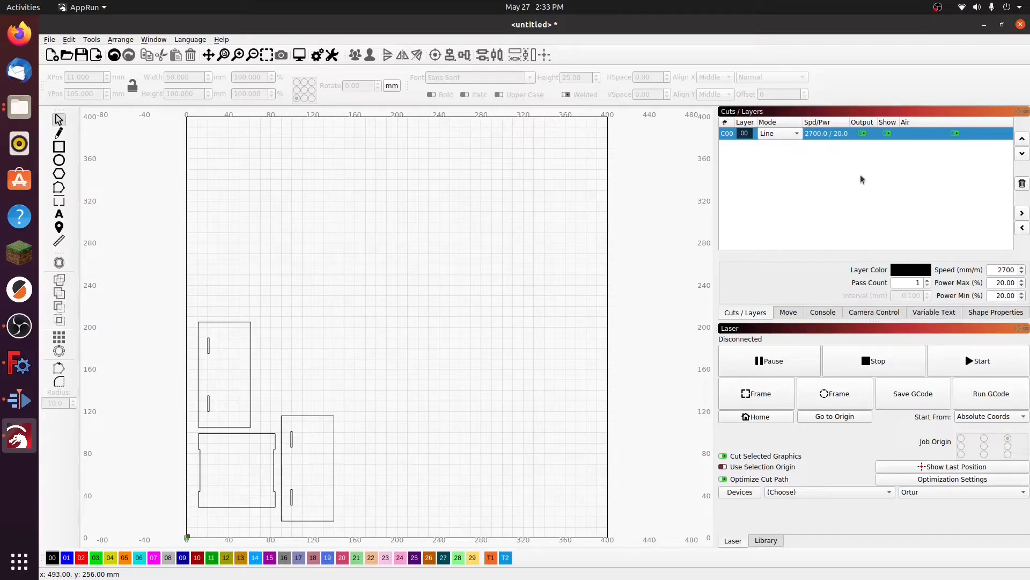
{"action": "double_click", "coordinate": [1015, 270]}
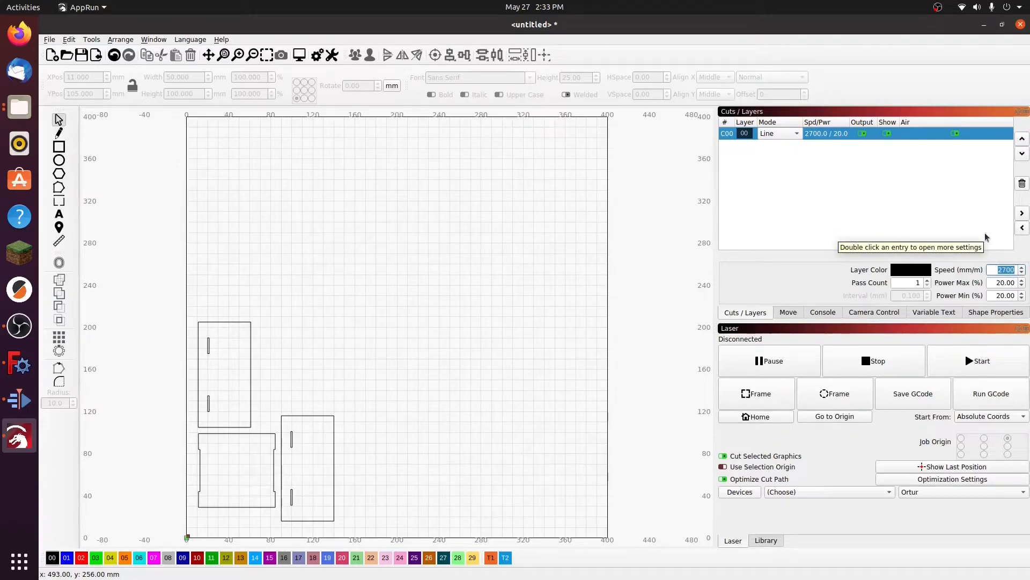
{"action": "type", "text": "3000"}
{"action": "left_click", "coordinate": [998, 283]}
{"action": "left_click_drag", "start_coordinate": [999, 283], "coordinate": [995, 282]}
{"action": "type", "text": "8"}
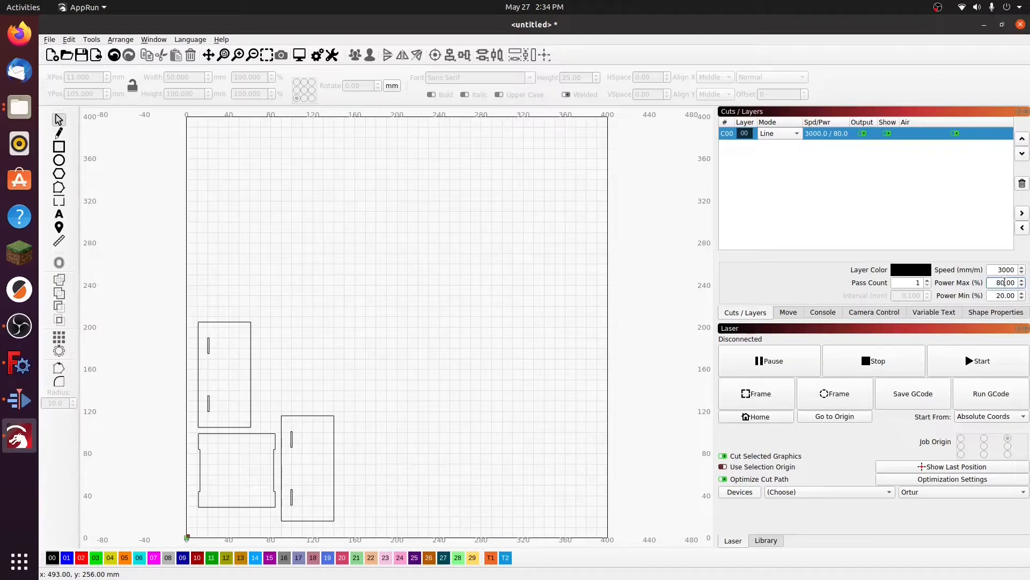
{"action": "scroll", "coordinate": [1004, 283], "scroll_direction": "up", "scroll_amount": 2}
Step: Save the material library as OrturLibrary in the Documents folder
{"action": "left_click", "coordinate": [771, 541]}
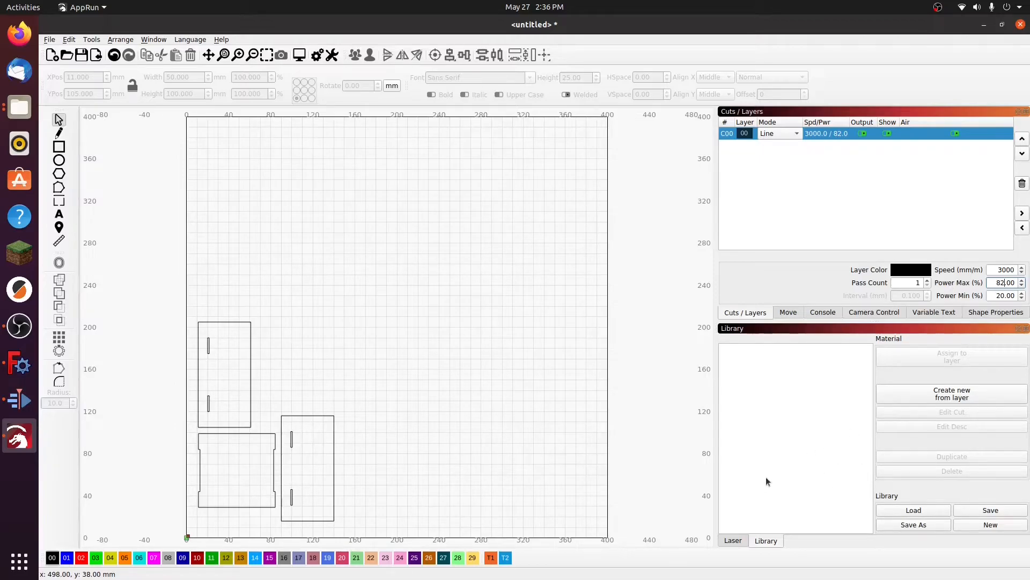
{"action": "left_click", "coordinate": [920, 525]}
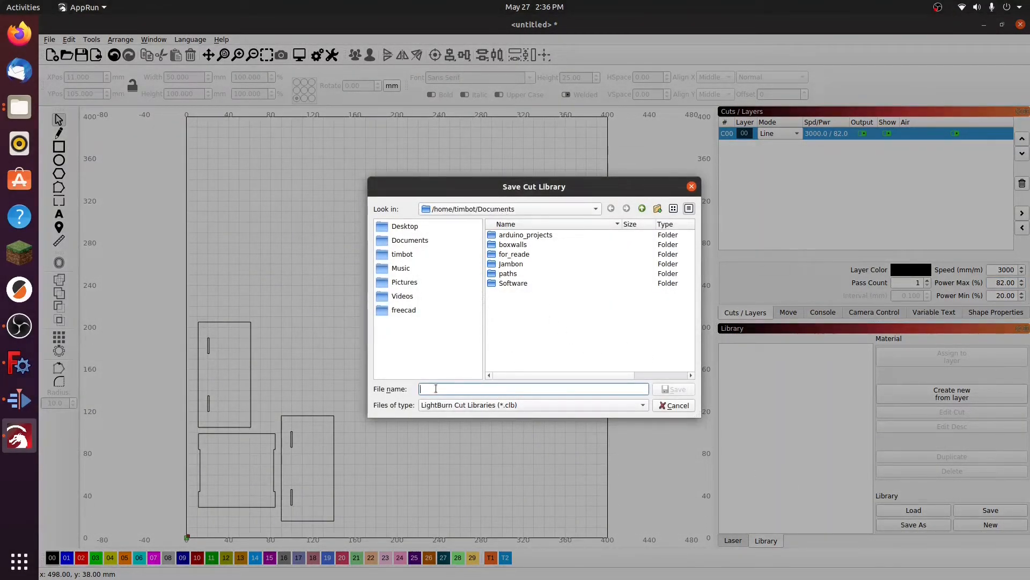
{"action": "type", "text": "OrturLibrary"}
{"action": "left_click", "coordinate": [670, 391]}
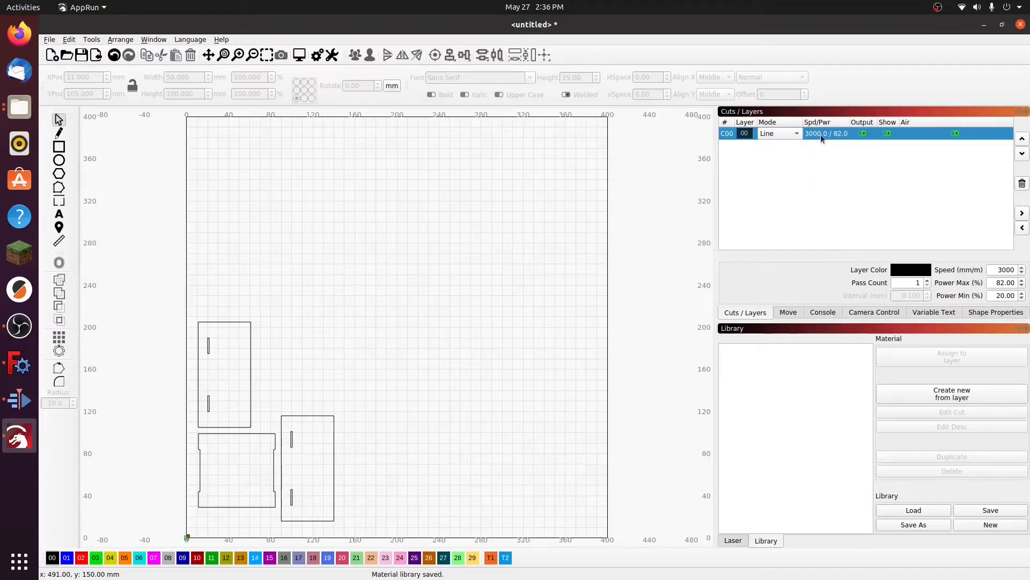
Step: Create a library material from layer C00 named Balsa, with a thickness of 1.5 mm and the description Cut
{"action": "left_click", "coordinate": [954, 397]}
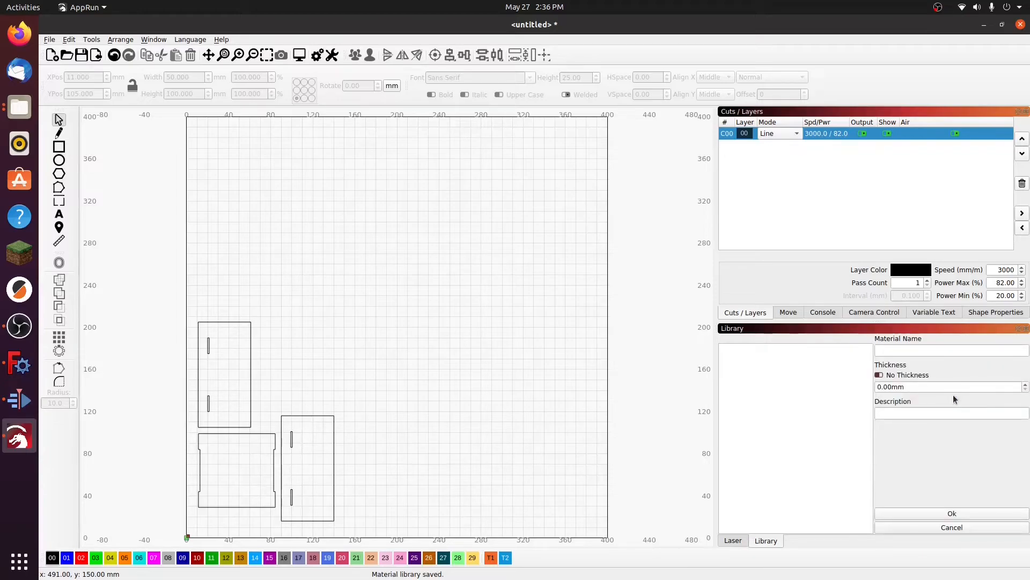
{"action": "left_click", "coordinate": [905, 350]}
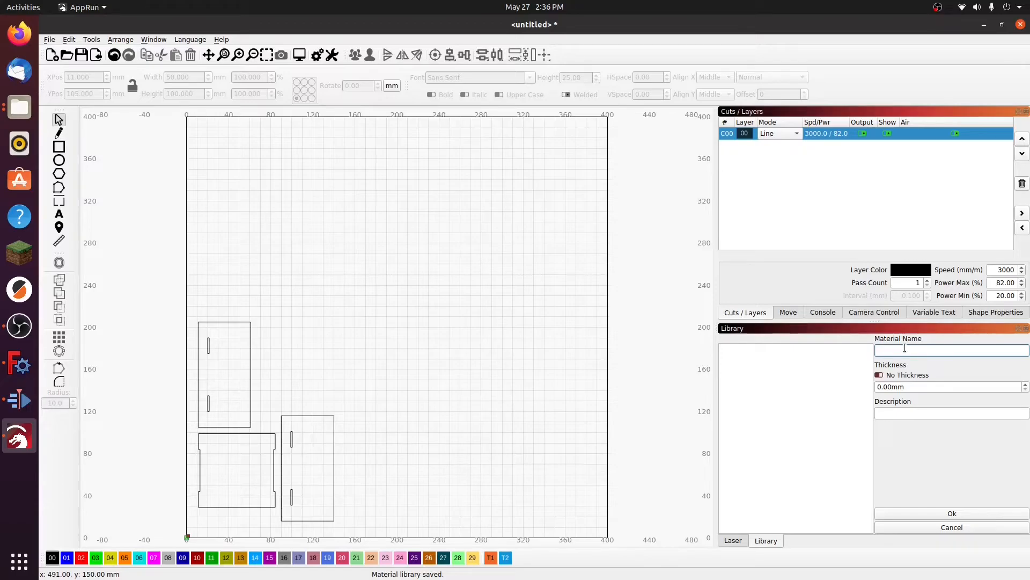
{"action": "type", "text": "Balsa"}
{"action": "left_click_drag", "start_coordinate": [886, 387], "coordinate": [877, 389]}
{"action": "type", "text": "1.5"}
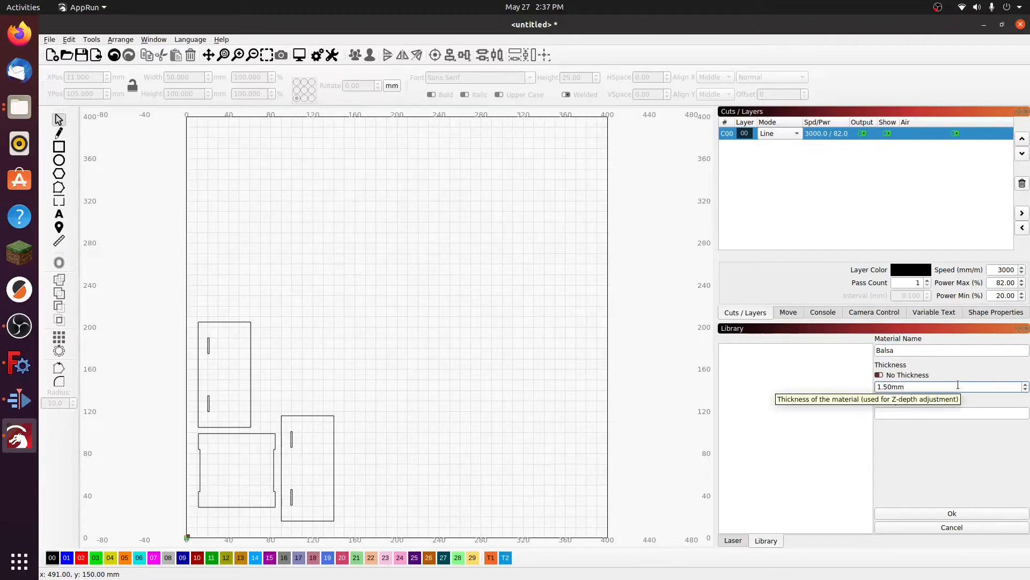
{"action": "left_click", "coordinate": [897, 413]}
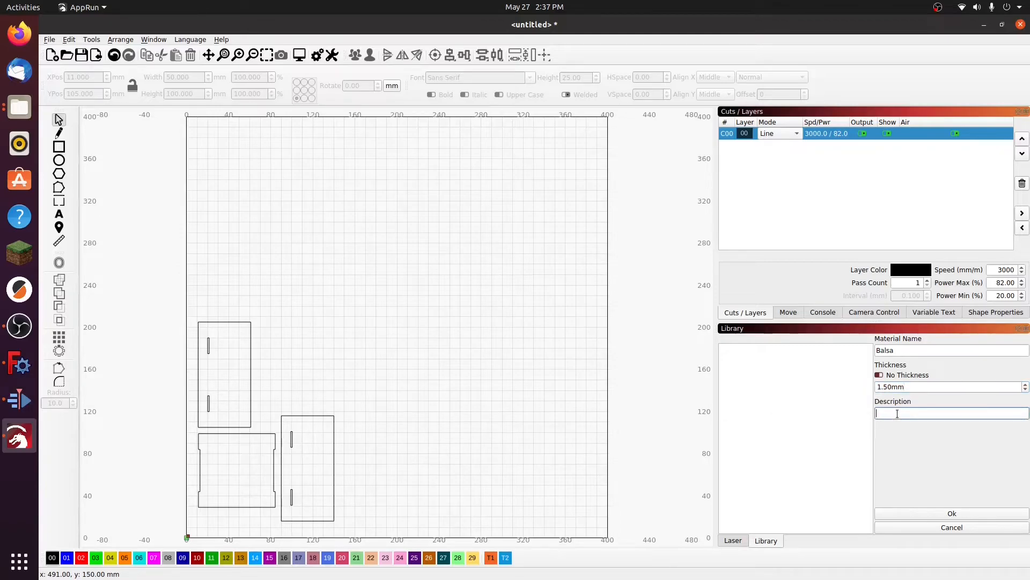
{"action": "type", "text": "Cut"}
{"action": "left_click", "coordinate": [953, 514]}
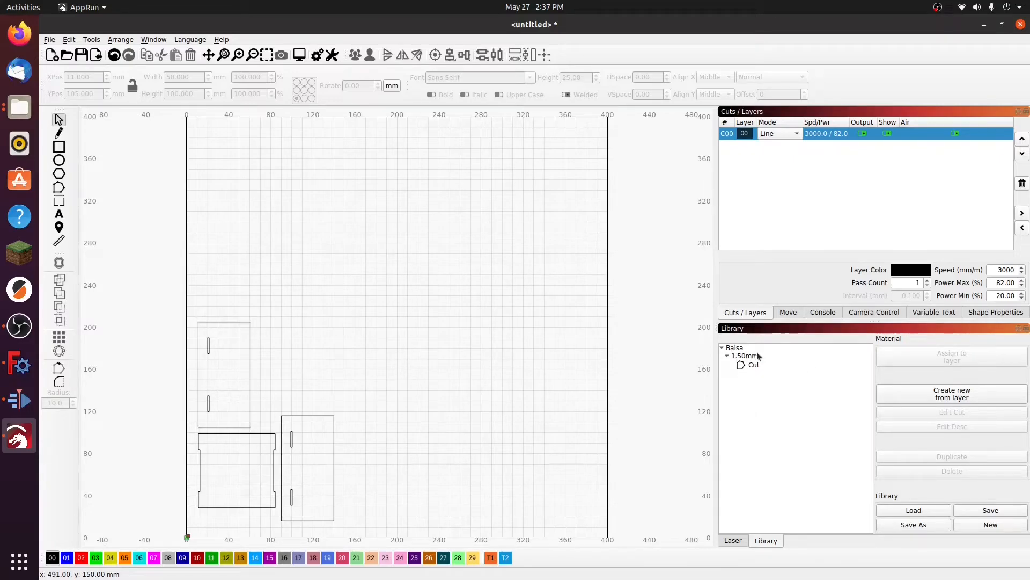
Step: Draw a test ellipse about 51 by 52 mm above the panels on layer 01, and assign the Balsa 1.5 mm Cut preset to that layer
{"action": "left_click", "coordinate": [739, 348]}
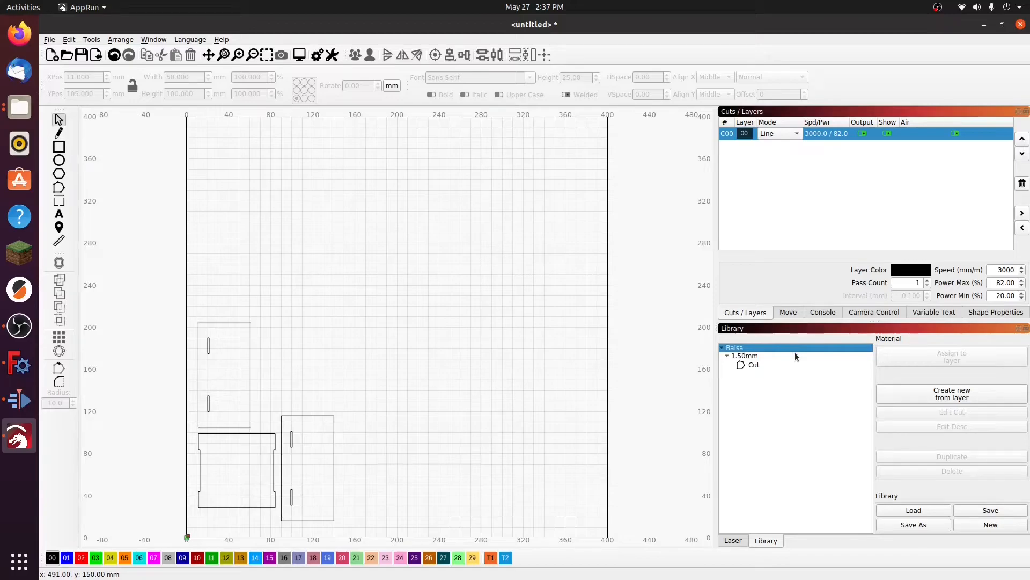
{"action": "left_click", "coordinate": [746, 356]}
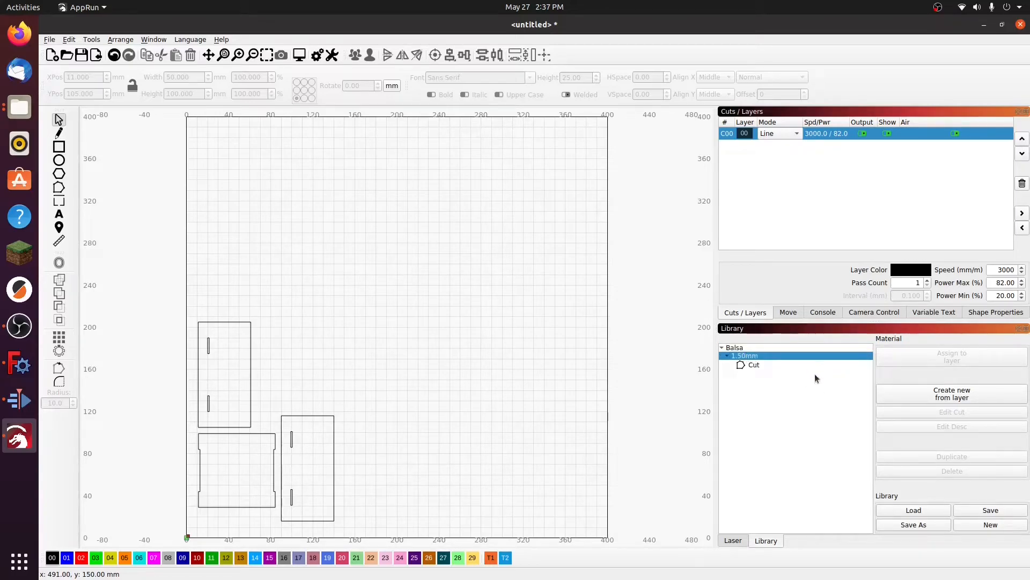
{"action": "left_click", "coordinate": [757, 365]}
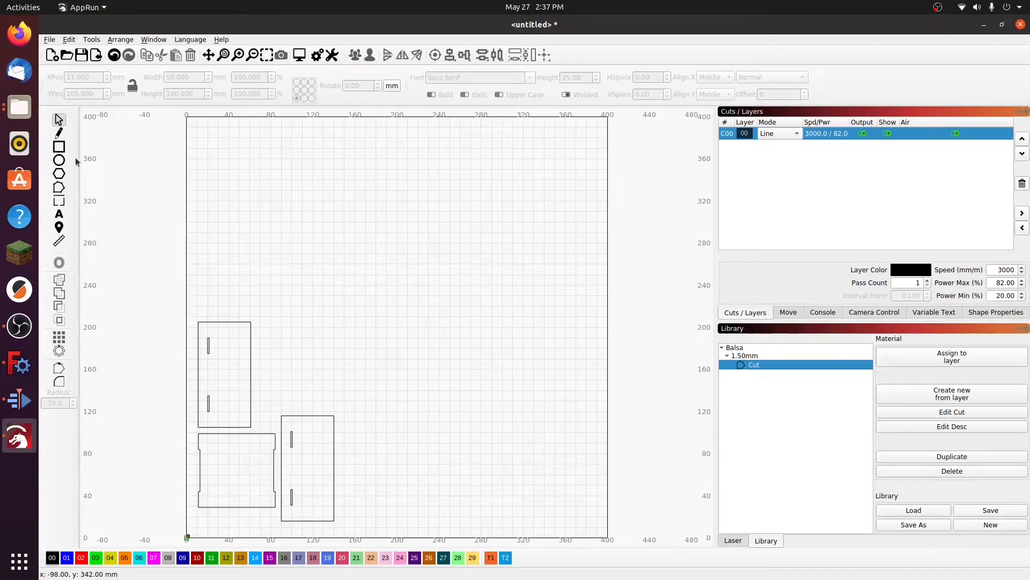
{"action": "left_click", "coordinate": [59, 160]}
{"action": "mouse_move", "coordinate": [292, 306]}
{"action": "left_mouse_down"}
{"action": "mouse_move", "coordinate": [333, 335]}
{"action": "mouse_move", "coordinate": [333, 360]}
{"action": "mouse_move", "coordinate": [346, 360]}
{"action": "left_mouse_up"}
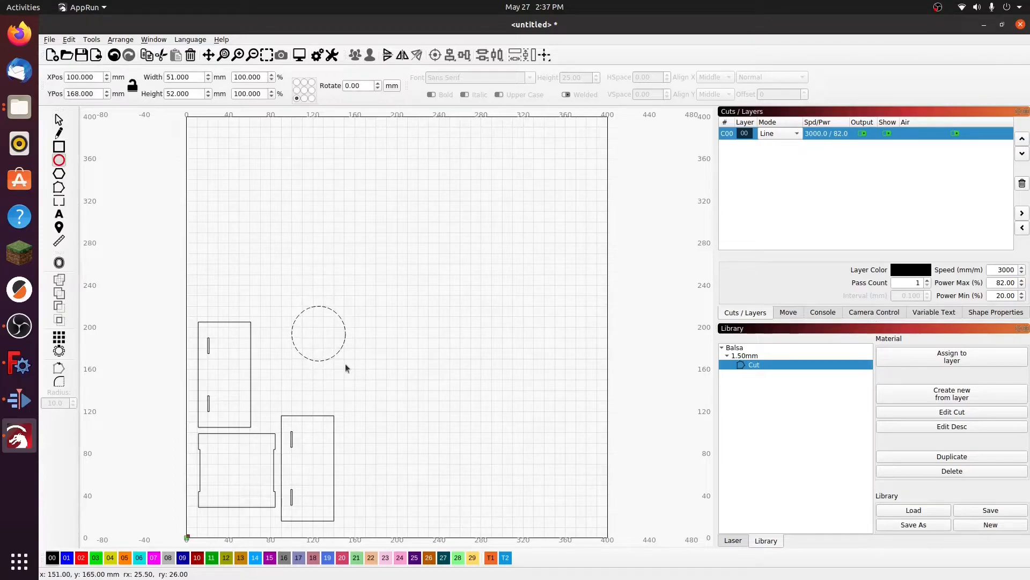
{"action": "left_click", "coordinate": [66, 558]}
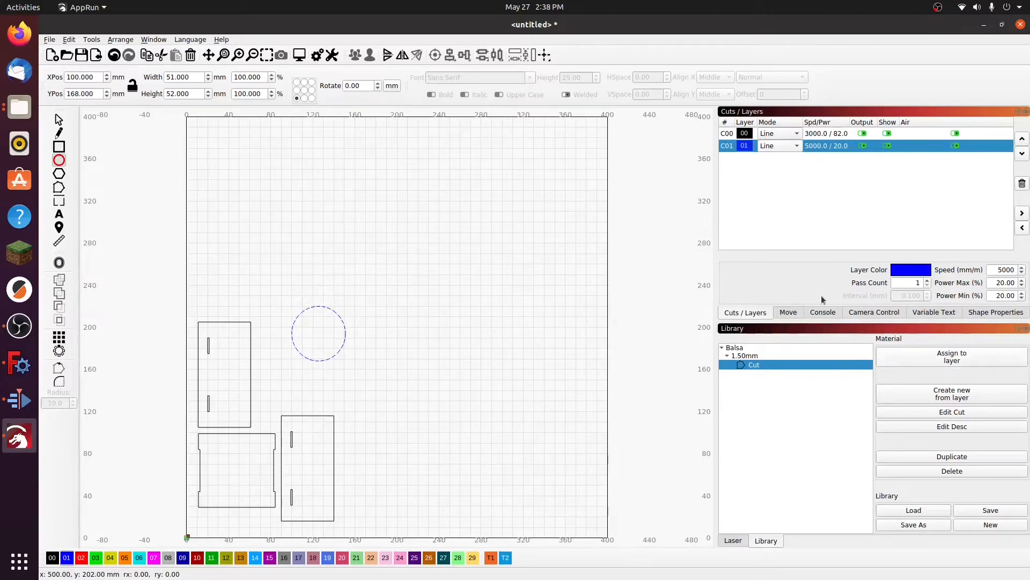
{"action": "left_click", "coordinate": [960, 361]}
Step: Draw a second test ellipse about 84 by 61 mm overlapping the first, and delete both ellipses
{"action": "left_click_drag", "start_coordinate": [394, 386], "coordinate": [307, 325]}
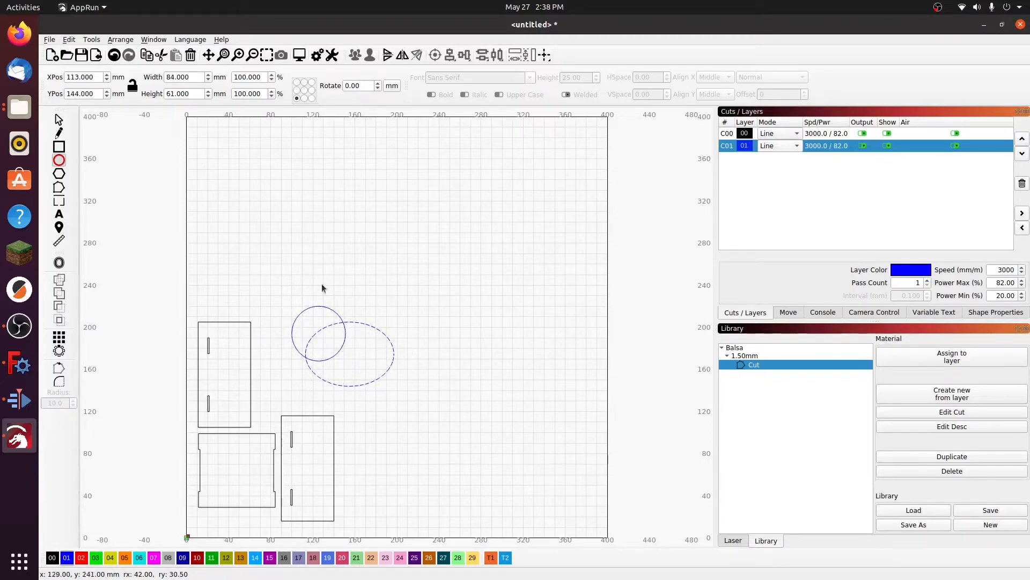
{"action": "left_click_drag", "start_coordinate": [265, 272], "coordinate": [478, 408]}
{"action": "key", "text": "Delete"}
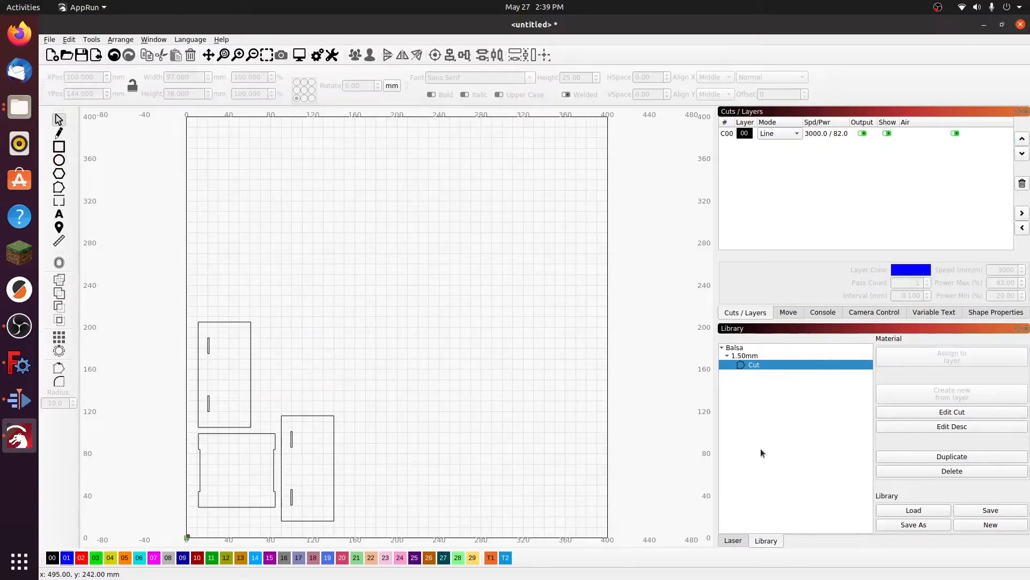
Step: Return to the laser controls and increase the pass count of layer C00
{"action": "left_click", "coordinate": [735, 540]}
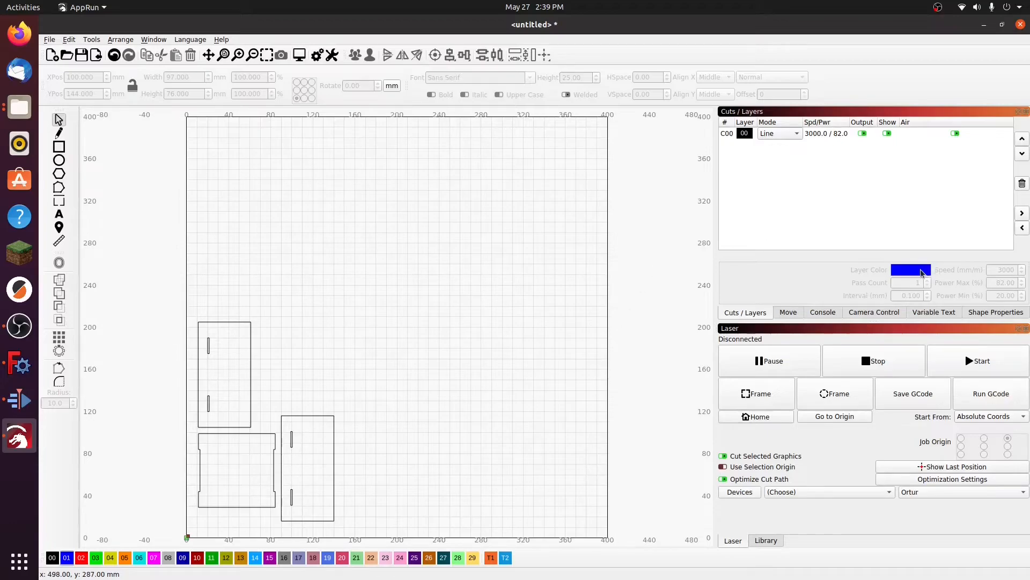
{"action": "left_click", "coordinate": [813, 138]}
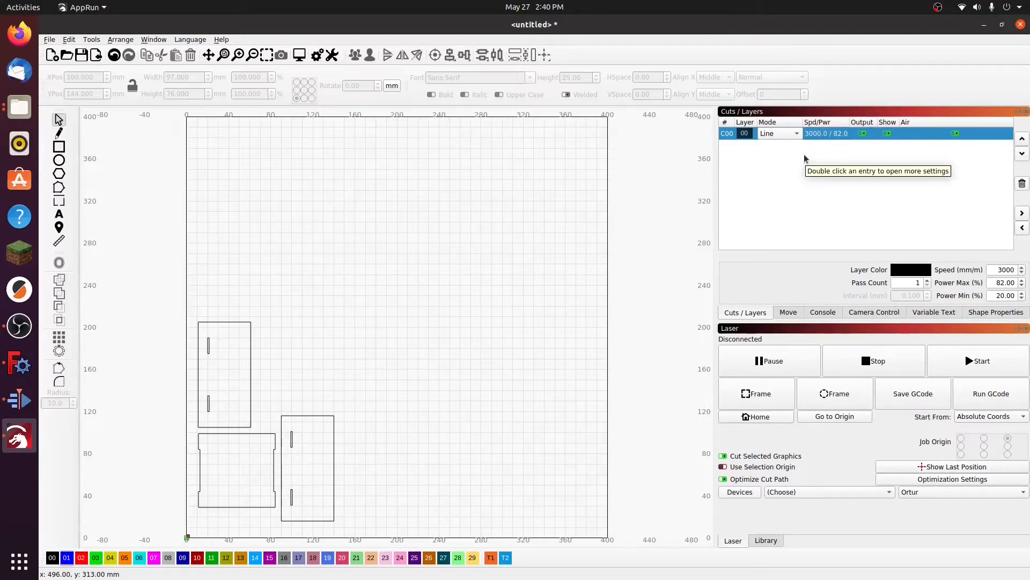
{"action": "left_click", "coordinate": [928, 279]}
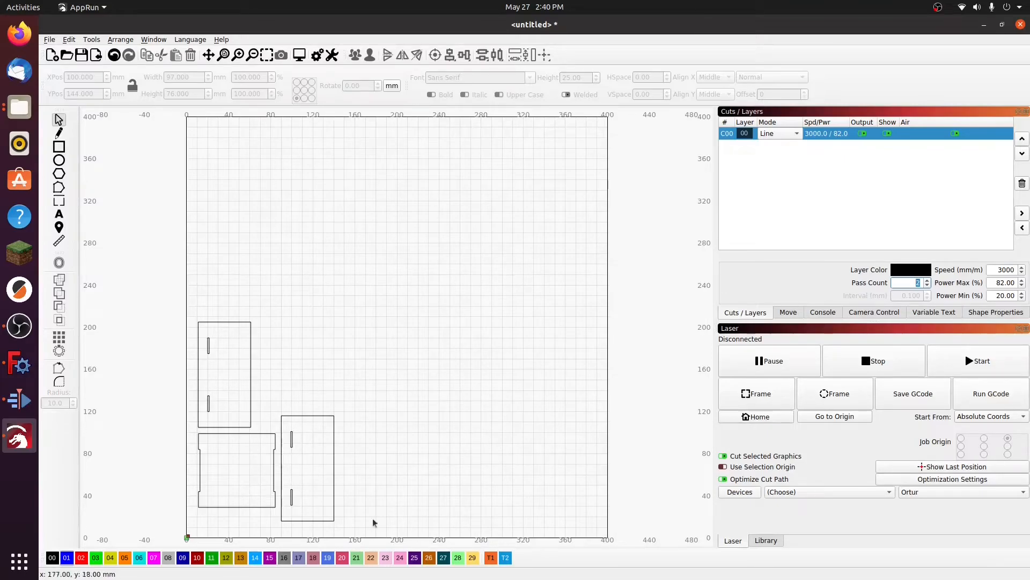
{"action": "left_click", "coordinate": [928, 280]}
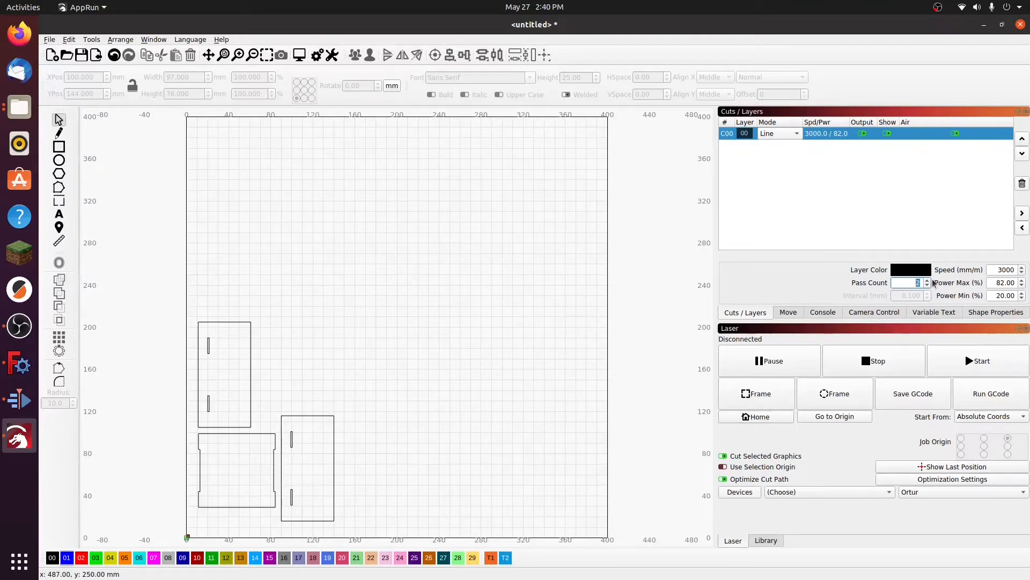
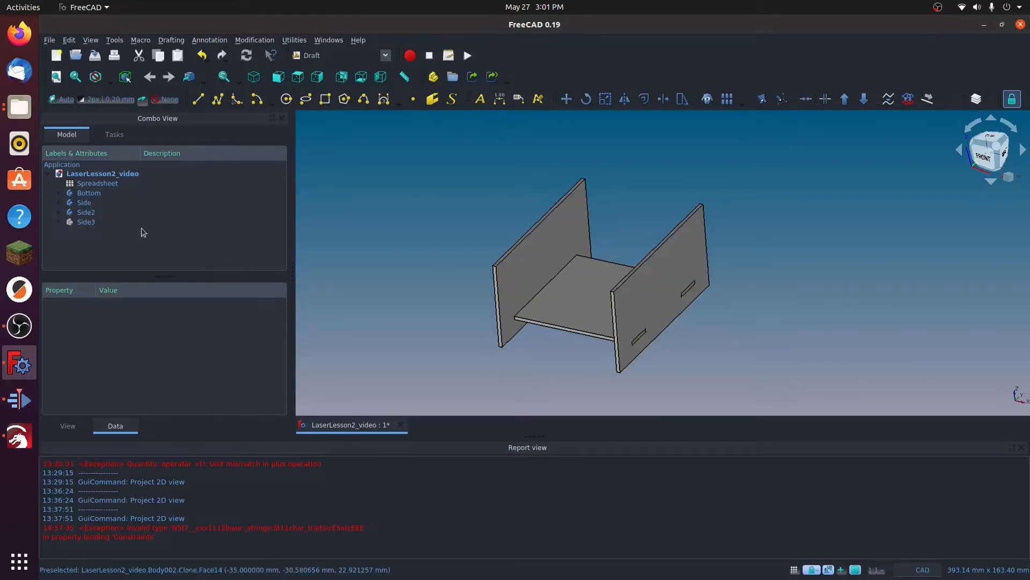
Step: Add an OffsetFactor row to the spreadsheet, with the label in A4 and the value 2 mm in B4
{"action": "double_click", "coordinate": [69, 185]}
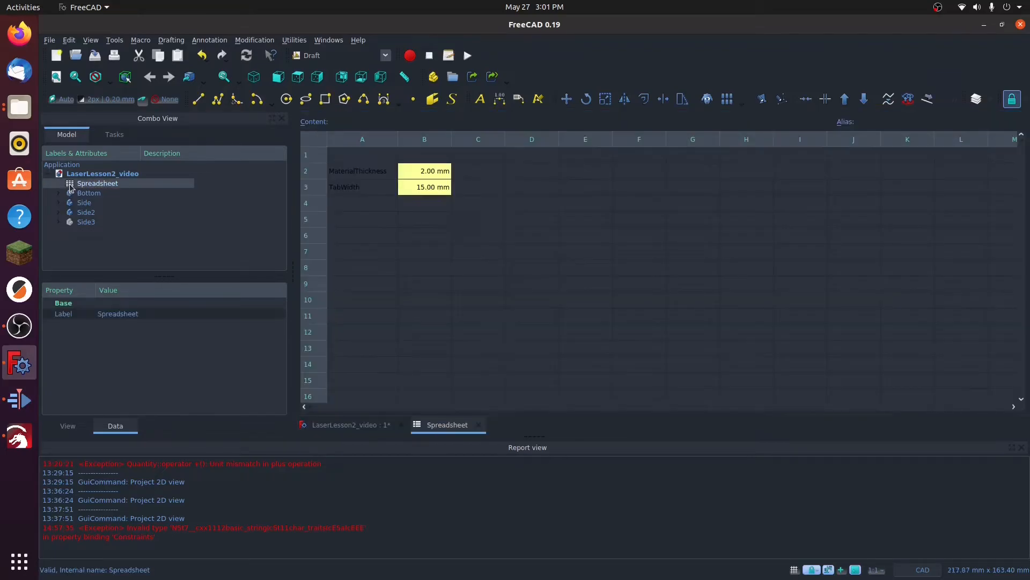
{"action": "left_click", "coordinate": [353, 203]}
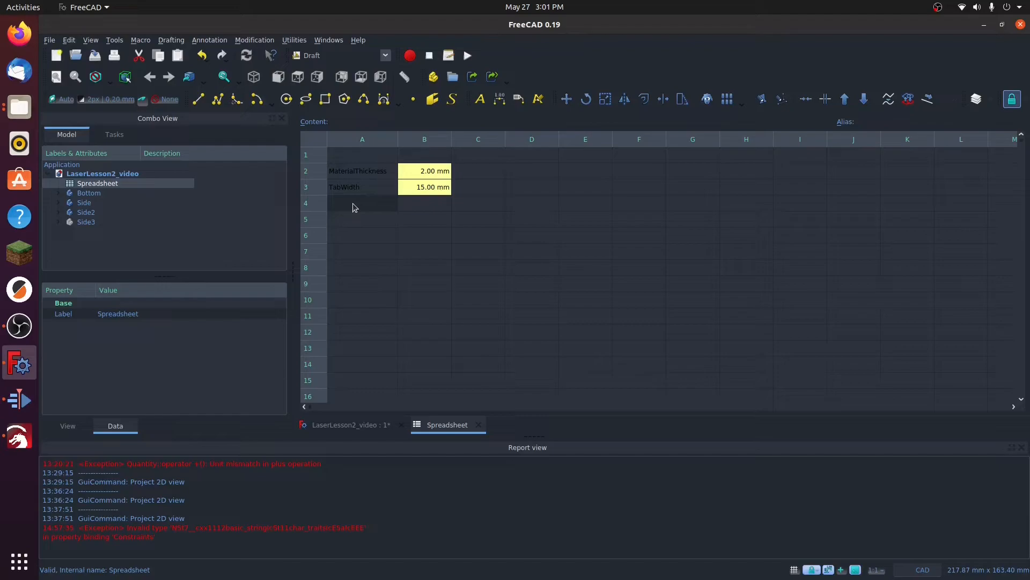
{"action": "type", "text": "OffsetFactor"}
{"action": "left_click", "coordinate": [428, 207]}
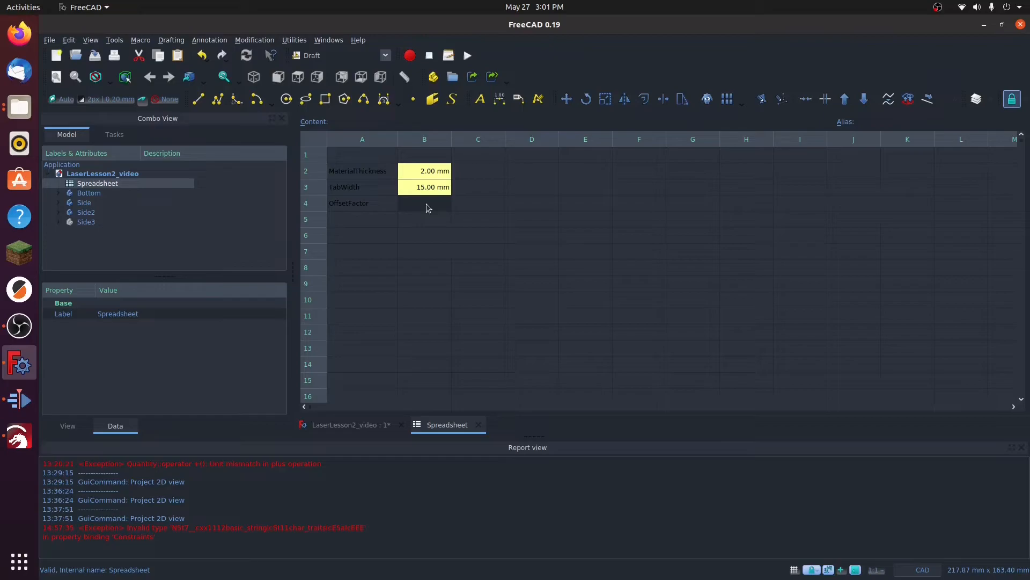
{"action": "type", "text": "2mm"}
{"action": "key", "text": "Return"}
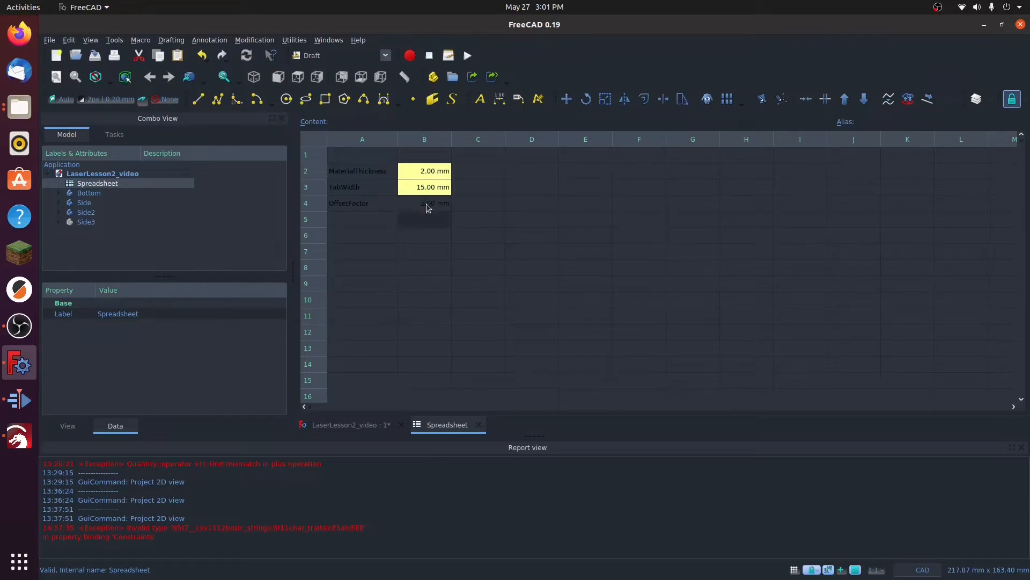
Step: Give cell B4 the alias OffsetFactor and set its display unit to mm
{"action": "left_click", "coordinate": [428, 207]}
{"action": "right_click", "coordinate": [428, 207]}
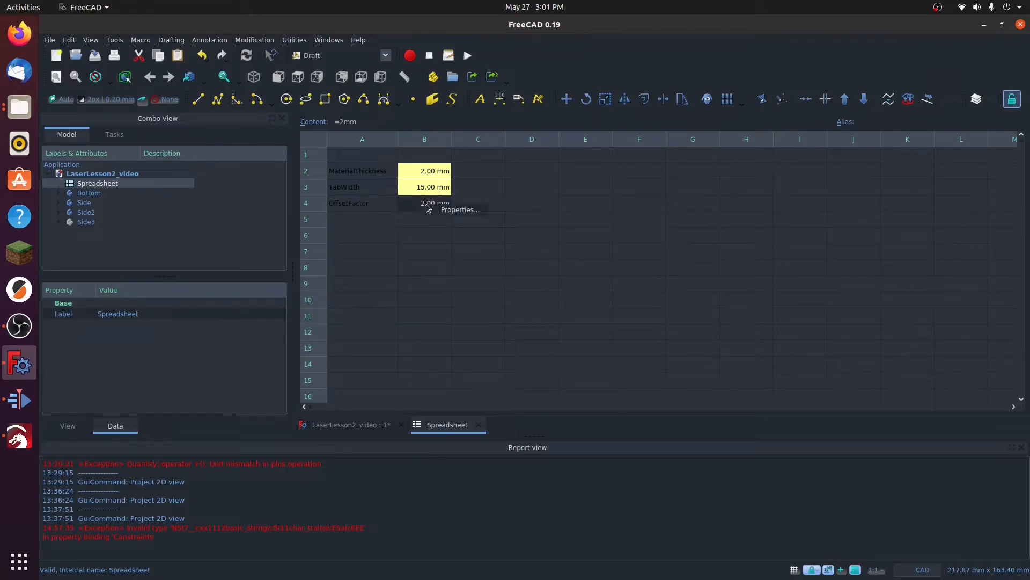
{"action": "left_click", "coordinate": [464, 212]}
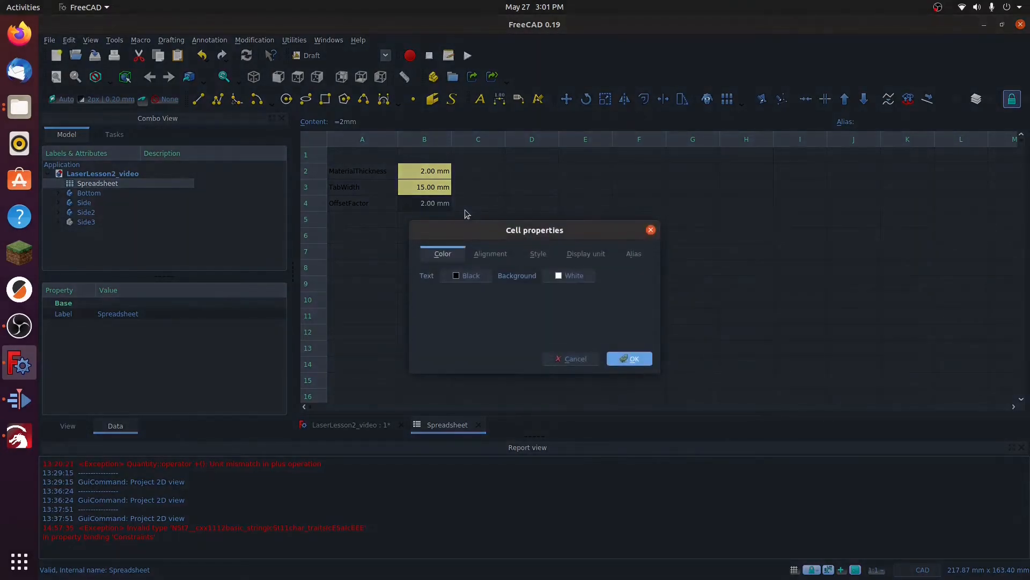
{"action": "left_click", "coordinate": [636, 255]}
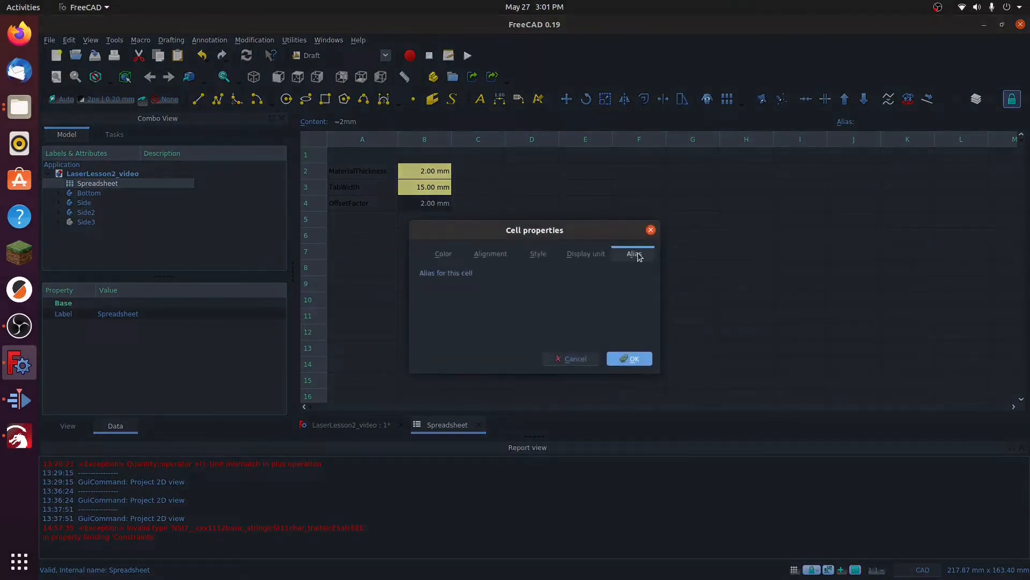
{"action": "left_click", "coordinate": [508, 274]}
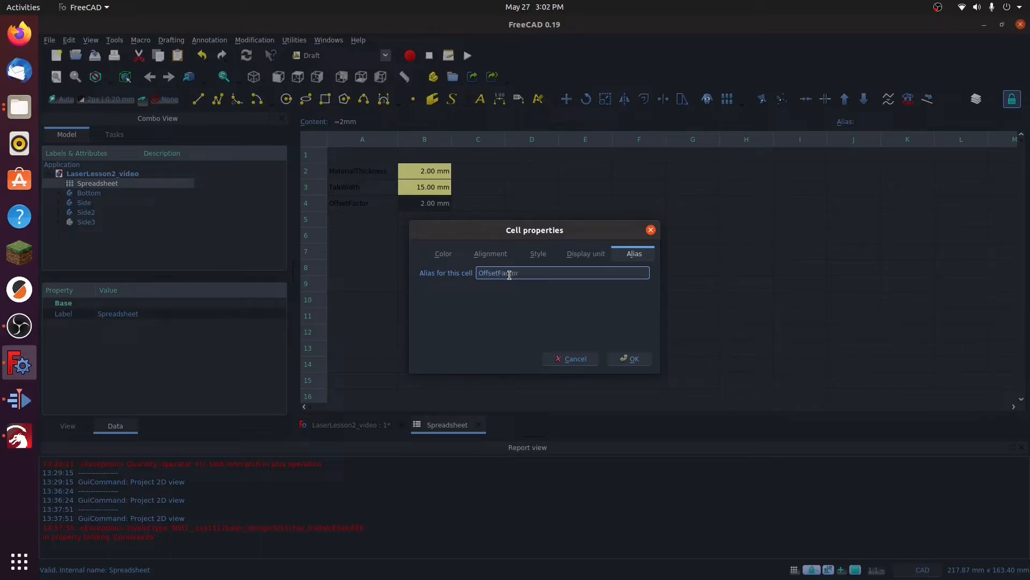
{"action": "left_click", "coordinate": [599, 259]}
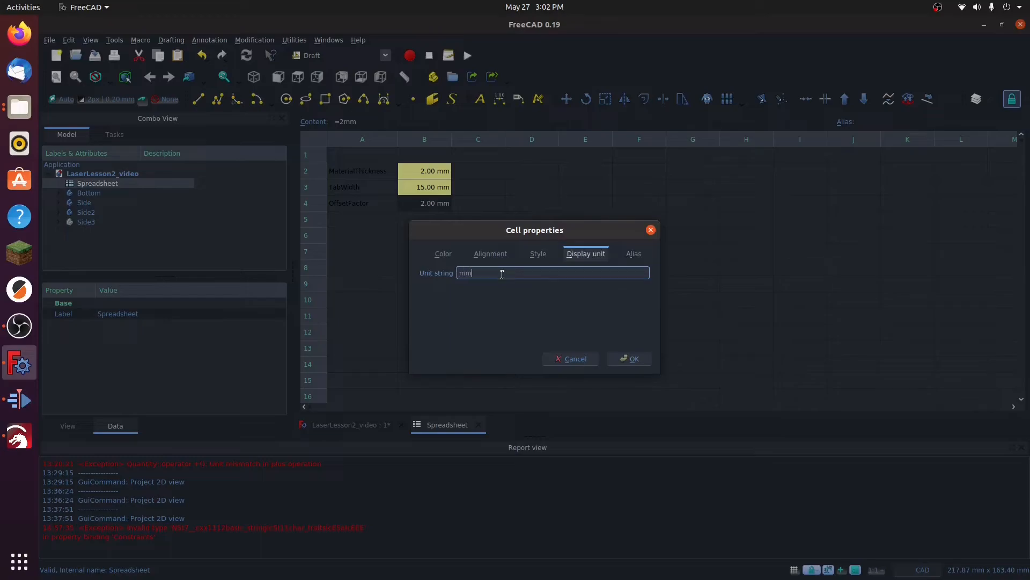
{"action": "left_click", "coordinate": [628, 359]}
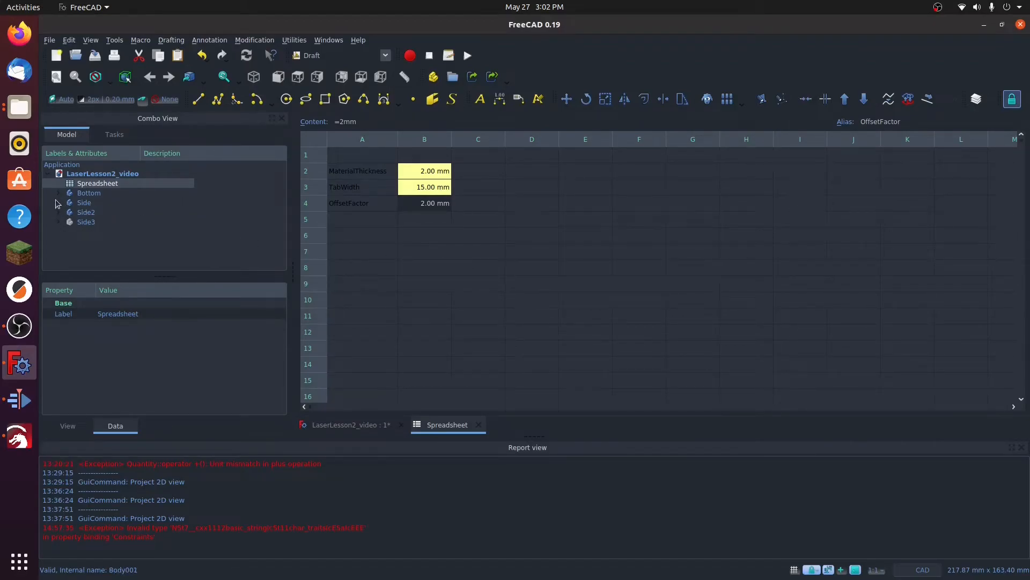
Step: Open Sketch001 under the Side body's Pad001 for editing and delete the left slot rectangle
{"action": "left_click", "coordinate": [354, 424]}
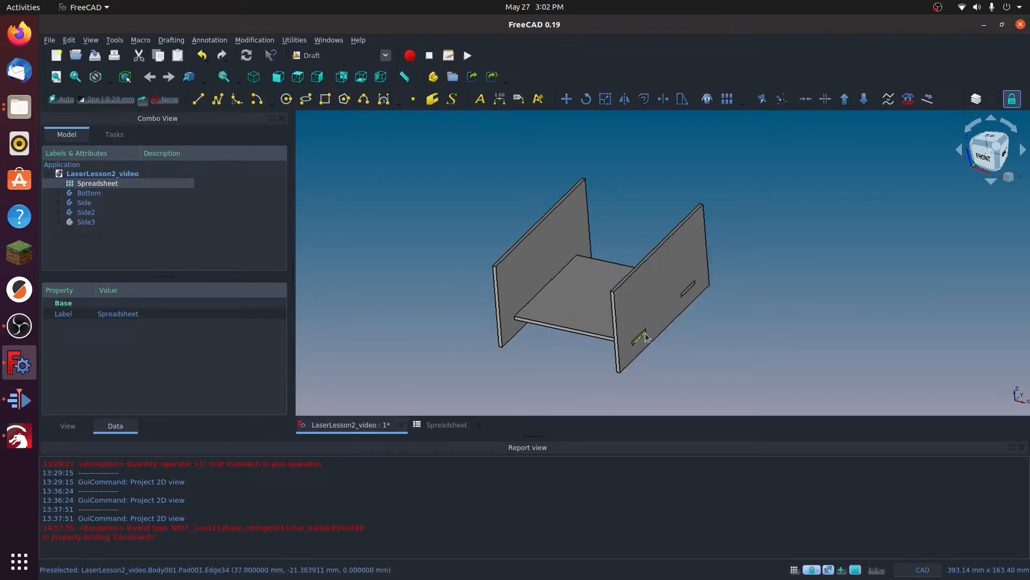
{"action": "left_click", "coordinate": [59, 203]}
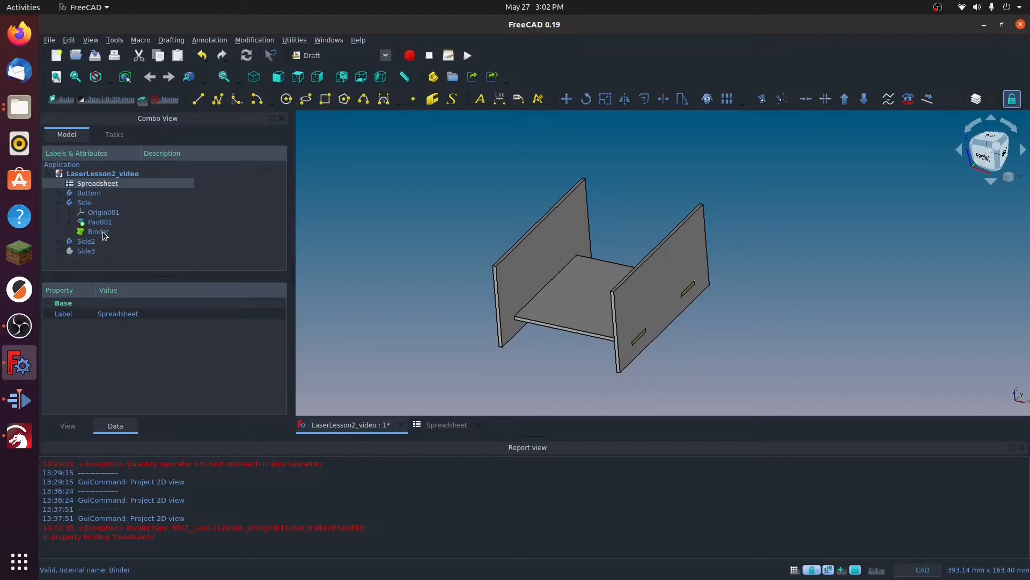
{"action": "left_click", "coordinate": [68, 223]}
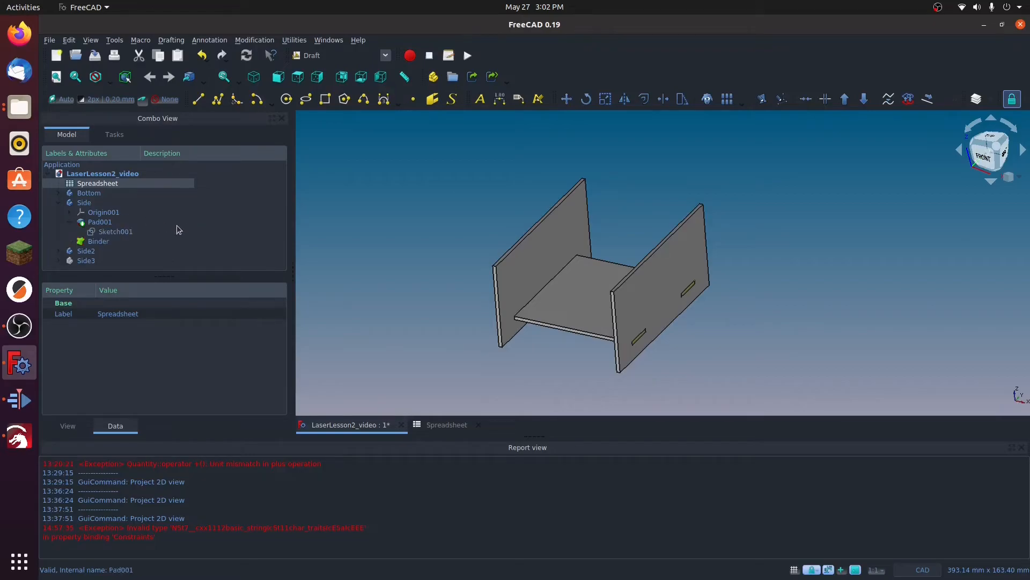
{"action": "double_click", "coordinate": [95, 235]}
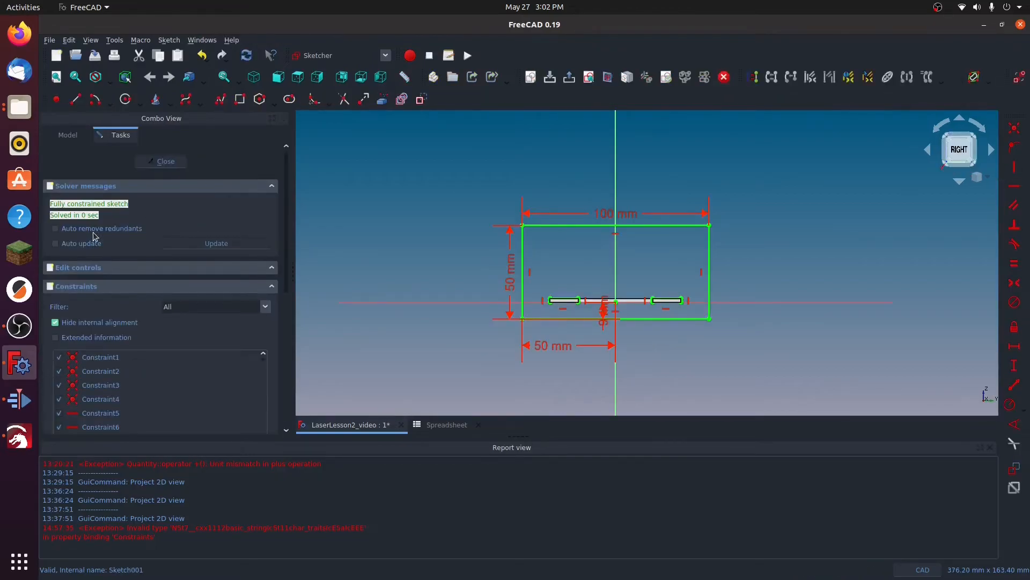
{"action": "scroll", "coordinate": [580, 295], "scroll_direction": "up", "scroll_amount": 5}
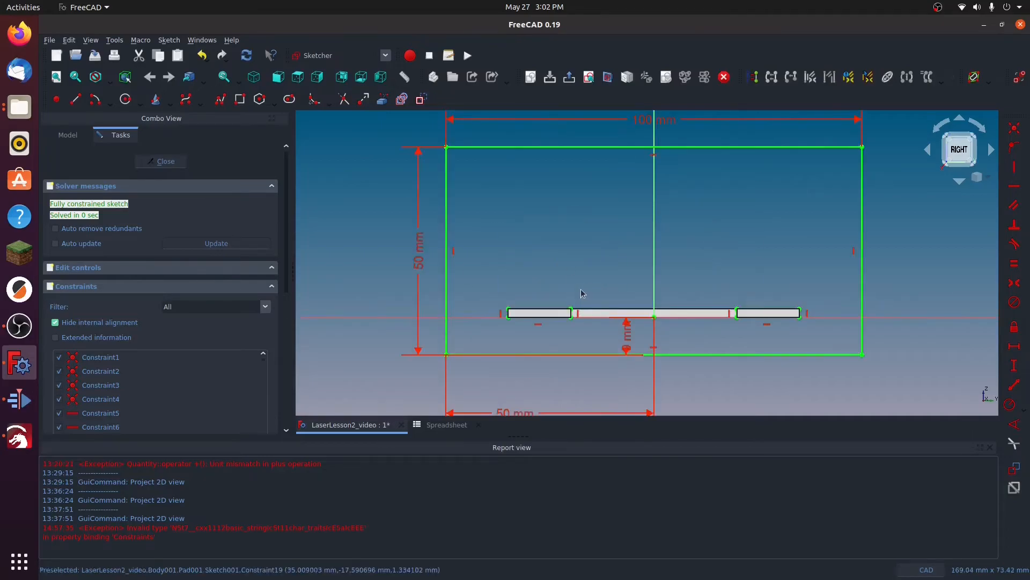
{"action": "mouse_move", "coordinate": [415, 293]}
{"action": "middle_mouse_down"}
{"action": "mouse_move", "coordinate": [469, 265]}
{"action": "mouse_move", "coordinate": [529, 173]}
{"action": "mouse_move", "coordinate": [533, 202]}
{"action": "middle_mouse_up"}
{"action": "scroll", "coordinate": [591, 307], "scroll_direction": "up", "scroll_amount": 2}
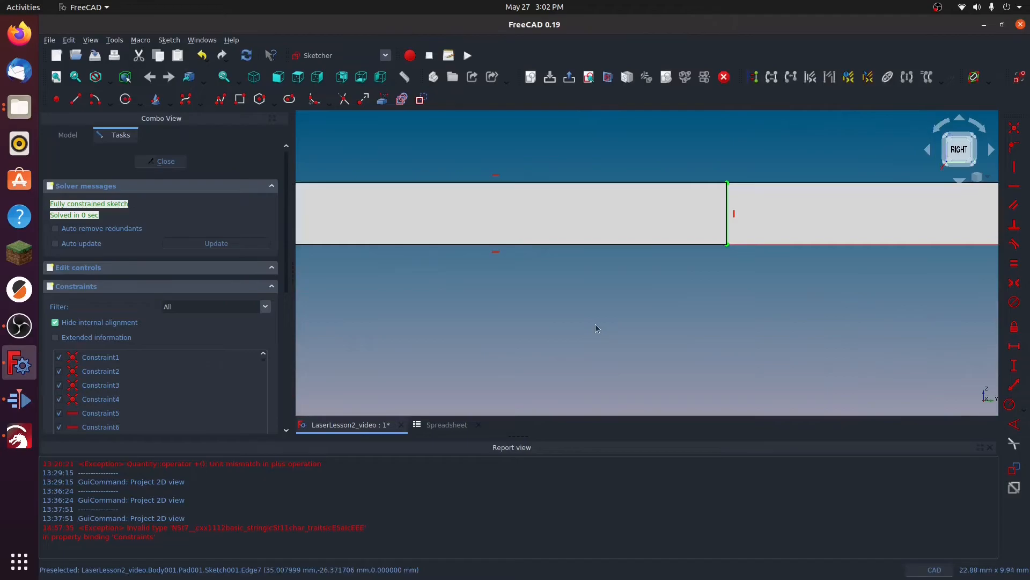
{"action": "scroll", "coordinate": [554, 301], "scroll_direction": "down", "scroll_amount": 2}
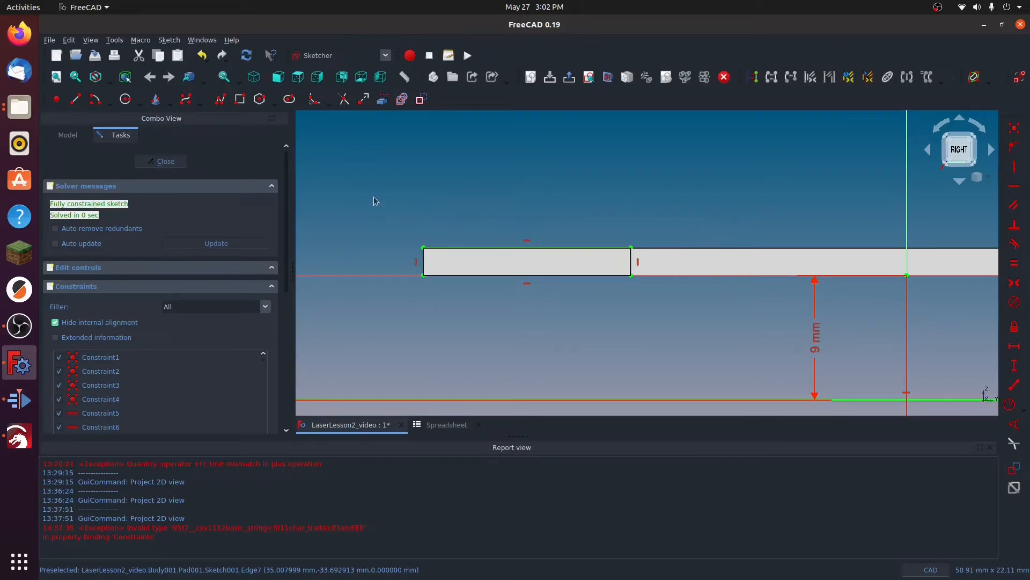
{"action": "mouse_move", "coordinate": [374, 193]}
{"action": "left_mouse_down"}
{"action": "mouse_move", "coordinate": [504, 331]}
{"action": "mouse_move", "coordinate": [719, 355]}
{"action": "left_mouse_up"}
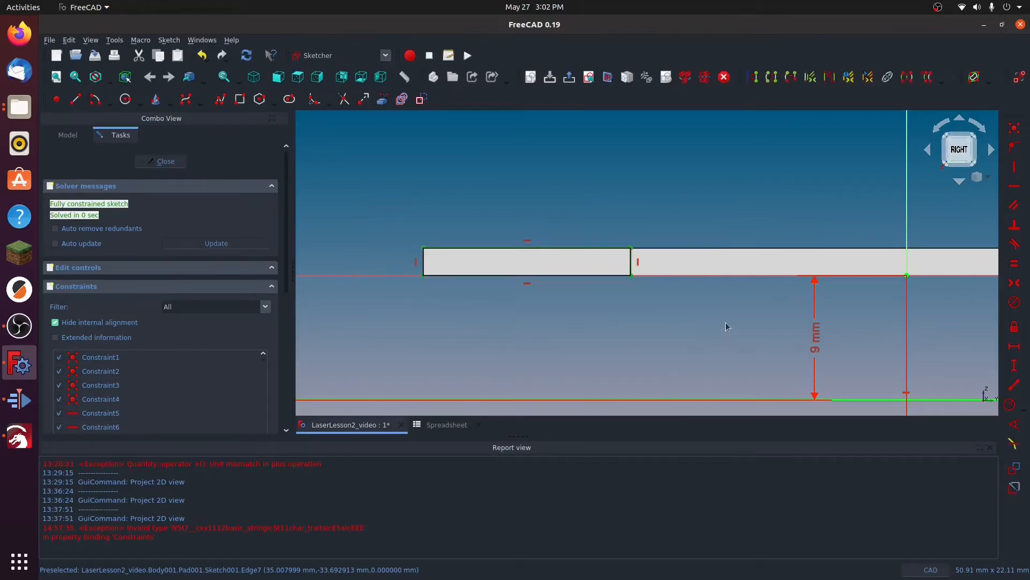
{"action": "key", "text": "Delete"}
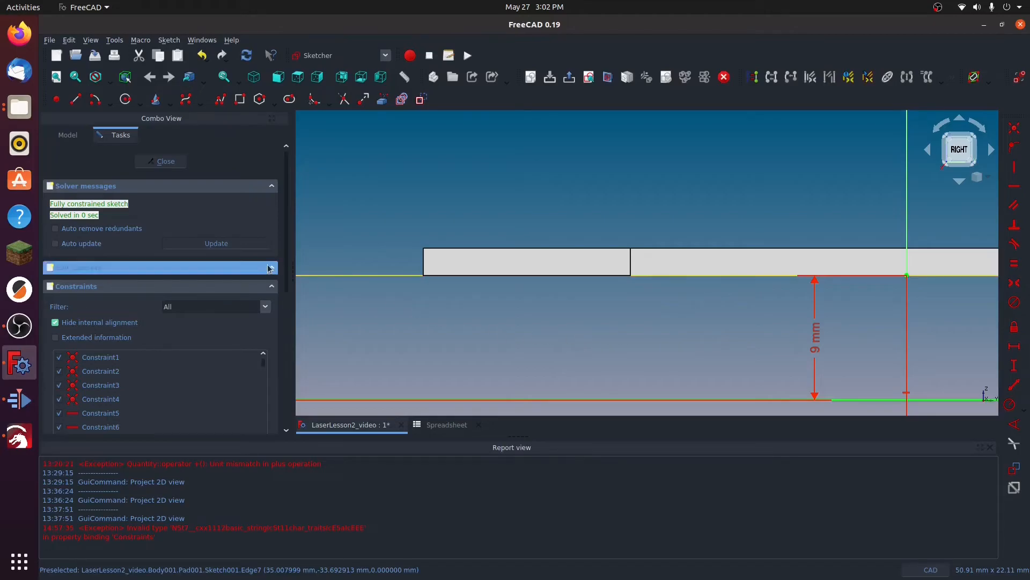
Step: Hide the Bottom body and link the four corners of the binder's left tab outline as external geometry
{"action": "left_click", "coordinate": [67, 135]}
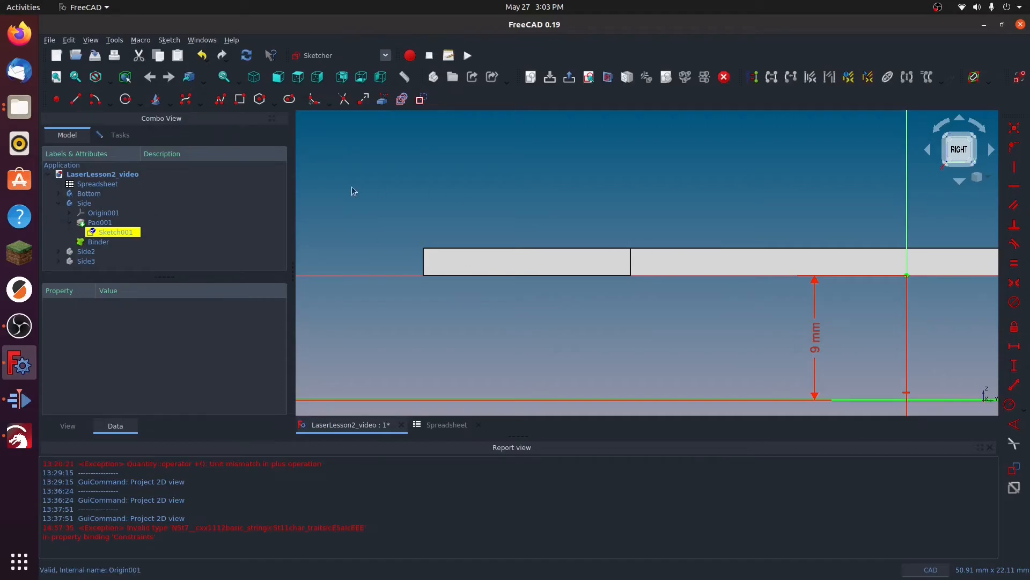
{"action": "left_click", "coordinate": [85, 195]}
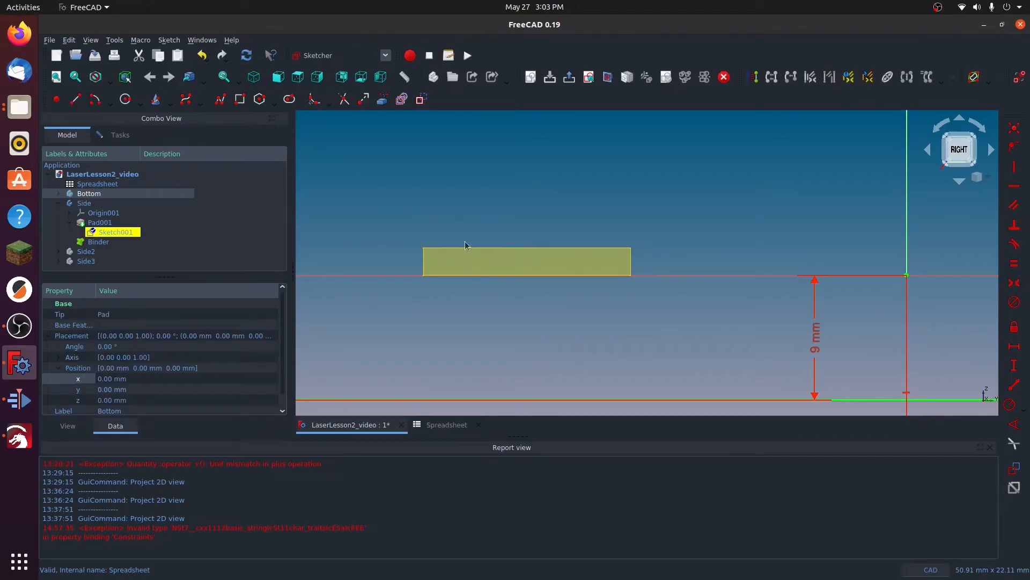
{"action": "left_click", "coordinate": [383, 100]}
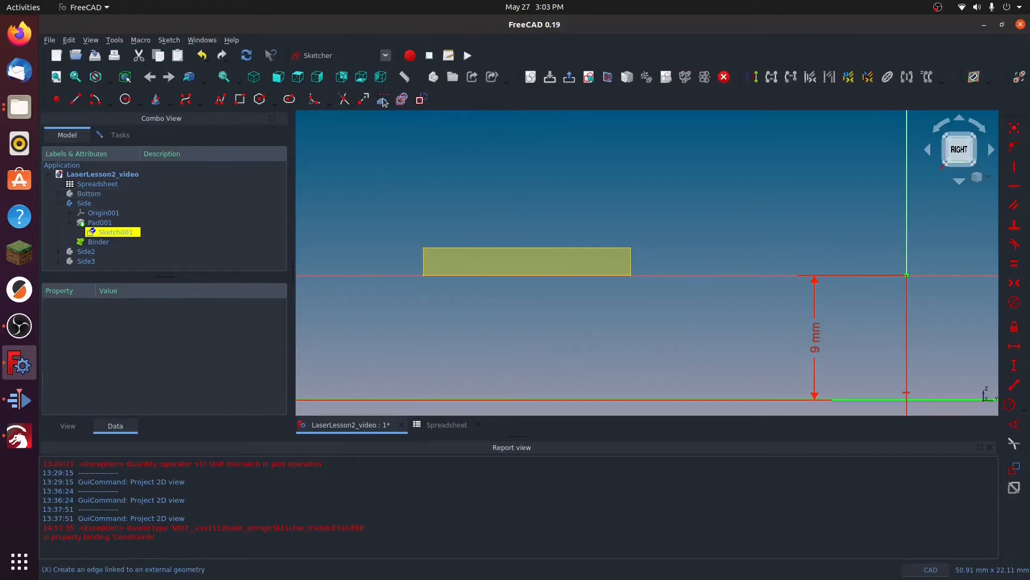
{"action": "scroll", "coordinate": [424, 250], "scroll_direction": "up", "scroll_amount": 5}
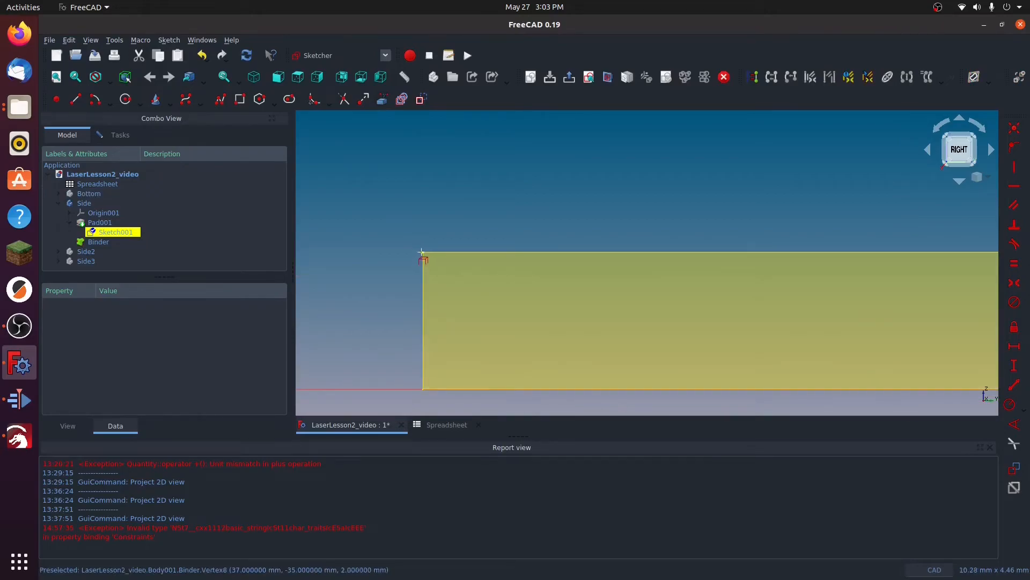
{"action": "left_click", "coordinate": [422, 252]}
{"action": "scroll", "coordinate": [411, 221], "scroll_direction": "down", "scroll_amount": 4}
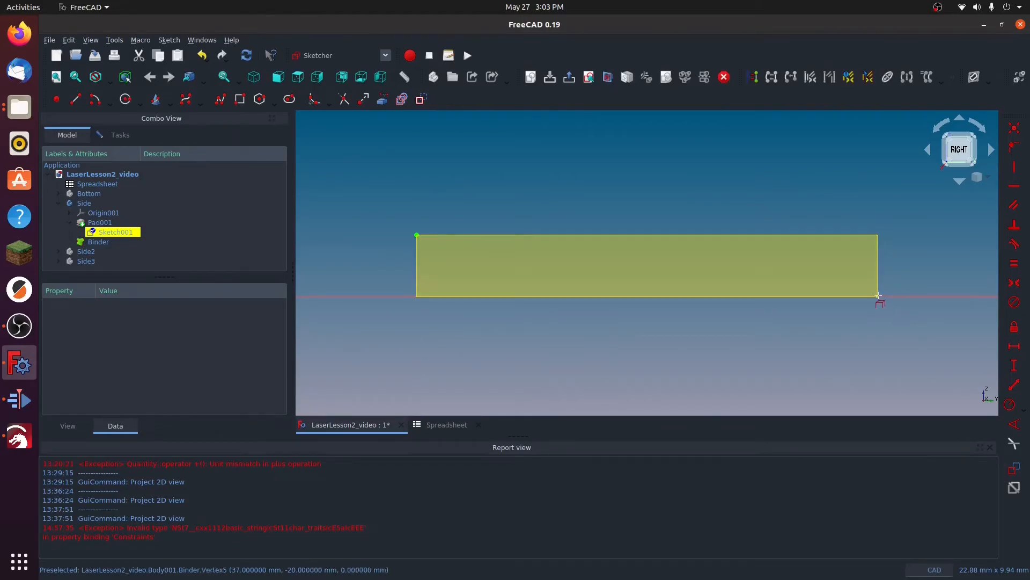
{"action": "left_click", "coordinate": [877, 296]}
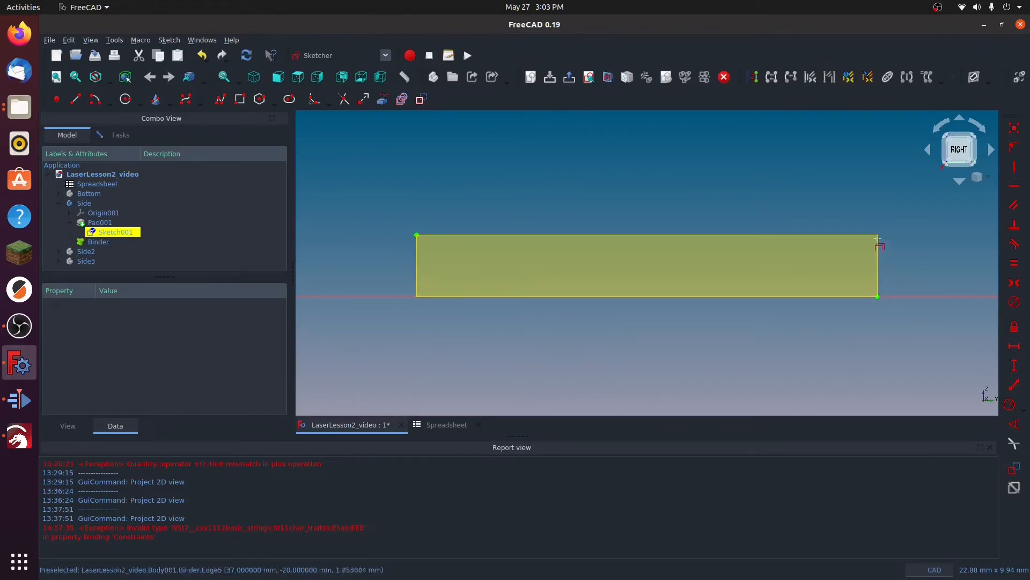
{"action": "left_click", "coordinate": [878, 235]}
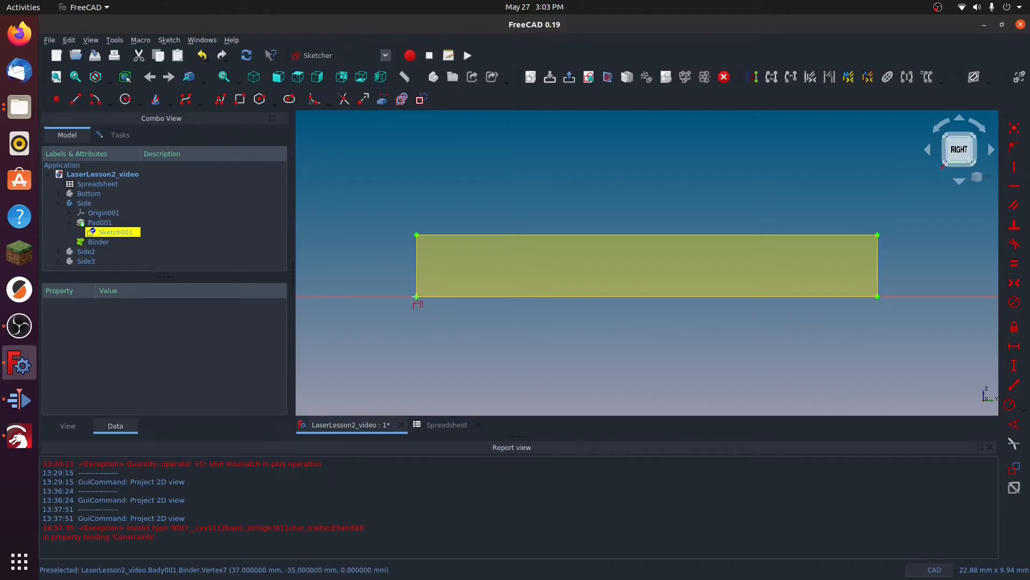
{"action": "left_click", "coordinate": [416, 296]}
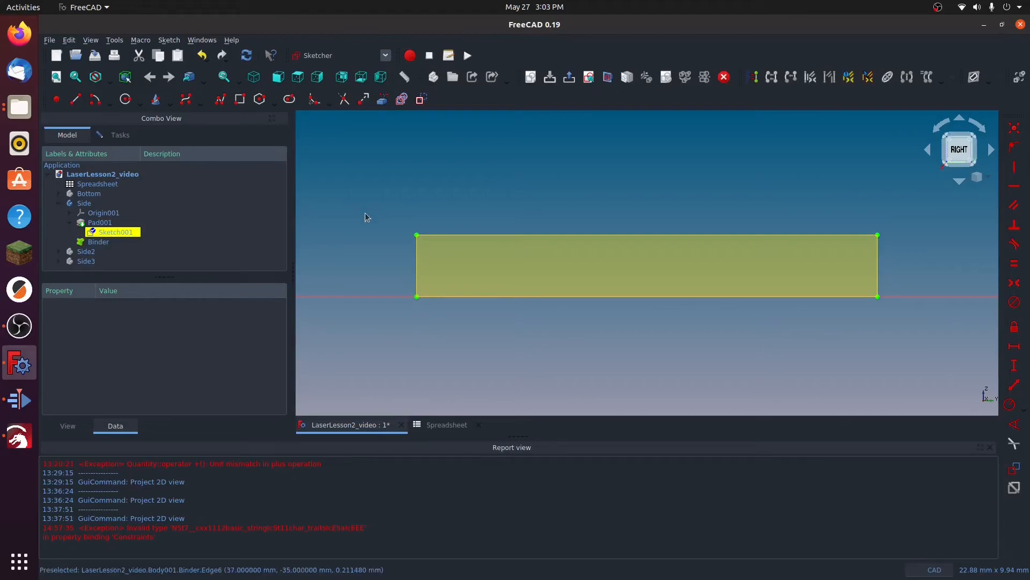
Step: Sketch a rectangle about 16.2 by 3.1 mm around the left tab outline
{"action": "left_click", "coordinate": [240, 100]}
{"action": "left_click", "coordinate": [408, 221]}
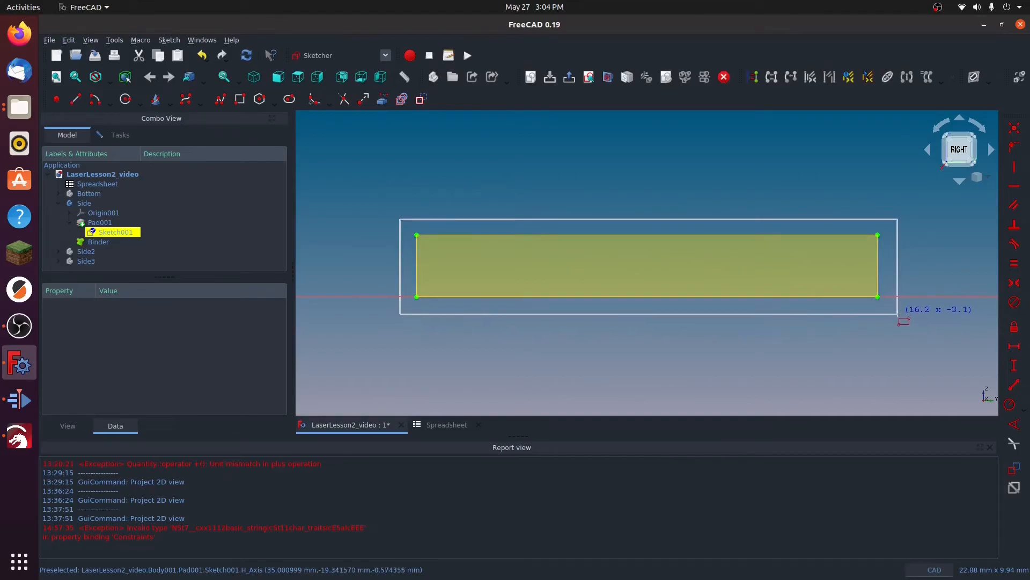
{"action": "left_click", "coordinate": [898, 314]}
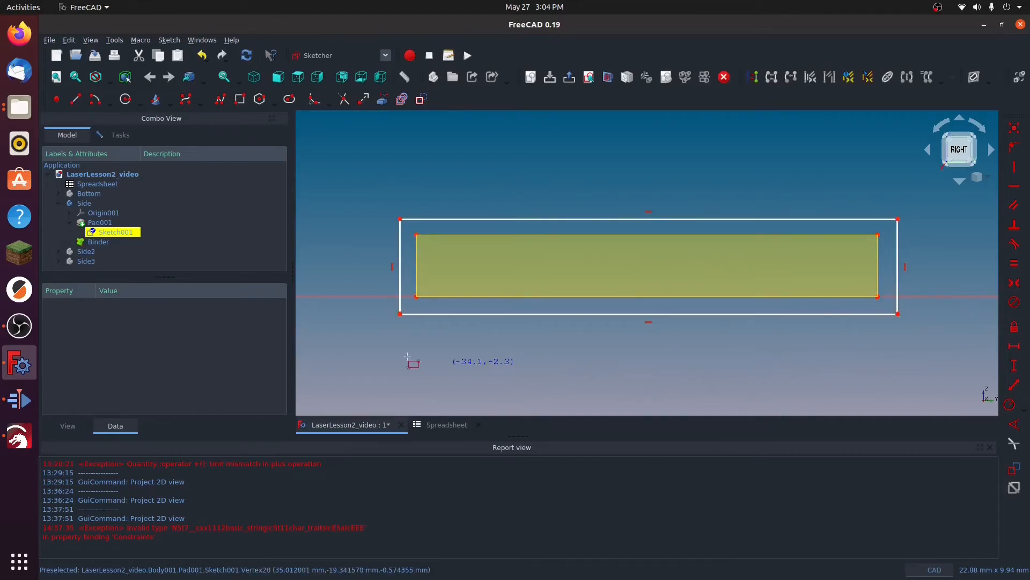
{"action": "key", "text": "Escape"}
Step: Constrain the horizontal distance between the upper-left corners of the rectangle and the tab outline to Spreadsheet.OffsetFactor, and place its dimension above the rectangle
{"action": "left_click", "coordinate": [400, 219]}
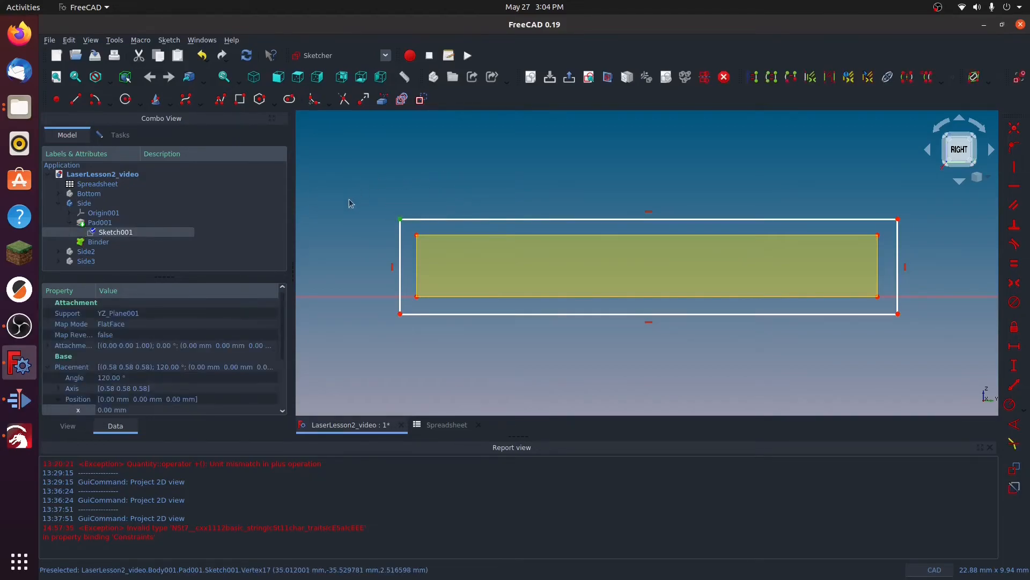
{"action": "left_click", "coordinate": [417, 235]}
{"action": "left_click", "coordinate": [1014, 346]}
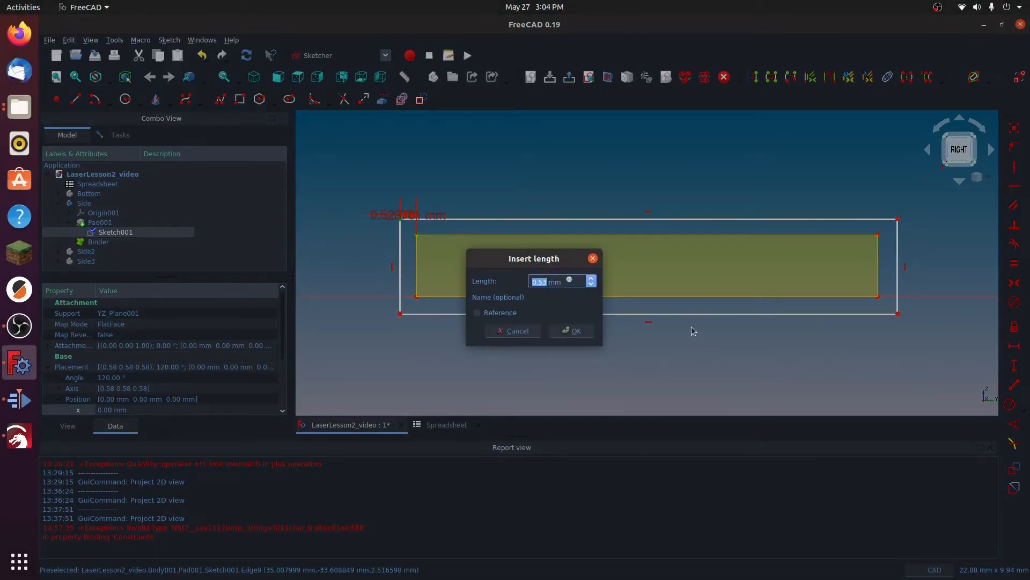
{"action": "left_click", "coordinate": [570, 281]}
{"action": "left_click", "coordinate": [569, 280]}
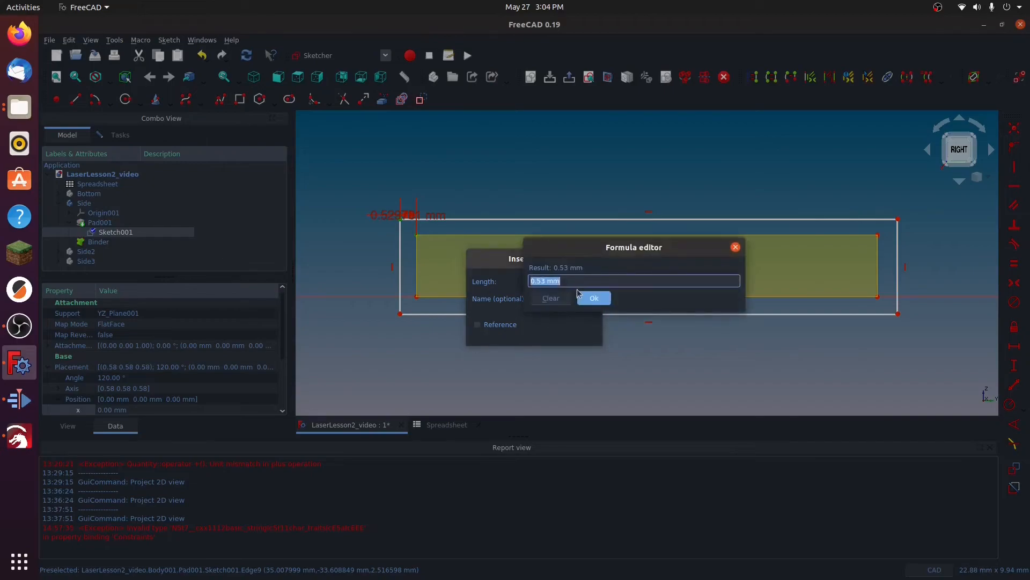
{"action": "type", "text": "spr"}
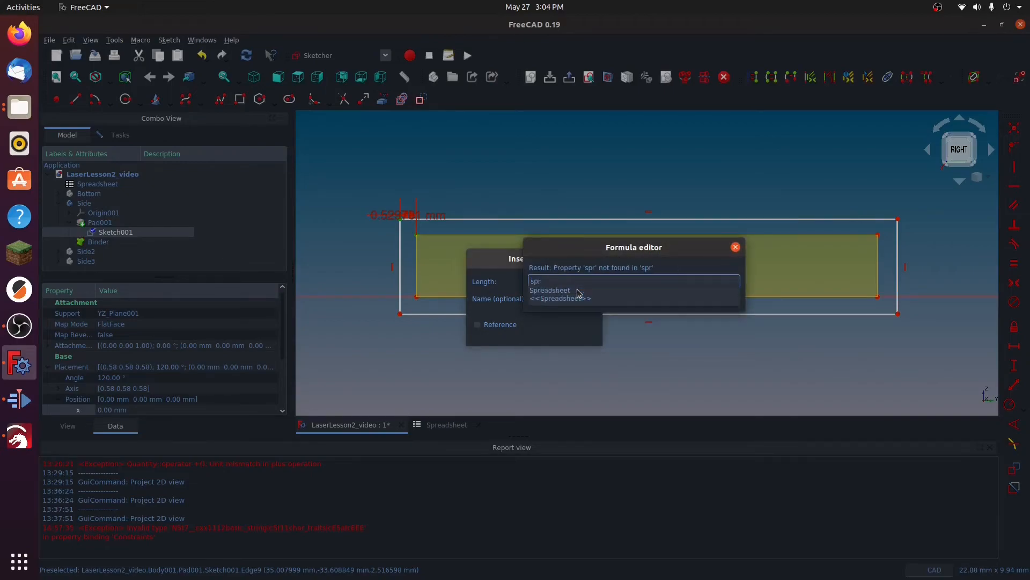
{"action": "left_click", "coordinate": [564, 289]}
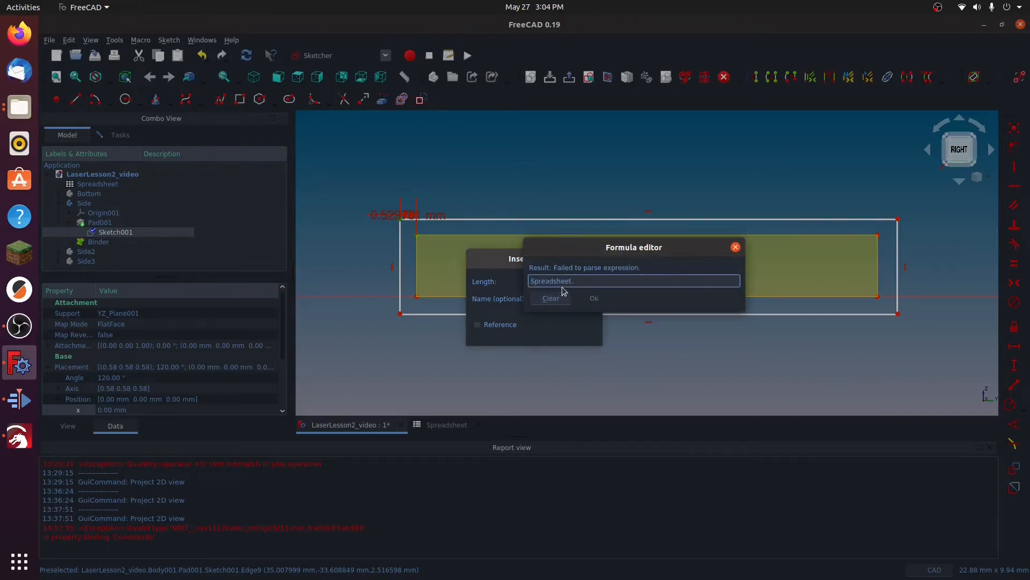
{"action": "type", "text": "of"}
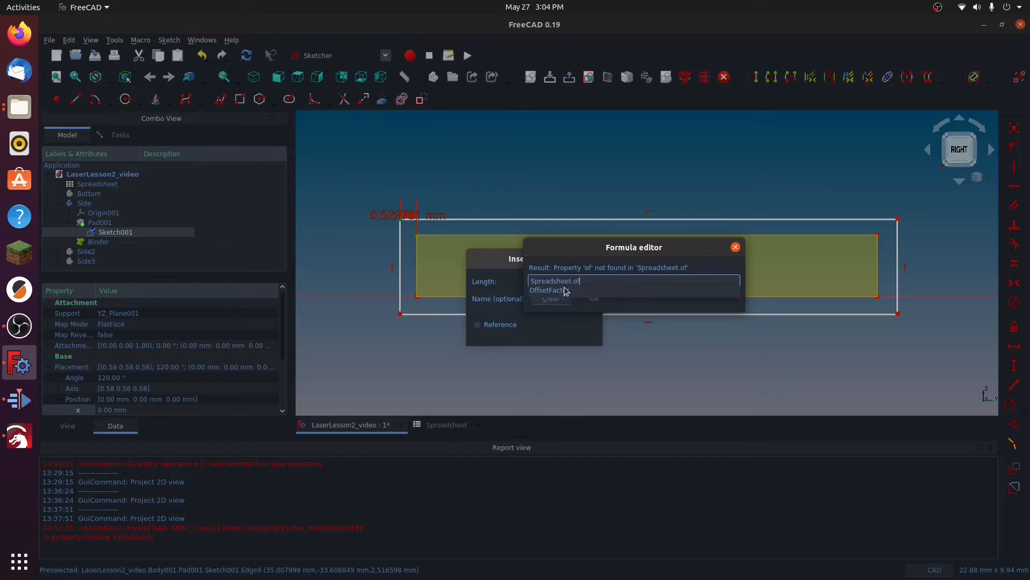
{"action": "left_click", "coordinate": [565, 290]}
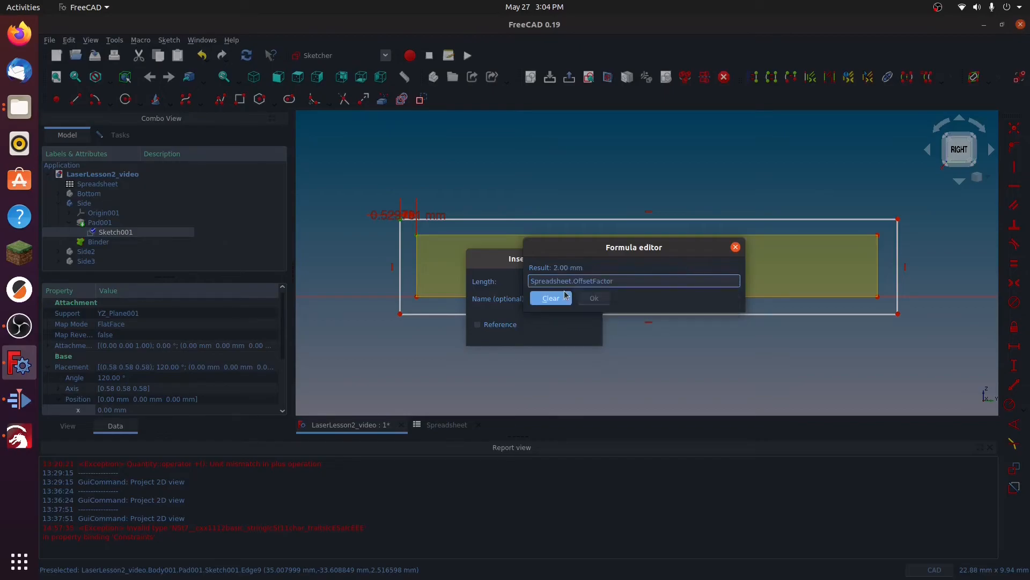
{"action": "left_click", "coordinate": [599, 303]}
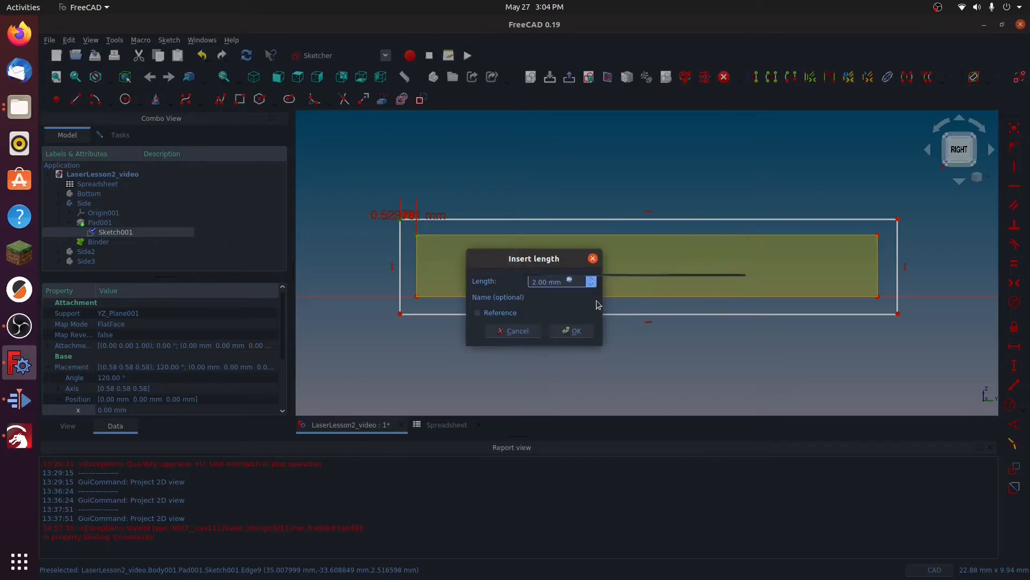
{"action": "left_click", "coordinate": [572, 331]}
{"action": "left_click_drag", "start_coordinate": [379, 221], "coordinate": [376, 170]}
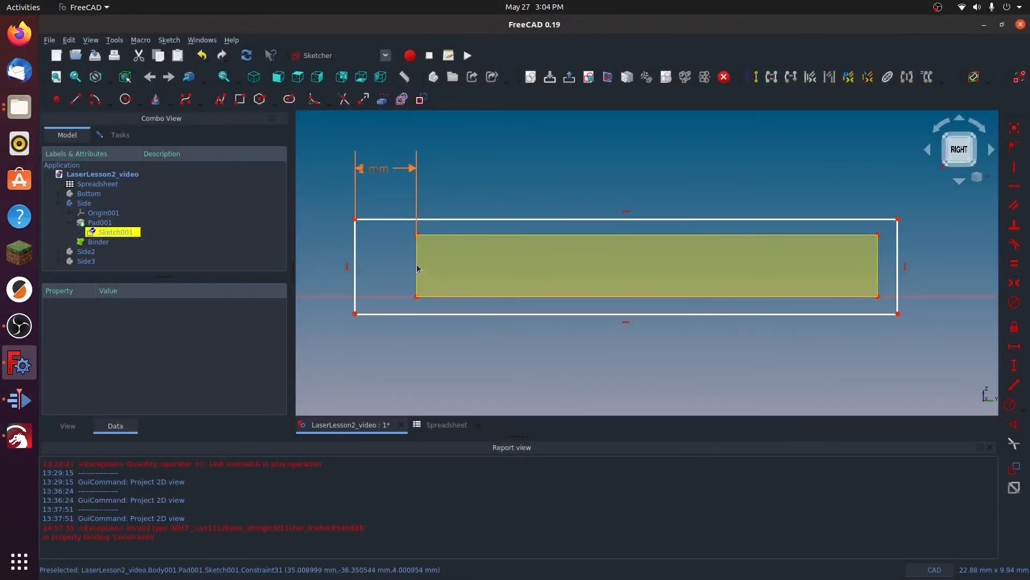
Step: Constrain the vertical distance between the two upper-left corners to Spreadsheet.OffsetFactor and shift the horizontal dimension's label clear of it
{"action": "left_click", "coordinate": [355, 219]}
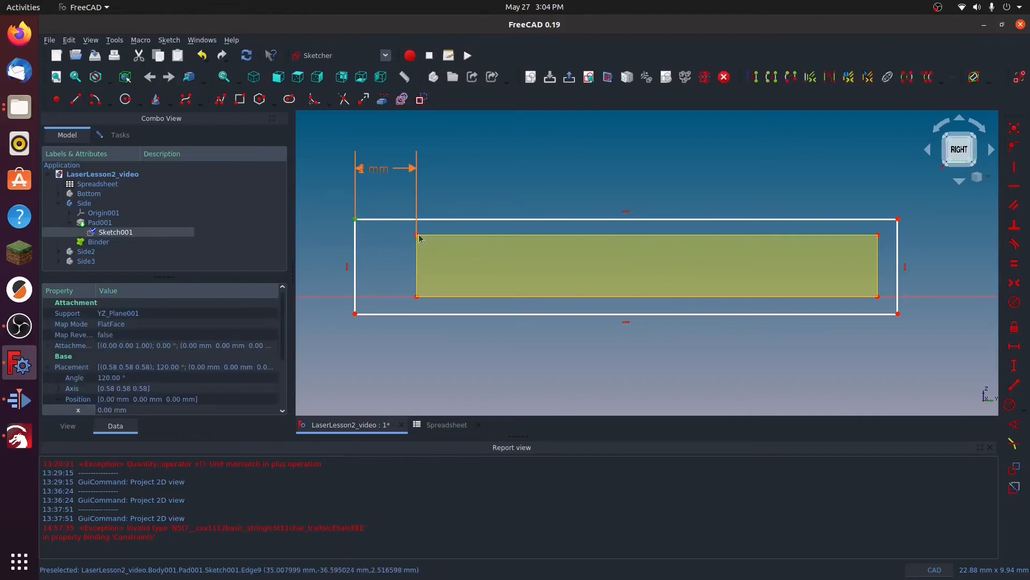
{"action": "left_click", "coordinate": [418, 236]}
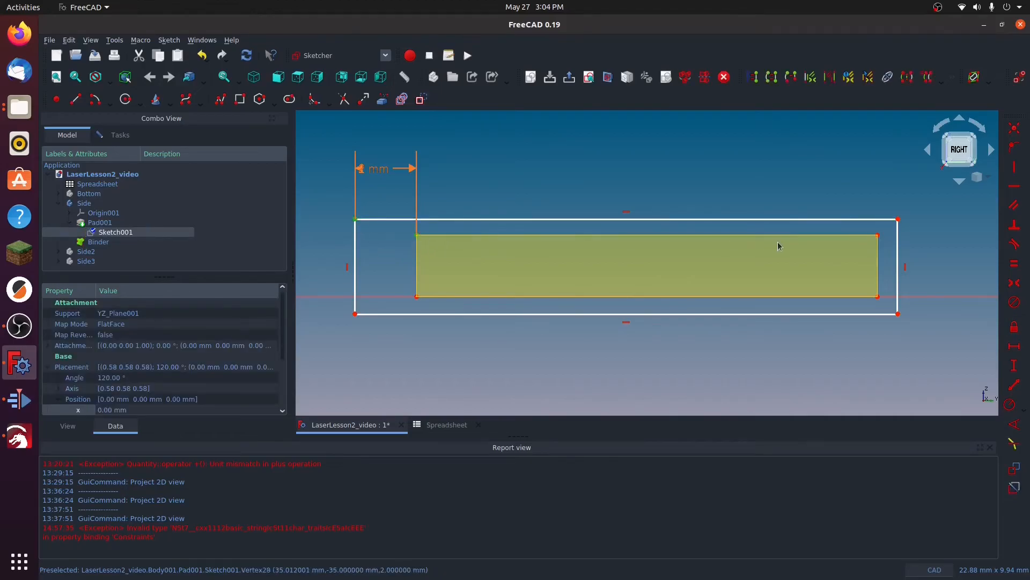
{"action": "left_click", "coordinate": [1013, 370]}
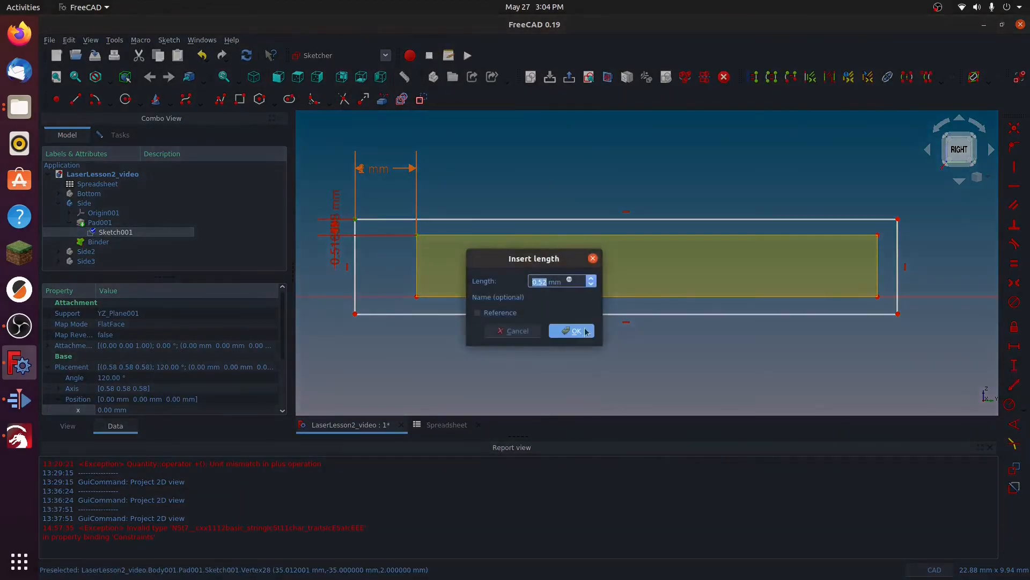
{"action": "left_click", "coordinate": [570, 281]}
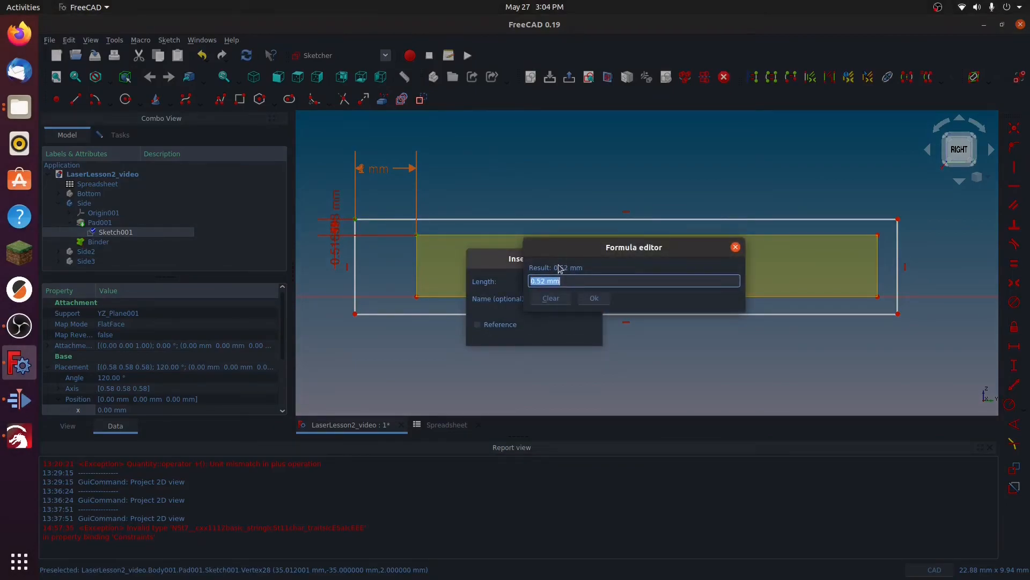
{"action": "type", "text": "sp"}
{"action": "left_click", "coordinate": [570, 290]}
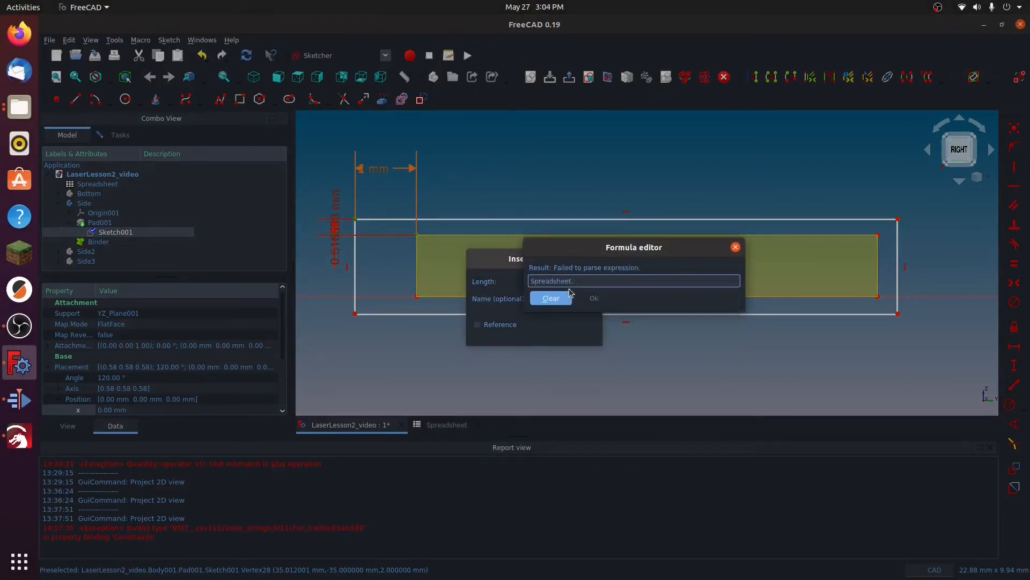
{"action": "type", "text": "of"}
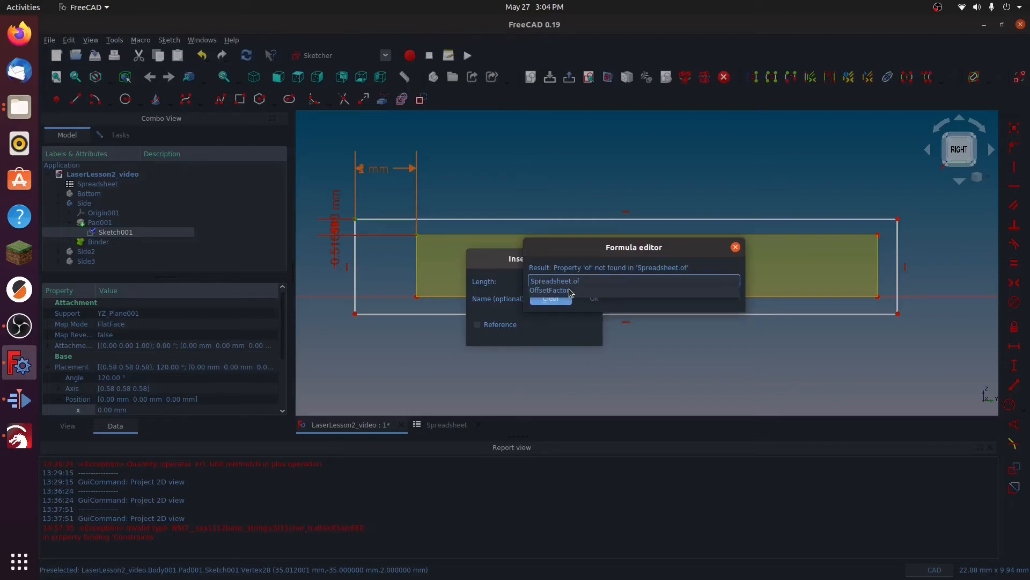
{"action": "left_click", "coordinate": [570, 289]}
{"action": "left_click", "coordinate": [589, 297]}
{"action": "left_click", "coordinate": [575, 333]}
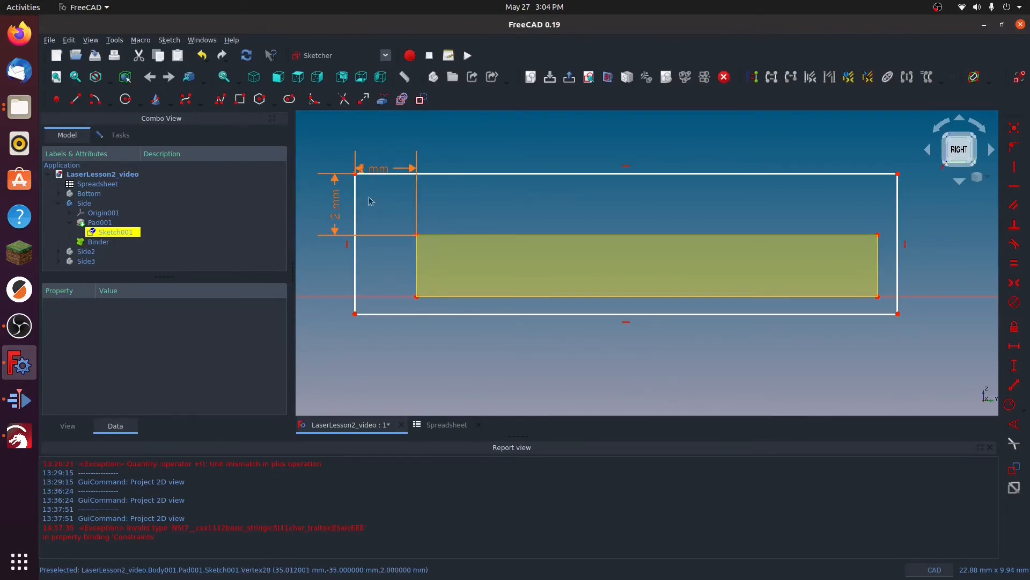
{"action": "left_click_drag", "start_coordinate": [381, 168], "coordinate": [494, 165]}
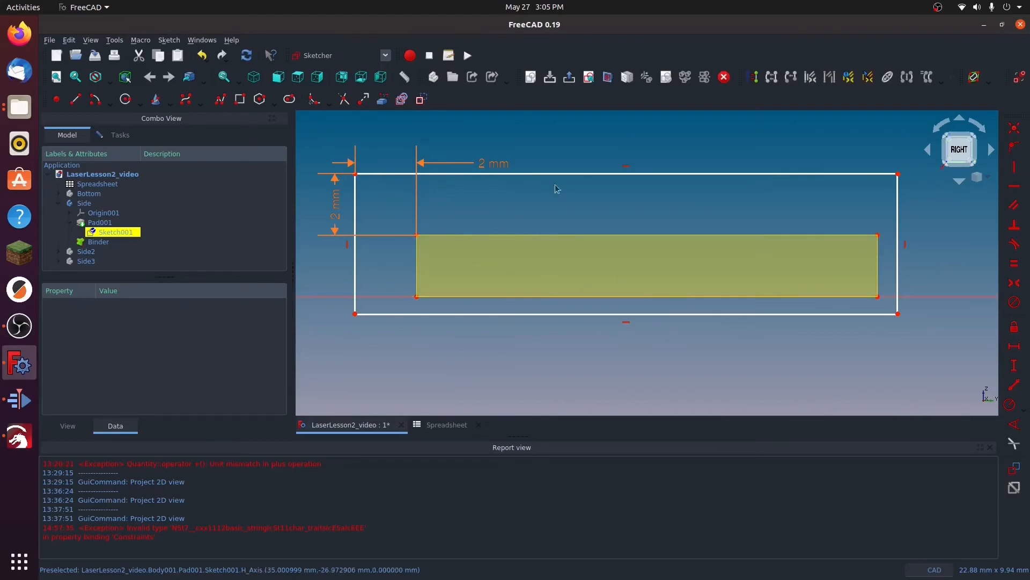
Step: Constrain the horizontal distance between the two lower-right corners to Spreadsheet.OffsetFactor and place its dimension below the rectangle
{"action": "left_click", "coordinate": [878, 296]}
{"action": "left_click", "coordinate": [898, 313]}
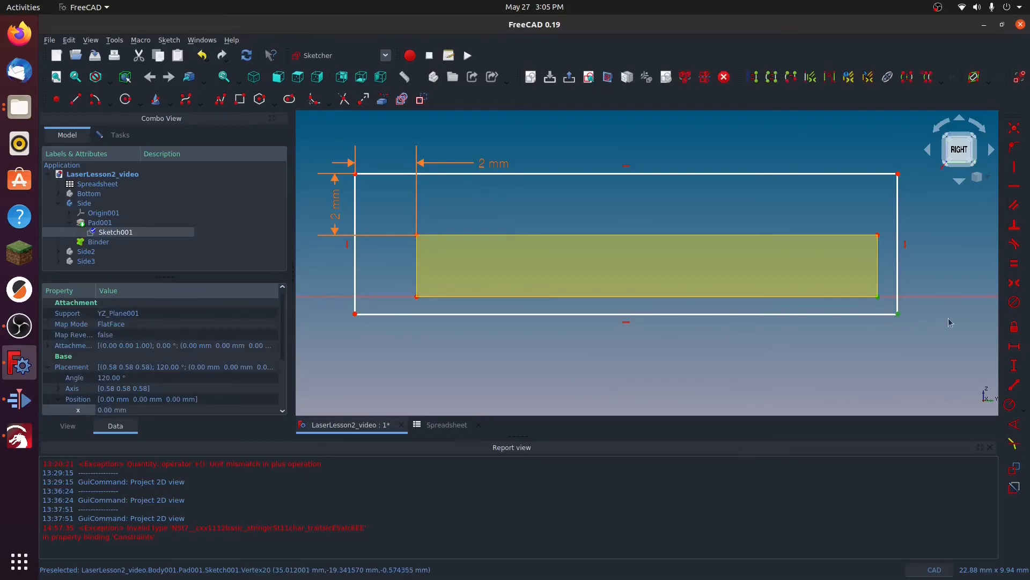
{"action": "left_click", "coordinate": [1015, 365]}
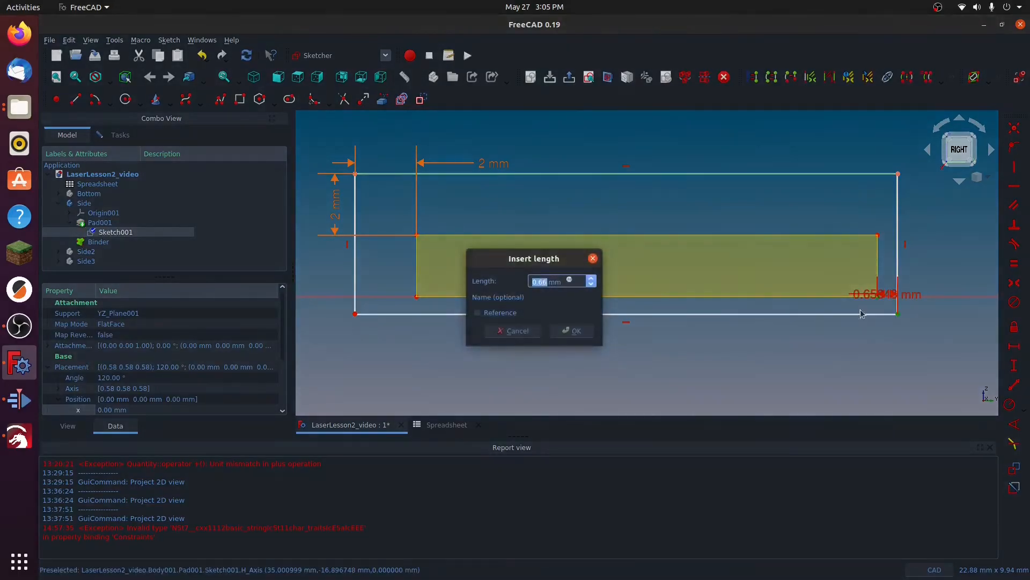
{"action": "left_click", "coordinate": [570, 279]}
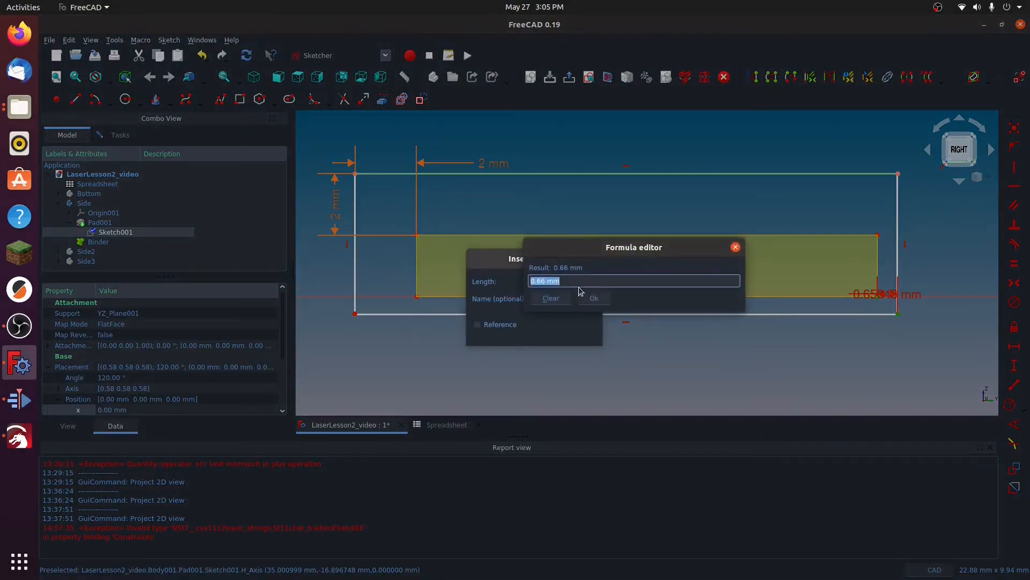
{"action": "type", "text": "s"}
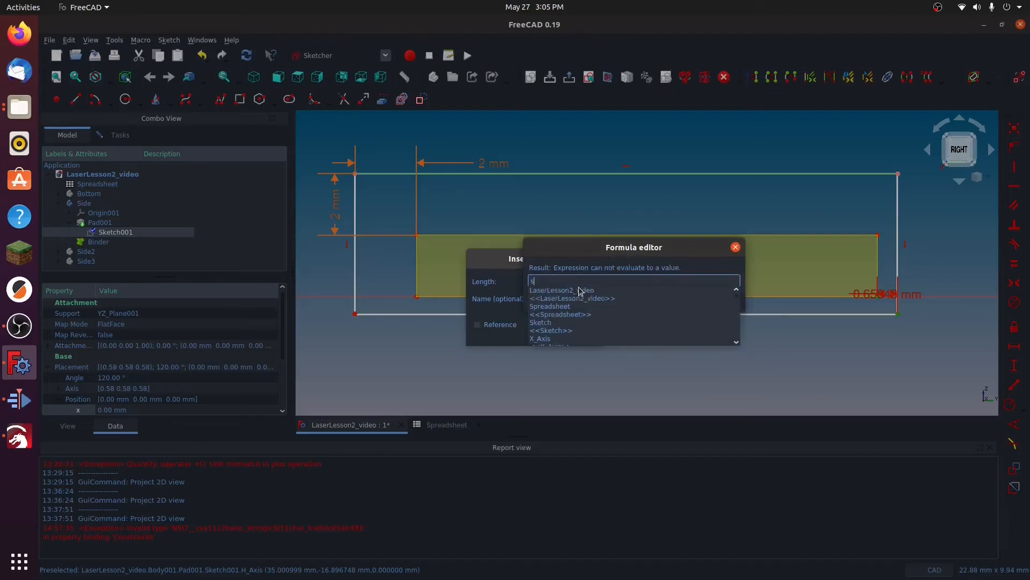
{"action": "type", "text": "p"}
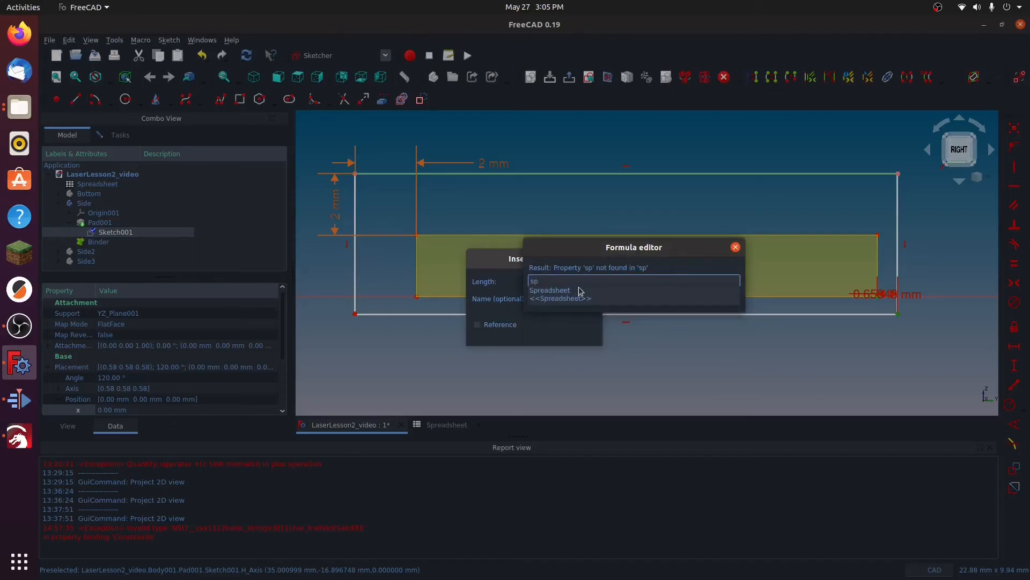
{"action": "left_click", "coordinate": [579, 290]}
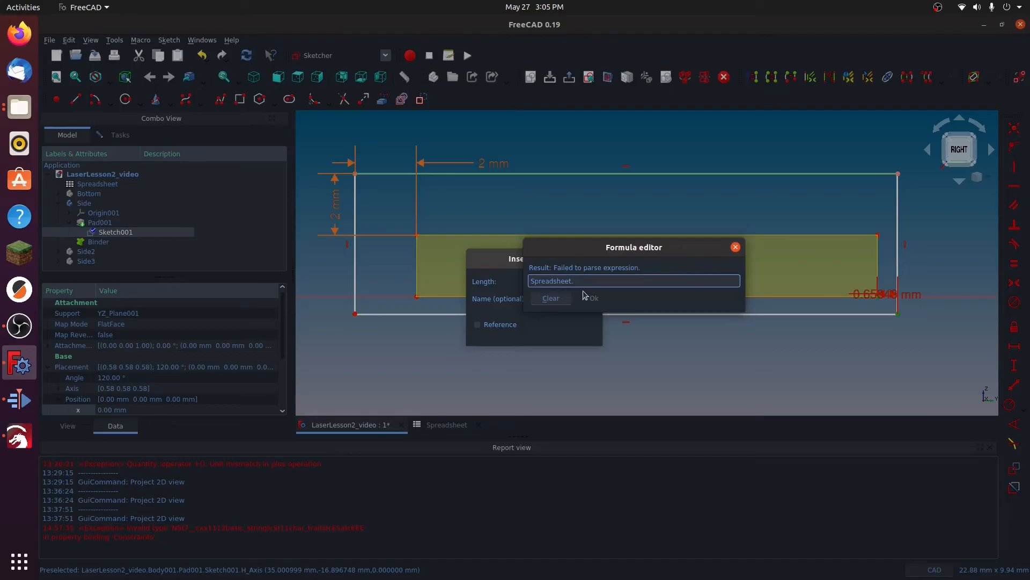
{"action": "type", "text": "off"}
{"action": "left_click", "coordinate": [571, 290]}
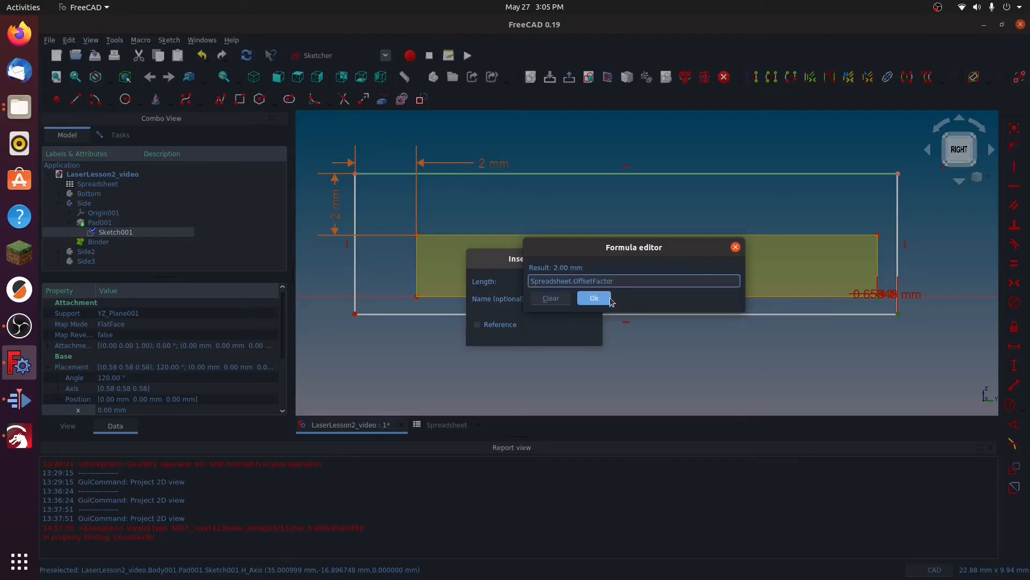
{"action": "left_click", "coordinate": [594, 297]}
{"action": "left_click", "coordinate": [576, 332]}
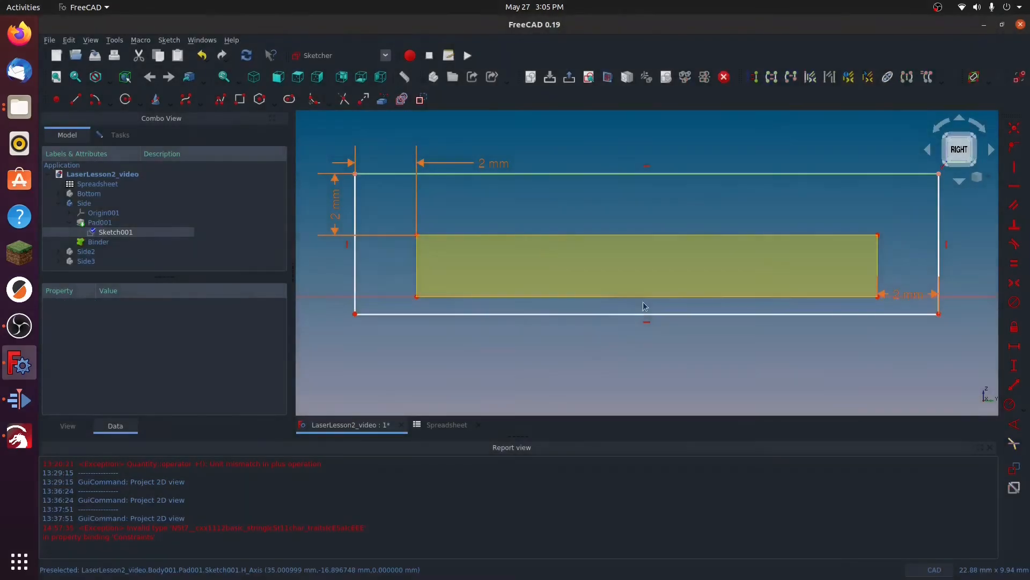
{"action": "left_click_drag", "start_coordinate": [917, 365], "coordinate": [817, 352]}
Step: Constrain the vertical distance between the lower-right corners of the tab outline and the rectangle to Spreadsheet.OffsetFactor
{"action": "left_click", "coordinate": [878, 297]}
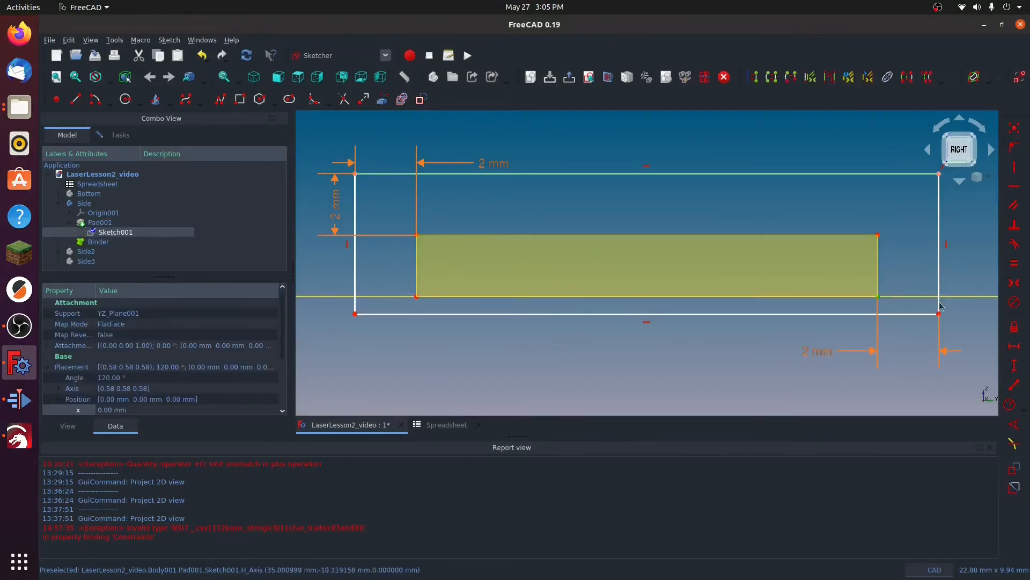
{"action": "left_click", "coordinate": [939, 313]}
{"action": "left_click", "coordinate": [1021, 368]}
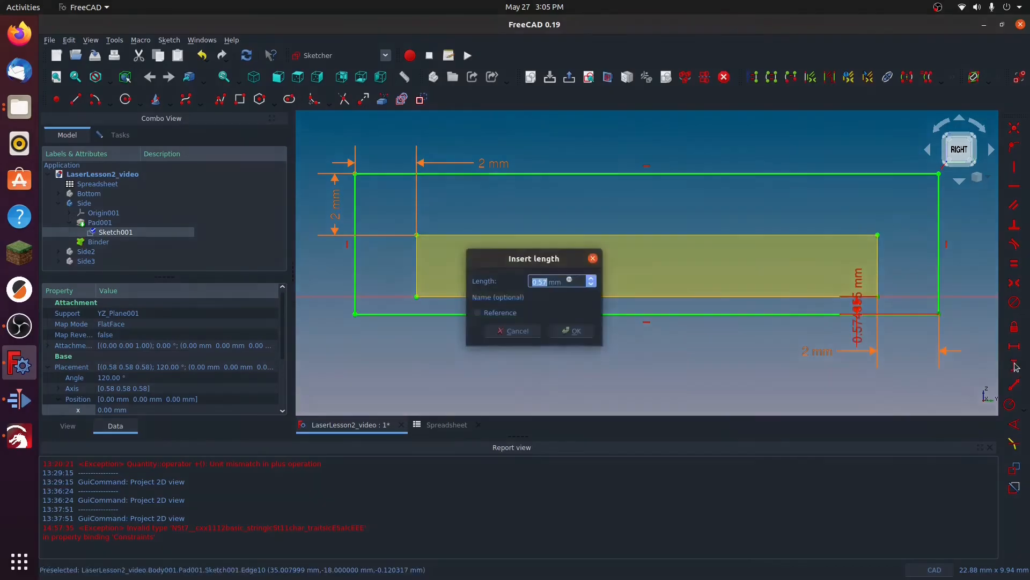
{"action": "left_click", "coordinate": [570, 281]}
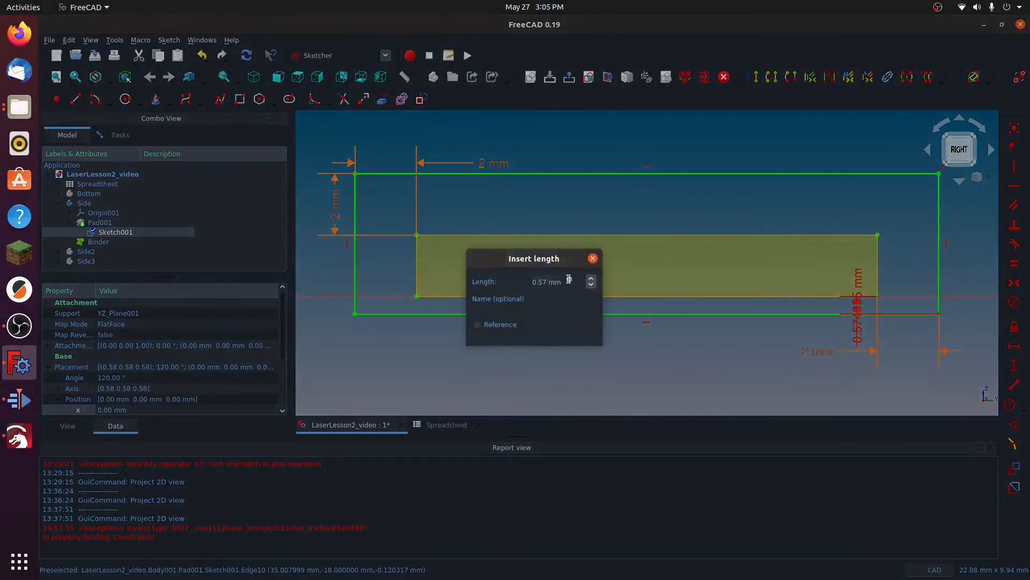
{"action": "type", "text": "sp"}
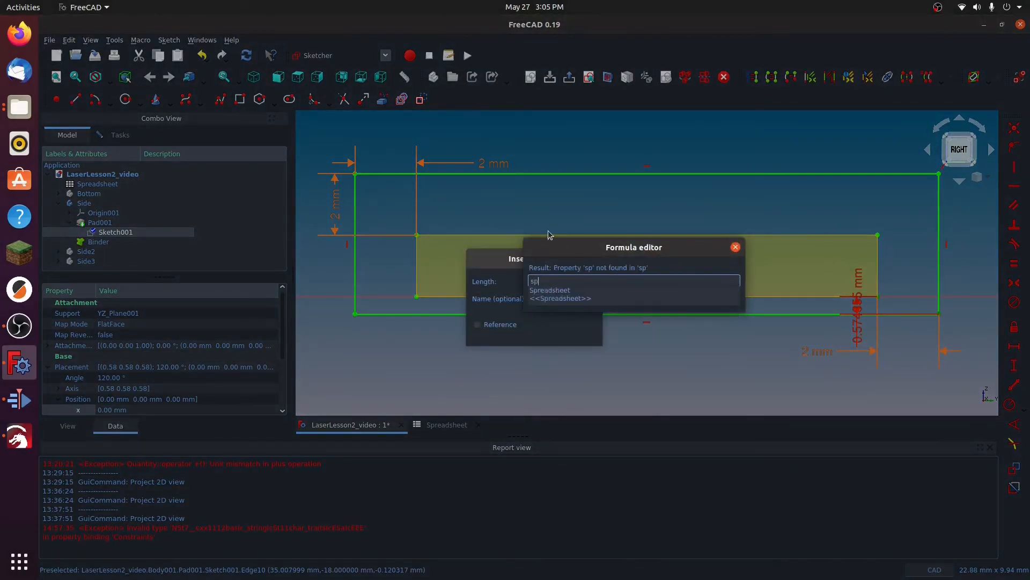
{"action": "left_click", "coordinate": [549, 291]}
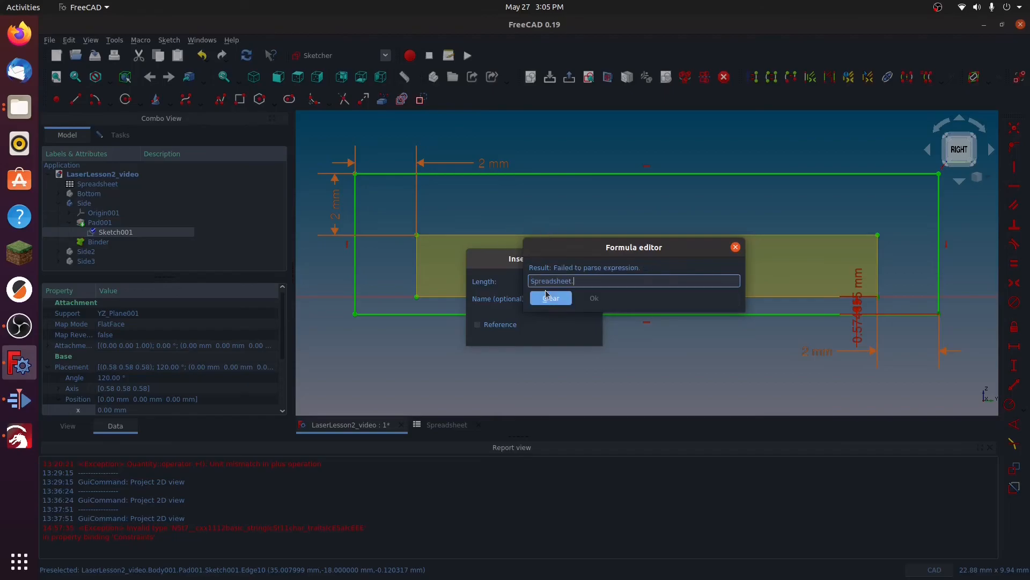
{"action": "type", "text": "off"}
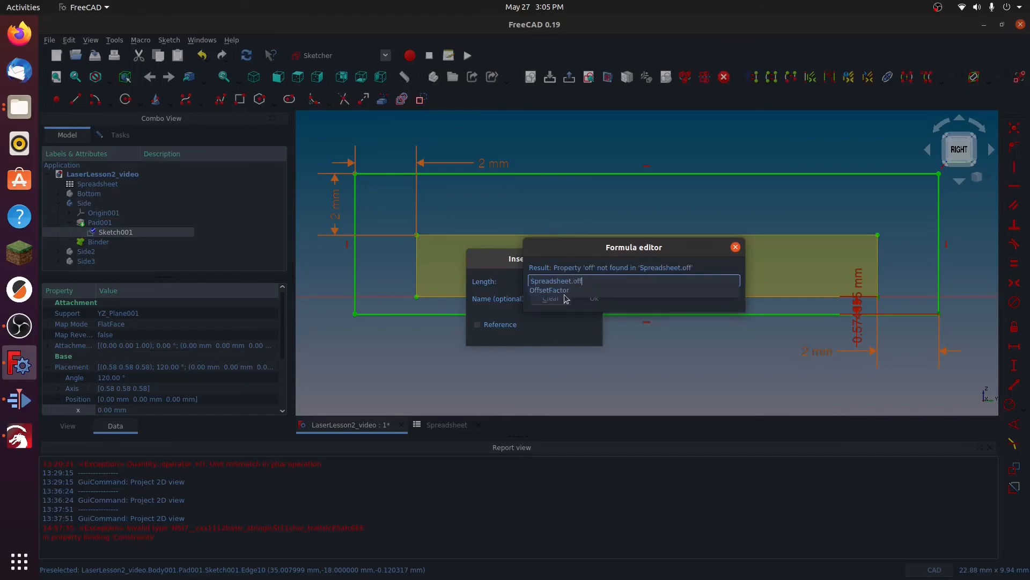
{"action": "left_click", "coordinate": [553, 290]}
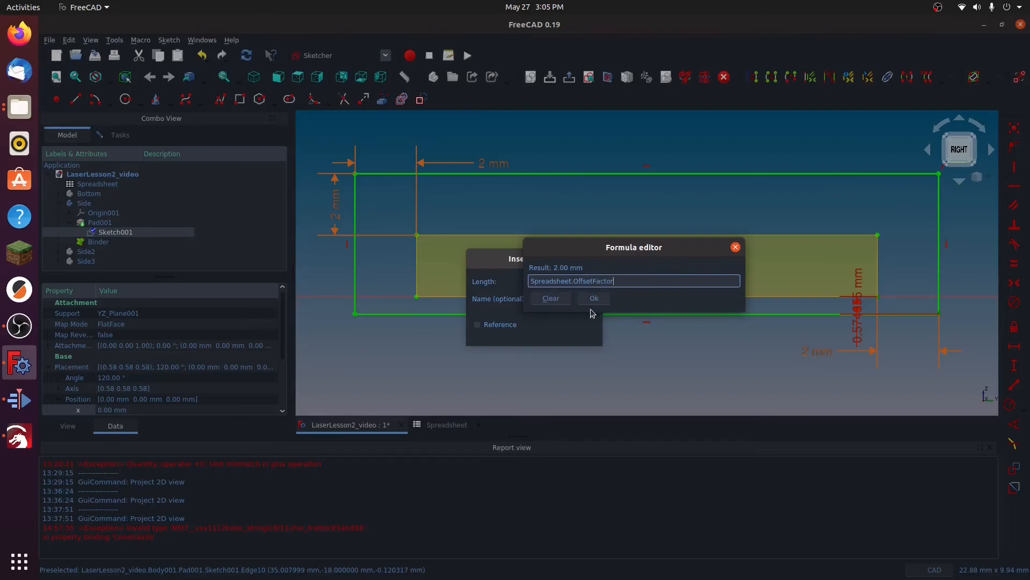
{"action": "left_click", "coordinate": [594, 298]}
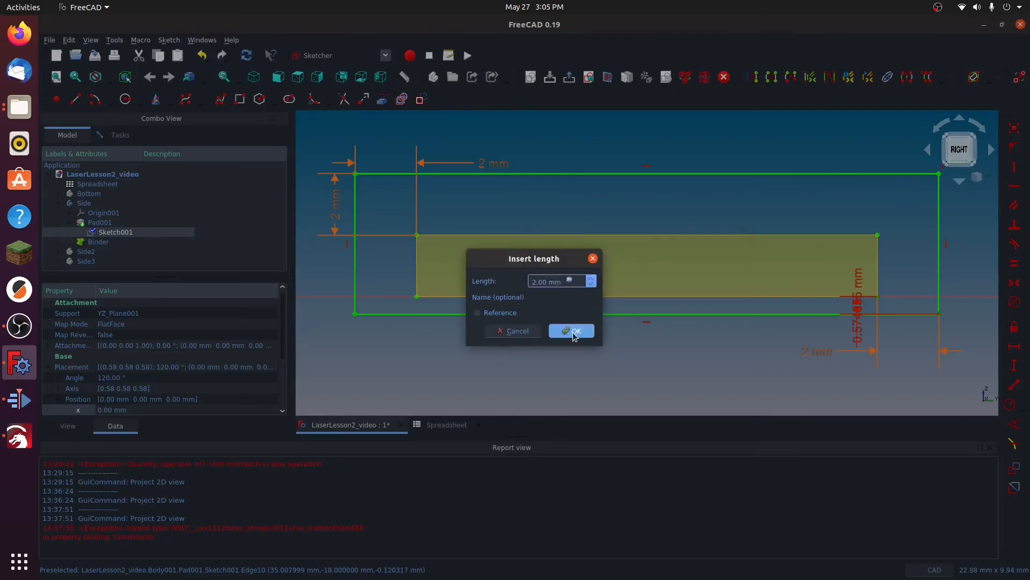
{"action": "left_click", "coordinate": [571, 333]}
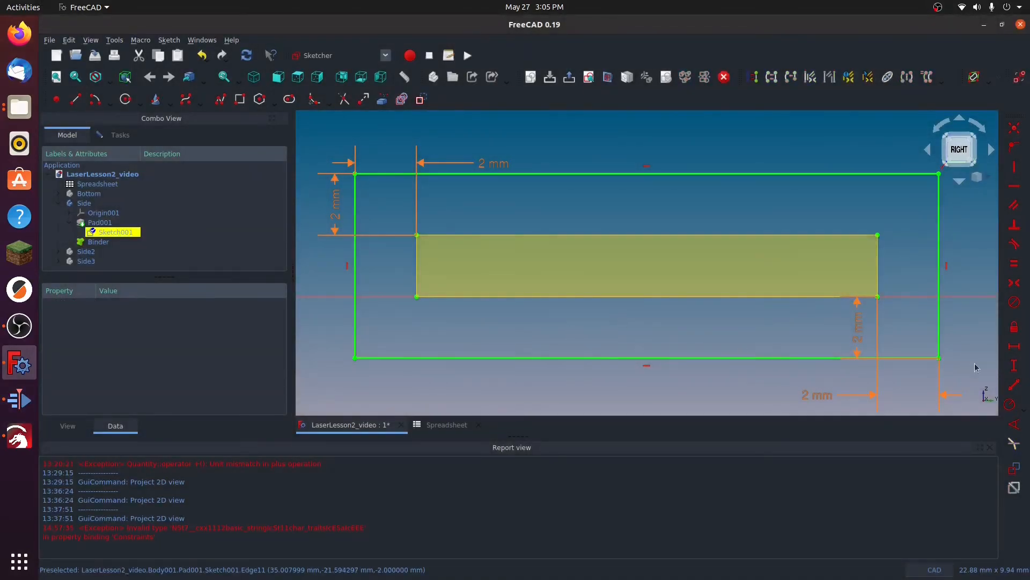
Step: Move the label of the lower-right vertical offset dimension below the slot rectangle and close the sketch
{"action": "scroll", "coordinate": [962, 299], "scroll_direction": "down", "scroll_amount": 4}
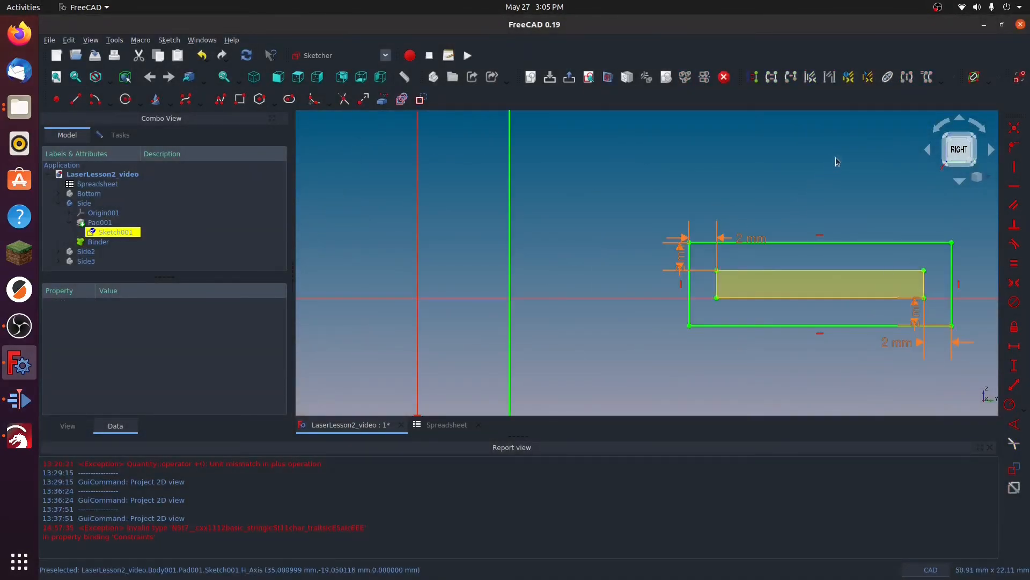
{"action": "middle_click_drag", "start_coordinate": [838, 166], "coordinate": [600, 155]}
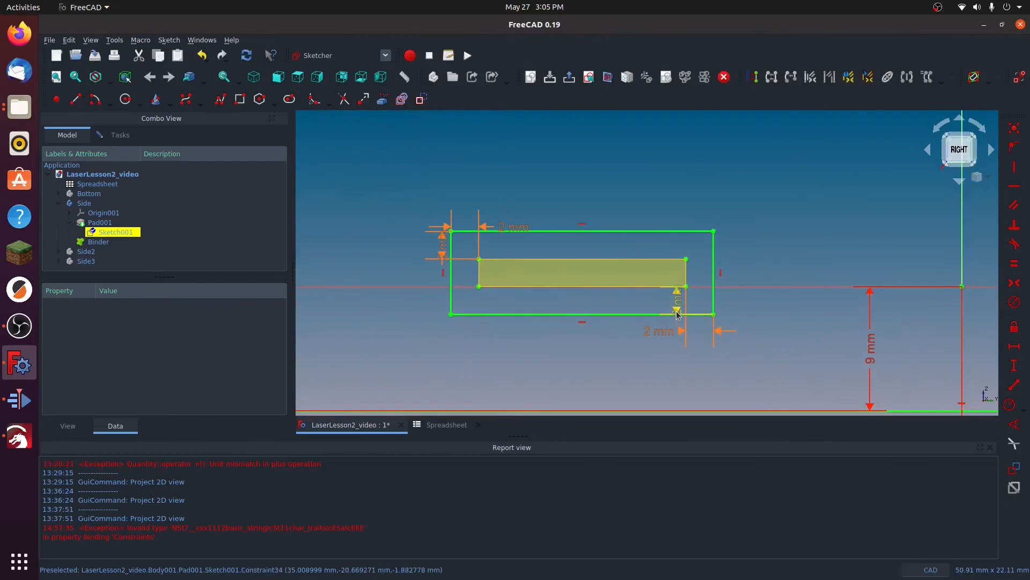
{"action": "mouse_move", "coordinate": [678, 314]}
{"action": "left_mouse_down"}
{"action": "mouse_move", "coordinate": [678, 372]}
{"action": "mouse_move", "coordinate": [654, 374]}
{"action": "mouse_move", "coordinate": [662, 374]}
{"action": "left_mouse_up"}
{"action": "left_click", "coordinate": [570, 77]}
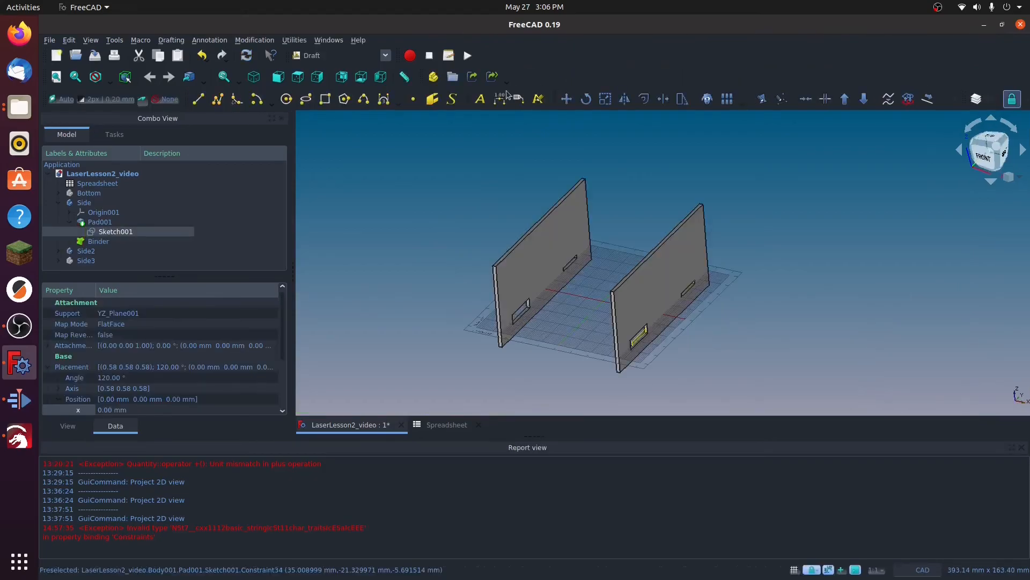
{"action": "scroll", "coordinate": [639, 338], "scroll_direction": "up", "scroll_amount": 6}
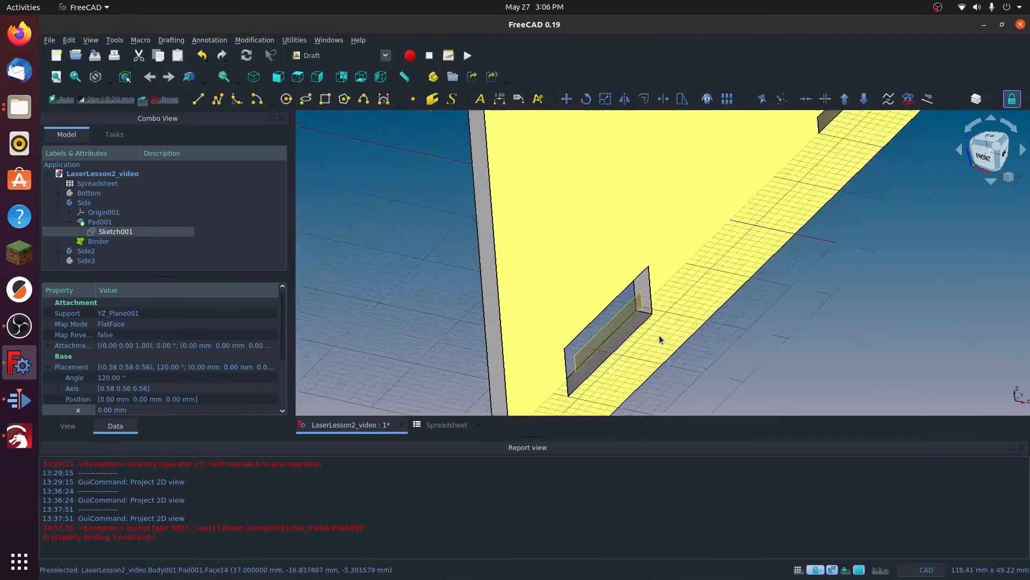
{"action": "scroll", "coordinate": [644, 310], "scroll_direction": "down", "scroll_amount": 6}
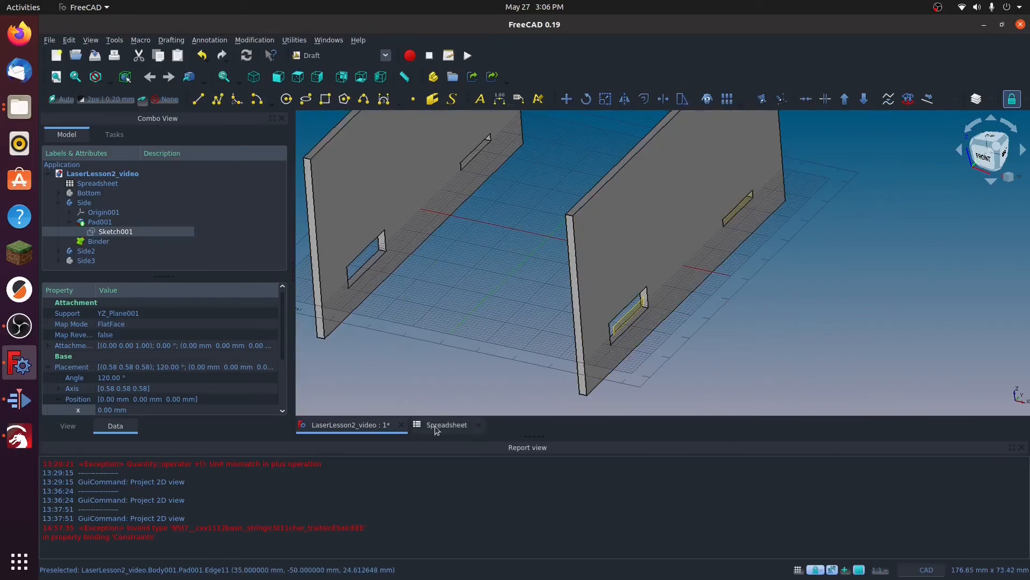
Step: Try an OffsetFactor of 1 mm in the spreadsheet and check the slot gap around the tabs in the 3D model
{"action": "left_click", "coordinate": [448, 426]}
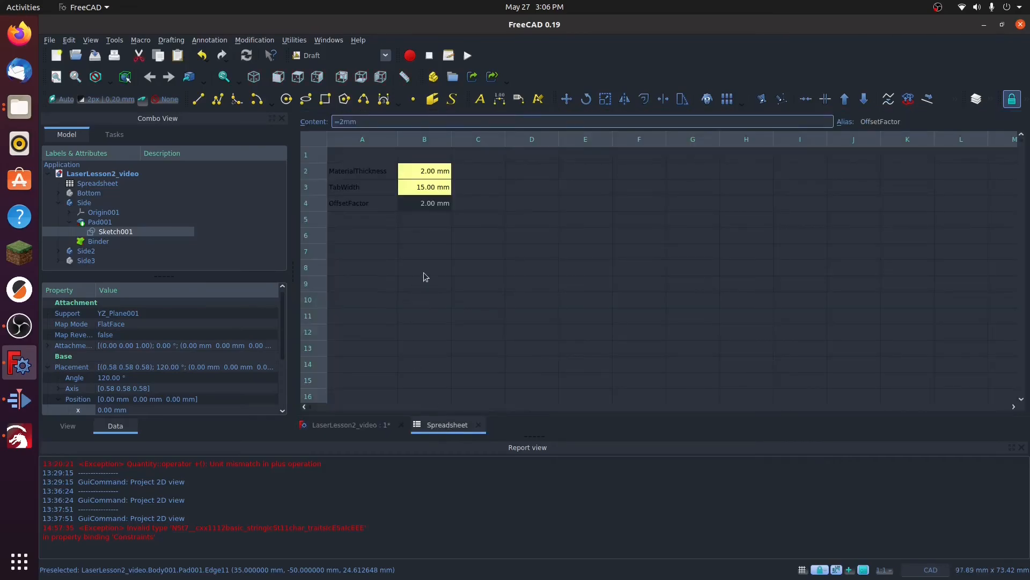
{"action": "left_click", "coordinate": [424, 209]}
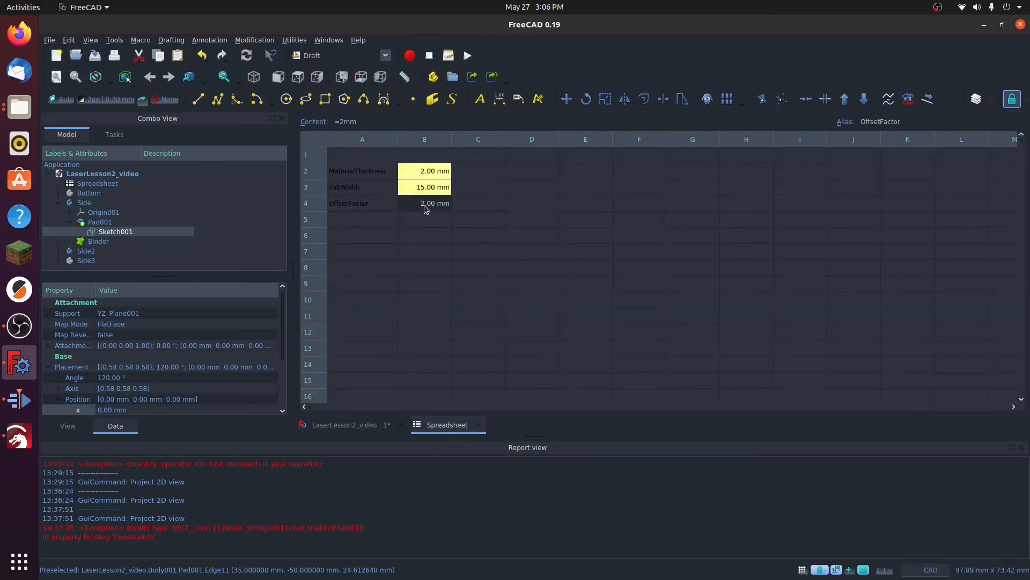
{"action": "double_click", "coordinate": [426, 207]}
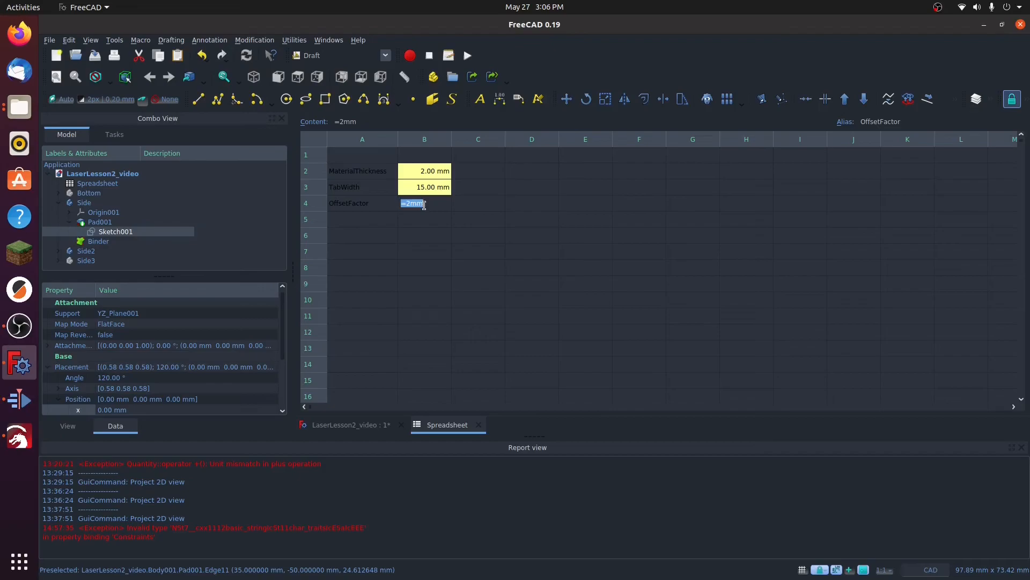
{"action": "type", "text": "1"}
{"action": "key", "text": "Return"}
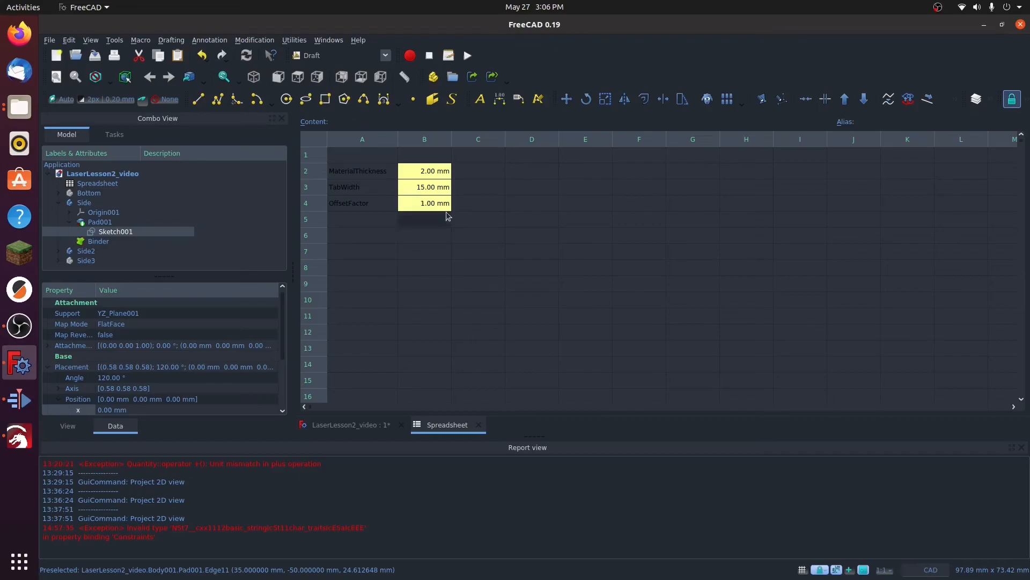
{"action": "left_click", "coordinate": [348, 424]}
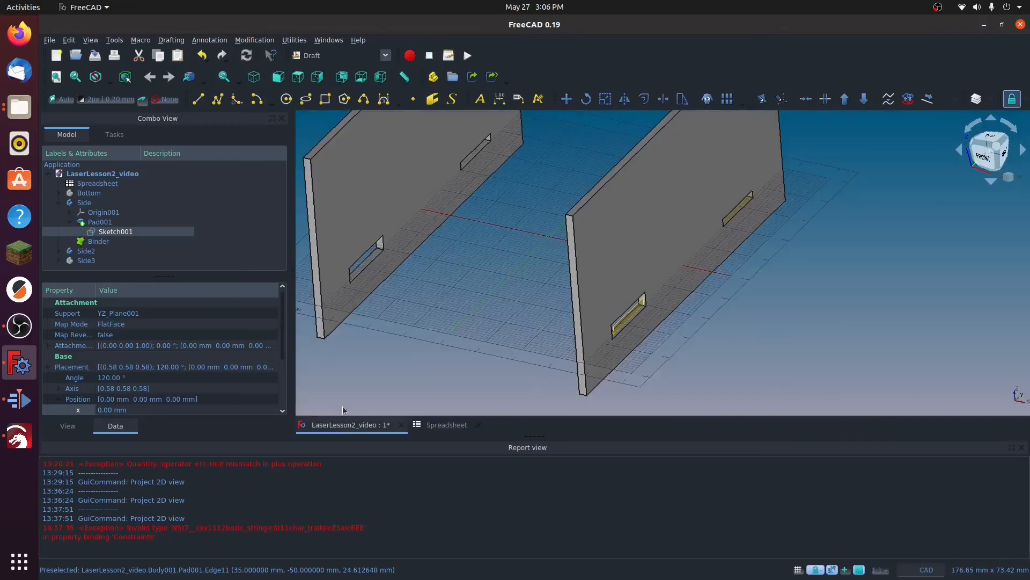
{"action": "scroll", "coordinate": [634, 329], "scroll_direction": "up", "scroll_amount": 5}
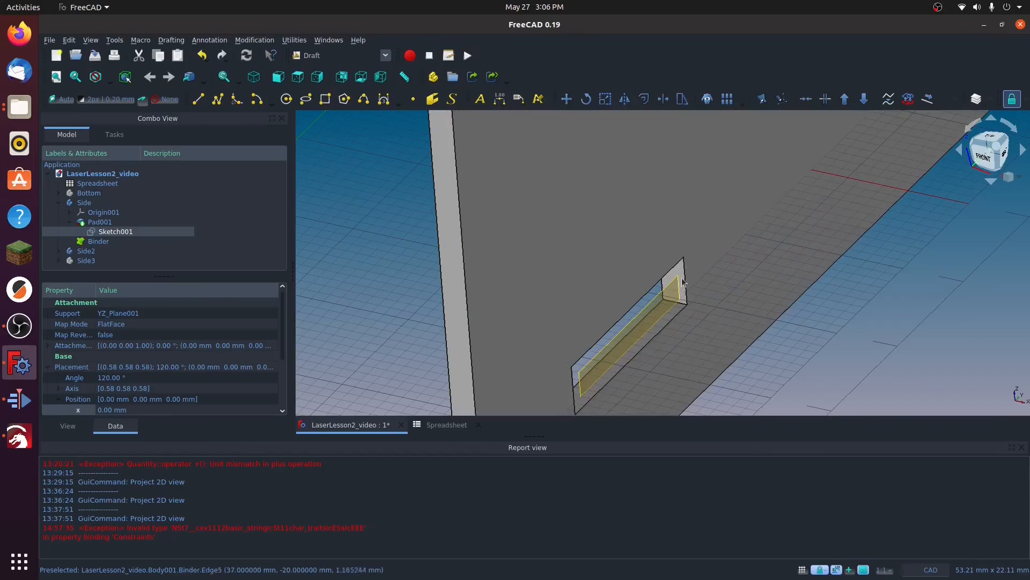
{"action": "scroll", "coordinate": [698, 321], "scroll_direction": "down", "scroll_amount": 4}
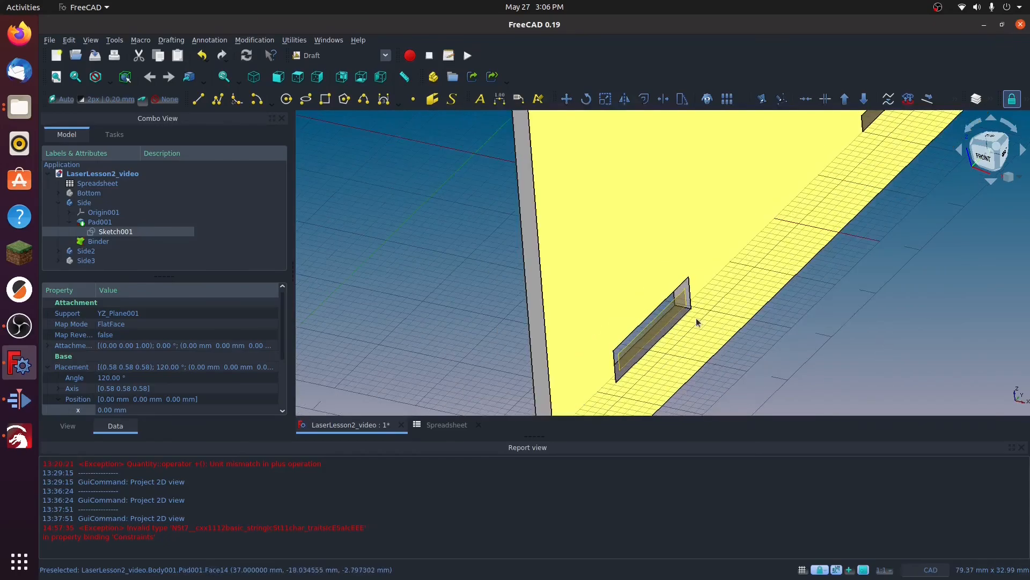
{"action": "scroll", "coordinate": [695, 322], "scroll_direction": "down", "scroll_amount": 3}
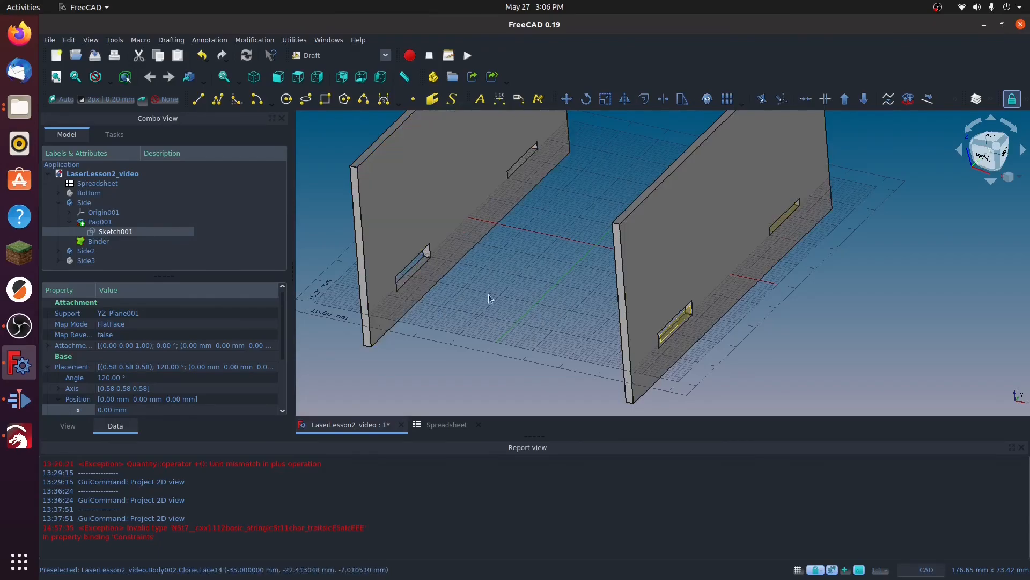
{"action": "scroll", "coordinate": [681, 326], "scroll_direction": "up", "scroll_amount": 6}
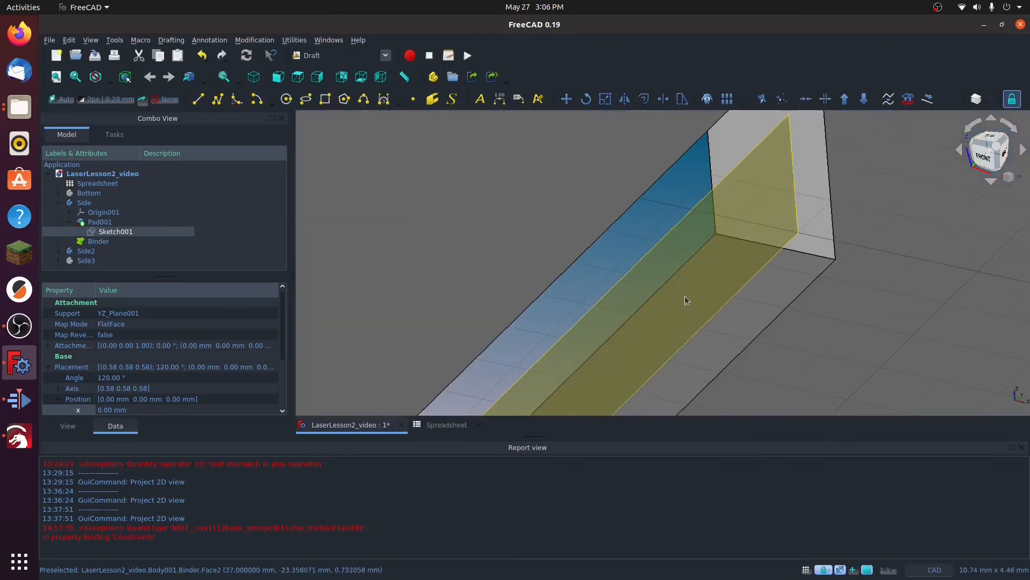
{"action": "scroll", "coordinate": [681, 296], "scroll_direction": "down", "scroll_amount": 5}
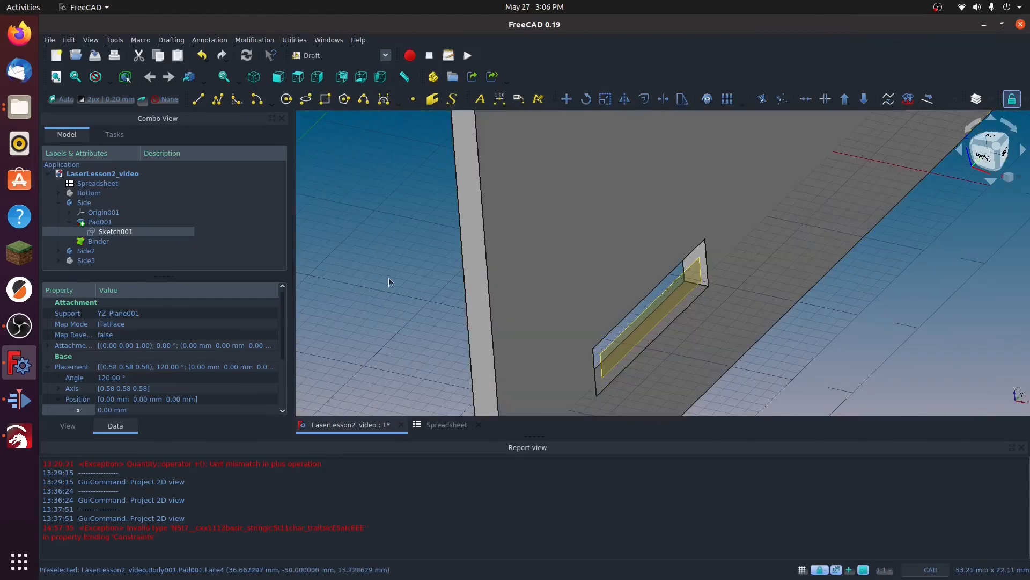
Step: Set the OffsetFactor value in the spreadsheet to 0.02 mm
{"action": "left_click", "coordinate": [446, 425]}
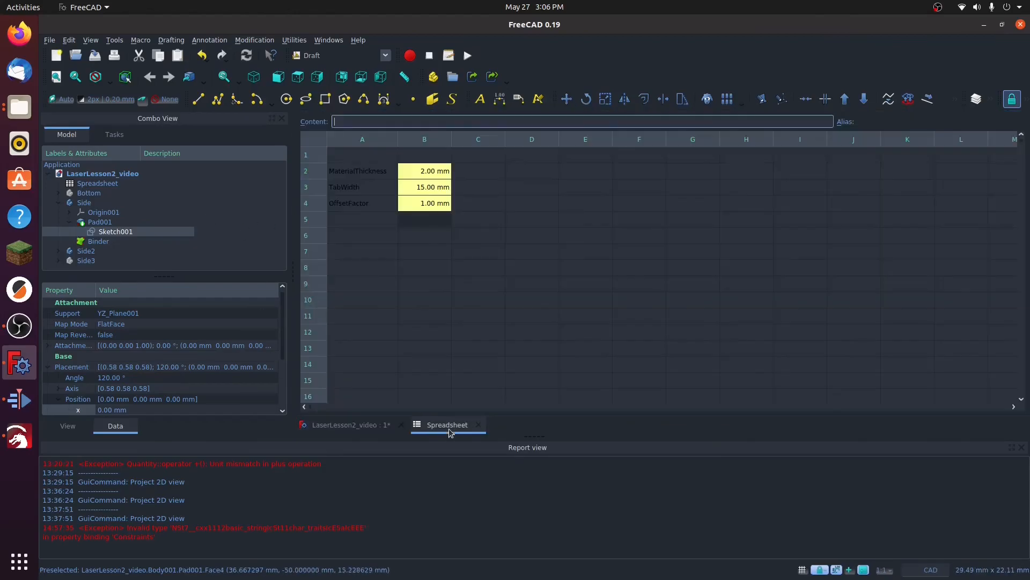
{"action": "double_click", "coordinate": [428, 204]}
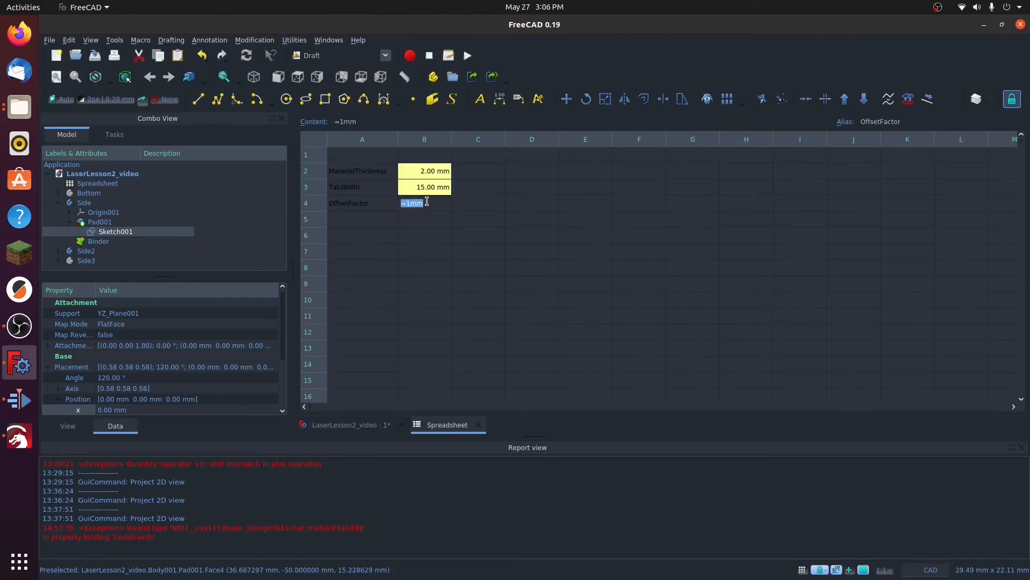
{"action": "type", "text": ".02"}
{"action": "key", "text": "Return"}
Step: Examine the slots of both side panels in the 3D model, close up along the slot edges and from farther away
{"action": "left_click", "coordinate": [357, 424]}
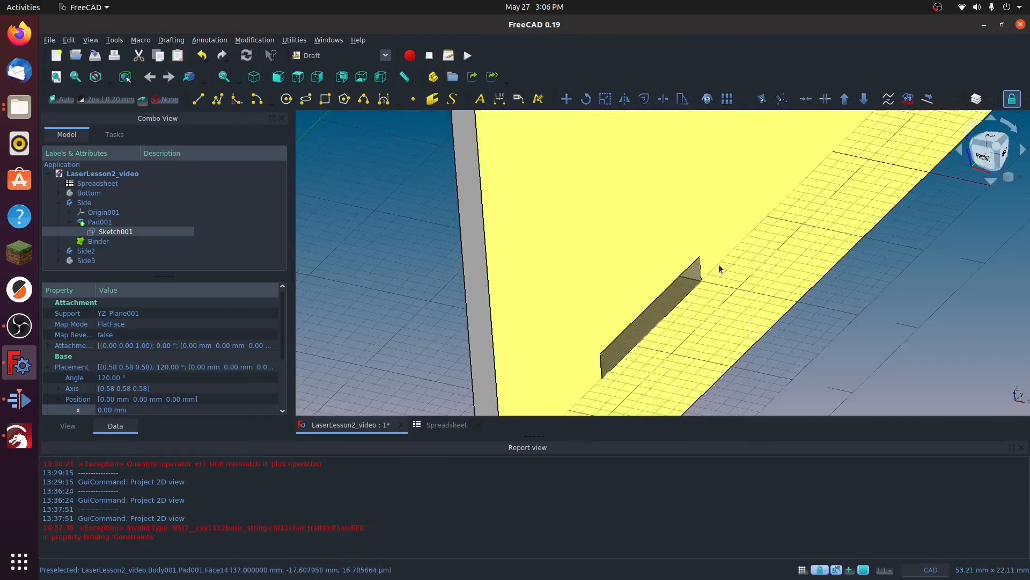
{"action": "scroll", "coordinate": [797, 292], "scroll_direction": "down", "scroll_amount": 3}
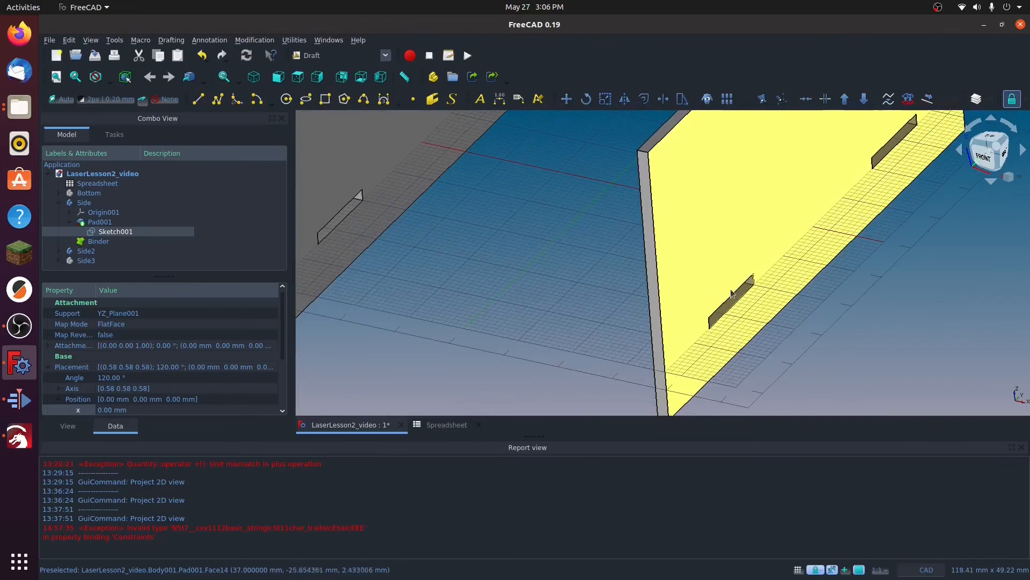
{"action": "scroll", "coordinate": [730, 298], "scroll_direction": "up", "scroll_amount": 5}
{"action": "scroll", "coordinate": [751, 352], "scroll_direction": "up", "scroll_amount": 5}
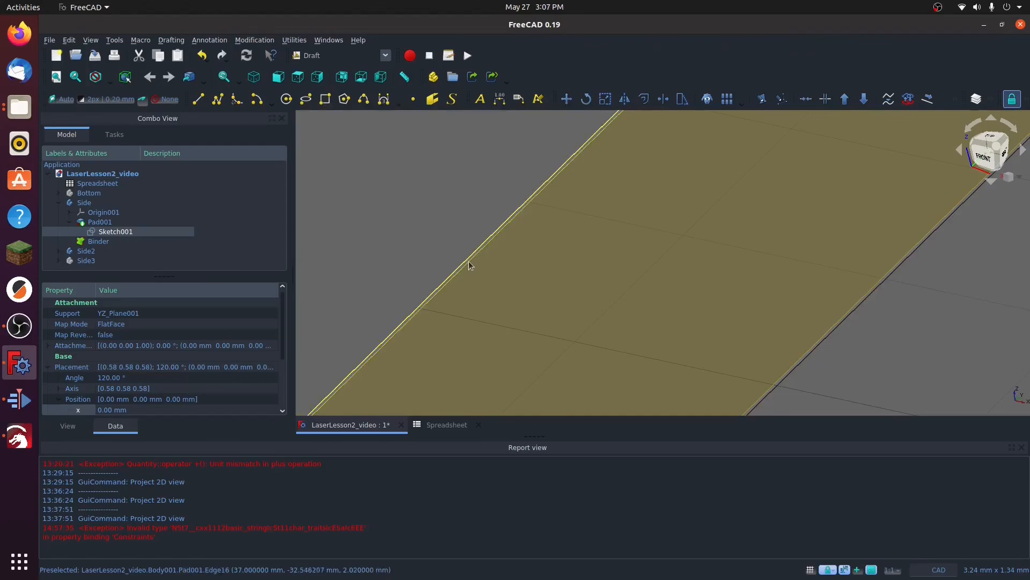
{"action": "scroll", "coordinate": [515, 279], "scroll_direction": "down", "scroll_amount": 5}
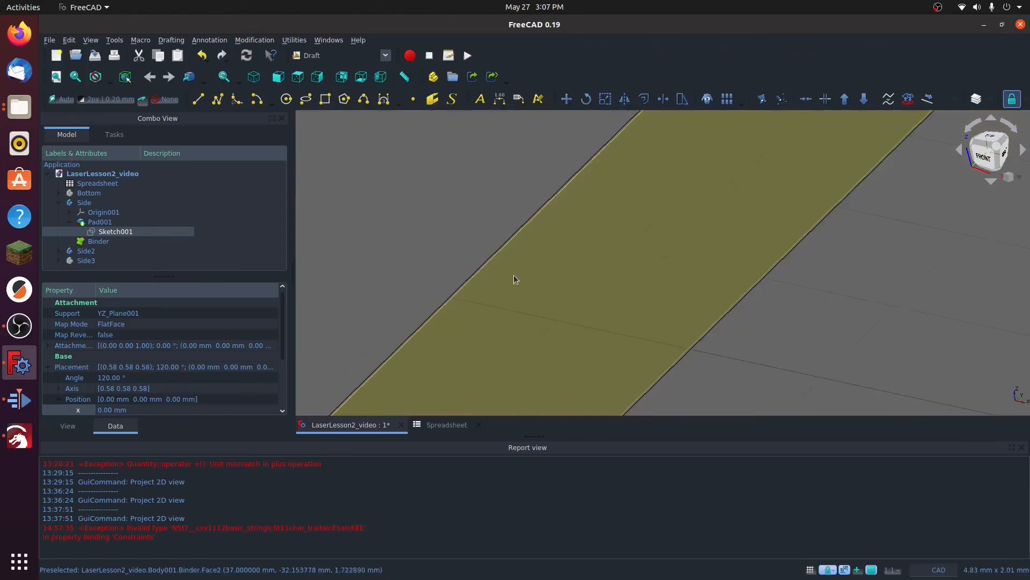
{"action": "scroll", "coordinate": [606, 272], "scroll_direction": "down", "scroll_amount": 3}
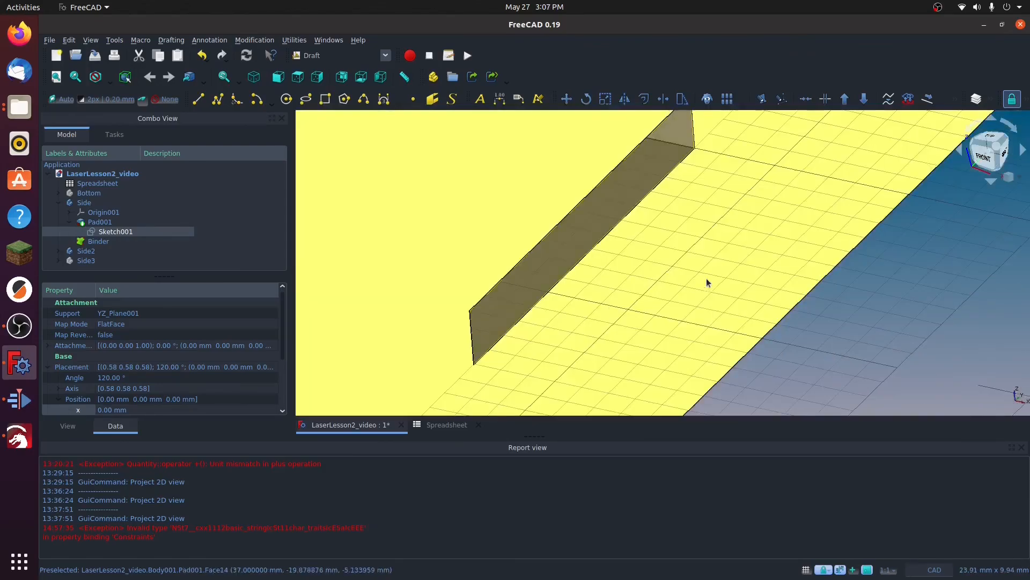
{"action": "scroll", "coordinate": [775, 251], "scroll_direction": "down", "scroll_amount": 5}
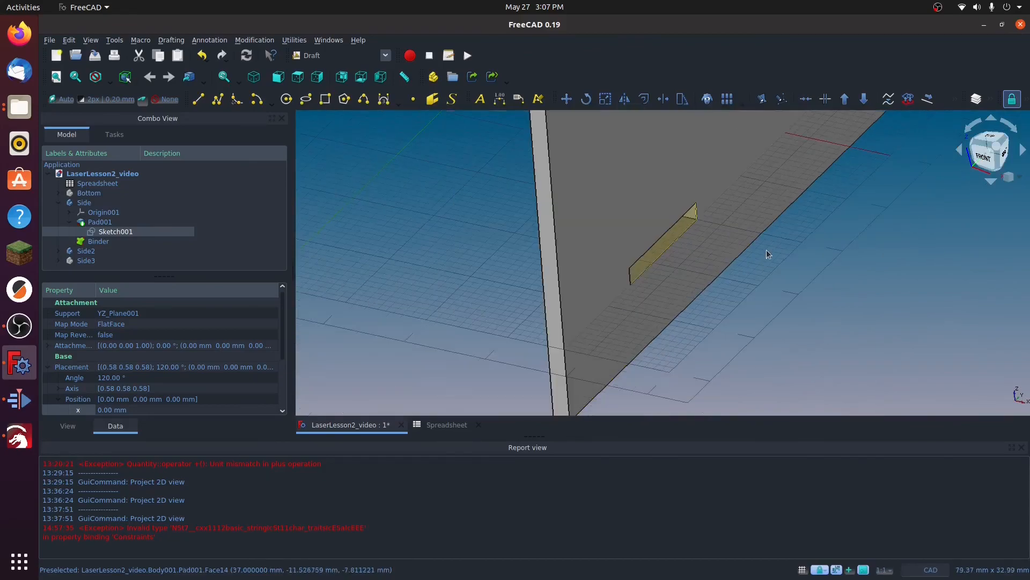
{"action": "middle_click_drag", "start_coordinate": [841, 240], "coordinate": [631, 303]}
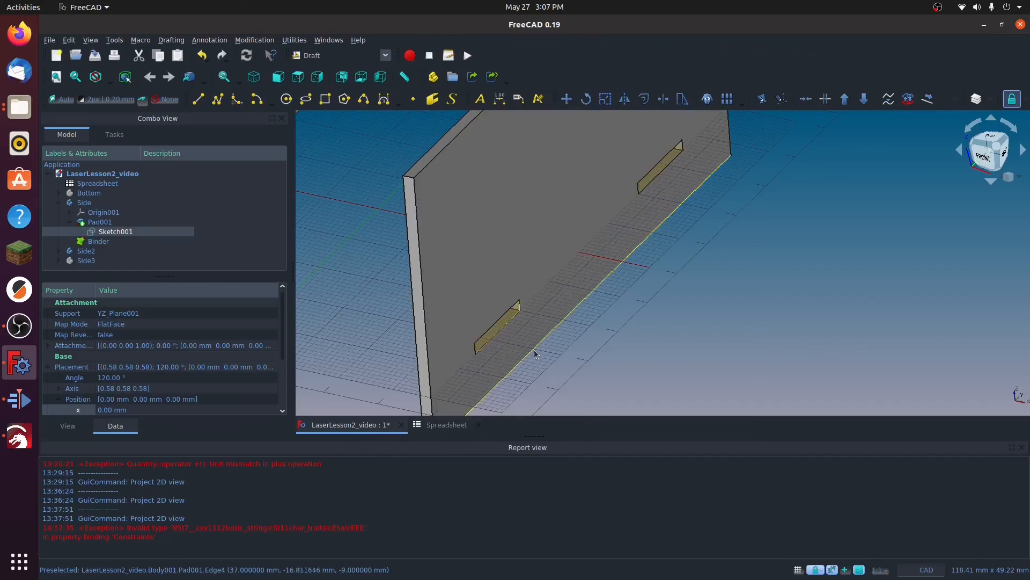
{"action": "scroll", "coordinate": [526, 275], "scroll_direction": "down", "scroll_amount": 2}
{"action": "scroll", "coordinate": [526, 275], "scroll_direction": "down", "scroll_amount": 2}
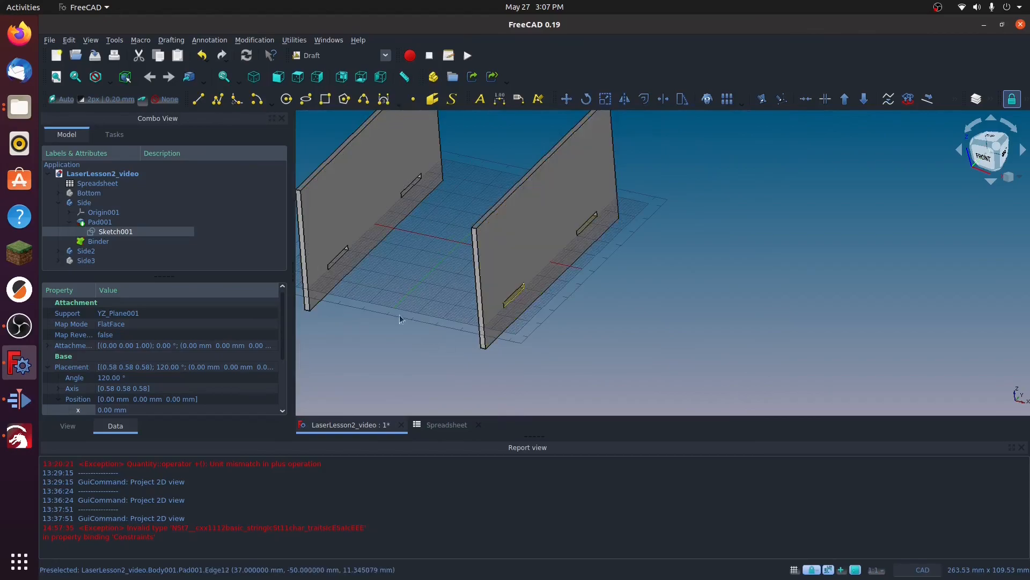
{"action": "middle_click_drag", "start_coordinate": [396, 292], "coordinate": [437, 333]}
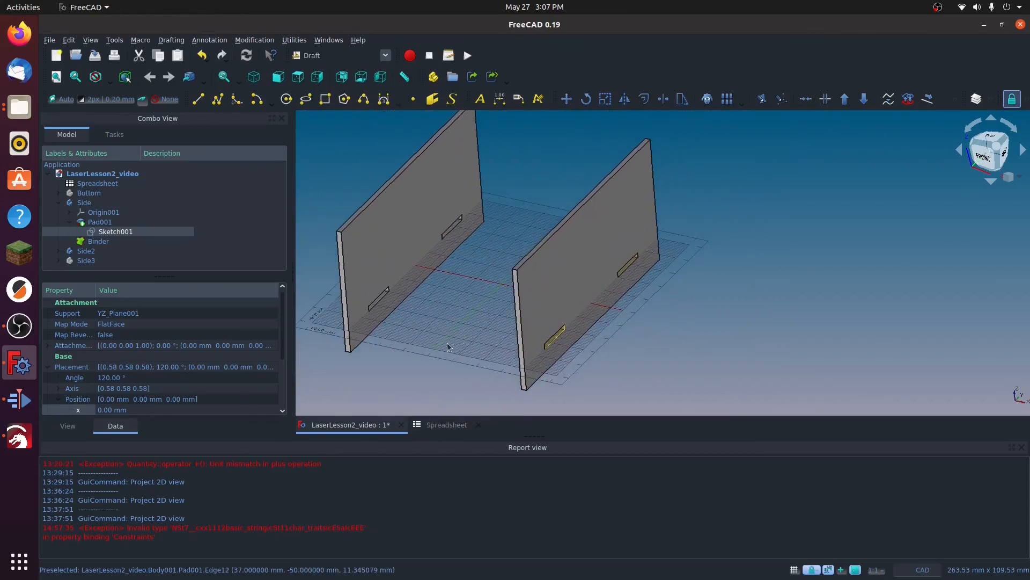
{"action": "scroll", "coordinate": [446, 348], "scroll_direction": "up", "scroll_amount": 3}
{"action": "scroll", "coordinate": [450, 335], "scroll_direction": "up", "scroll_amount": 2}
{"action": "scroll", "coordinate": [450, 335], "scroll_direction": "down", "scroll_amount": 5}
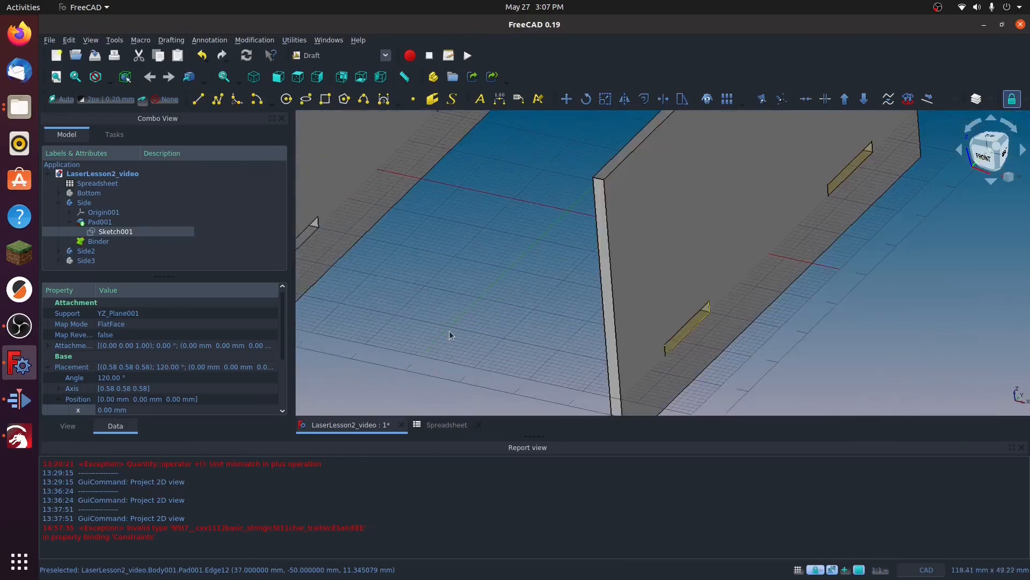